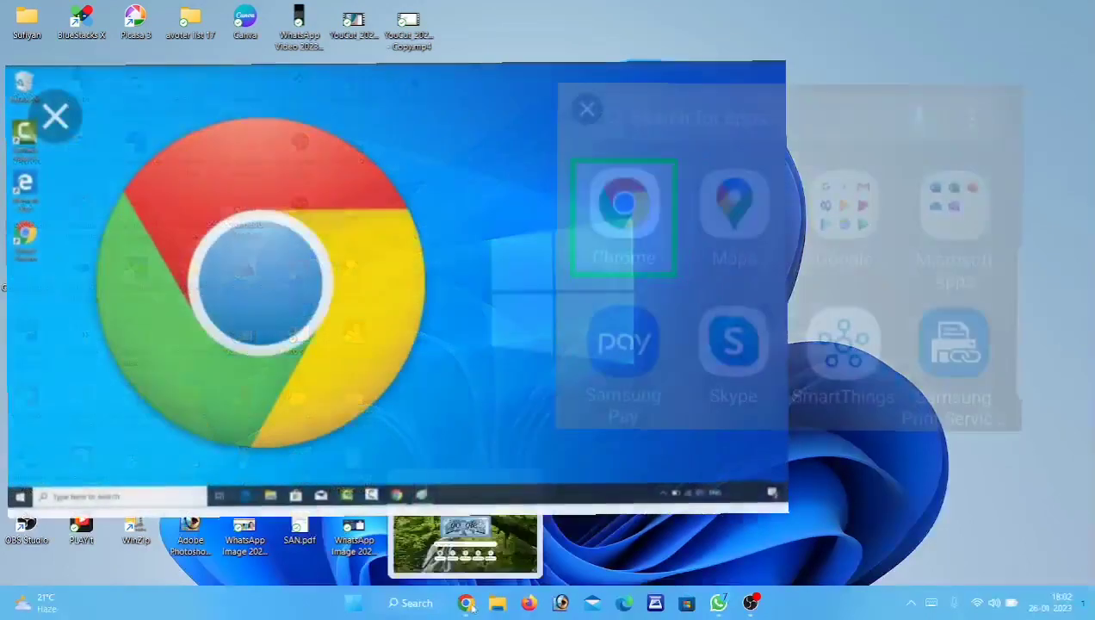
In Chrome, search Google for 'bihar' and open the Bihar bhumi government site.
{"action": "left_click", "coordinate": [469, 604]}
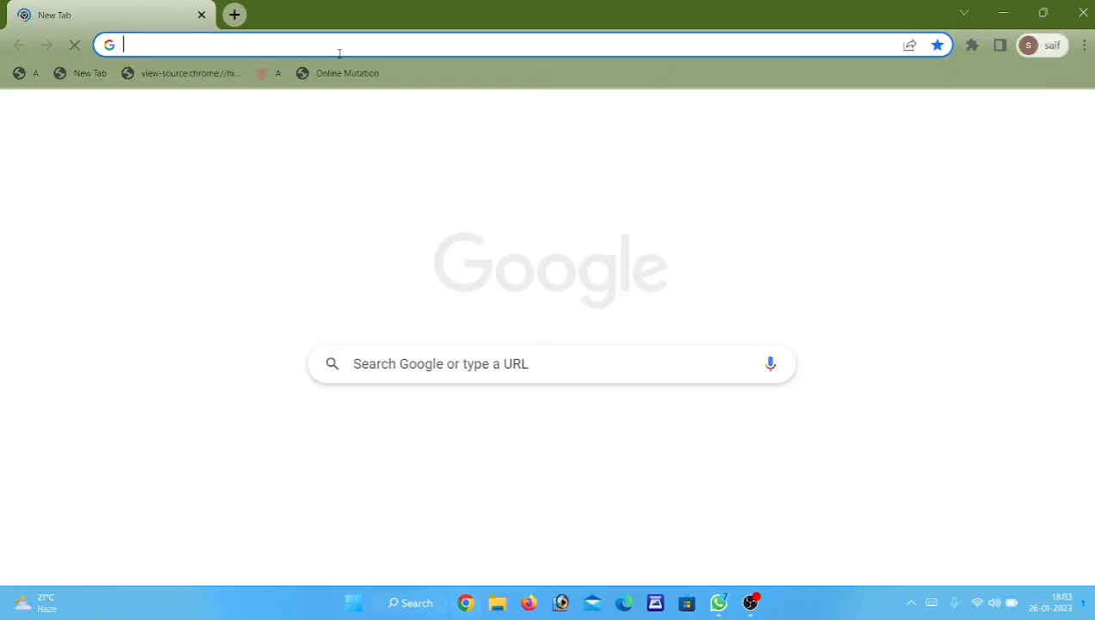
{"action": "left_click", "coordinate": [340, 43]}
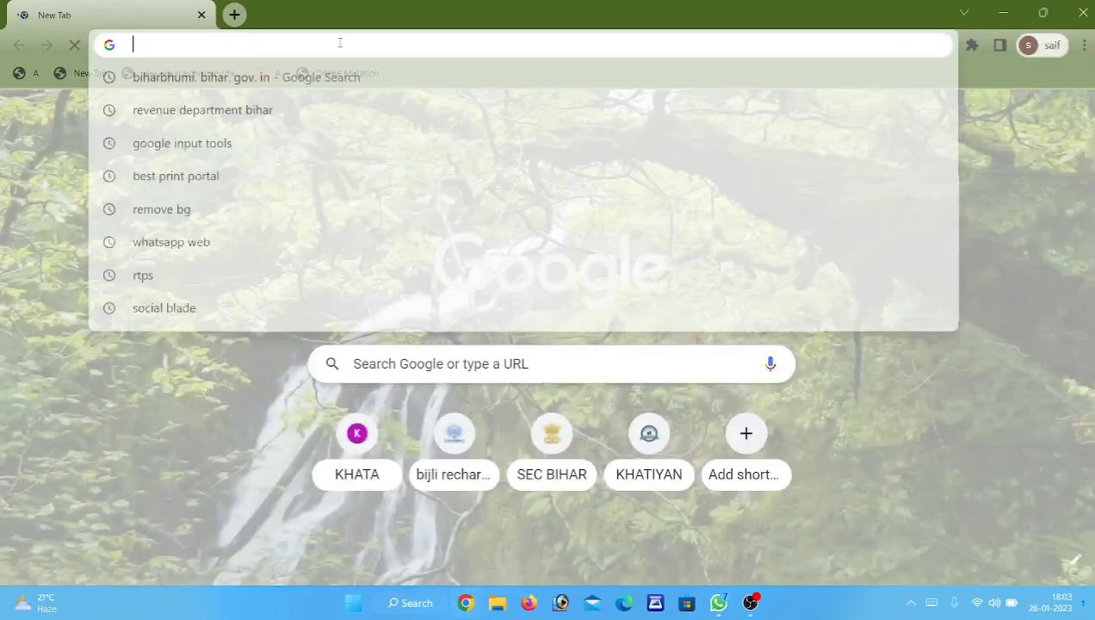
{"action": "type", "text": "bihar"}
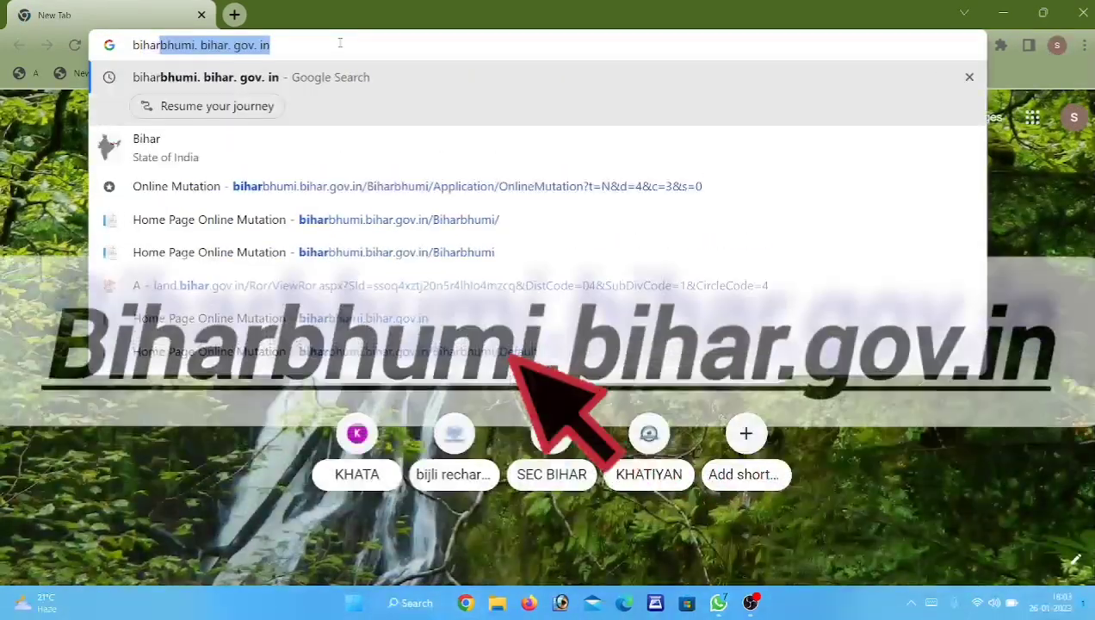
{"action": "key", "text": "Return"}
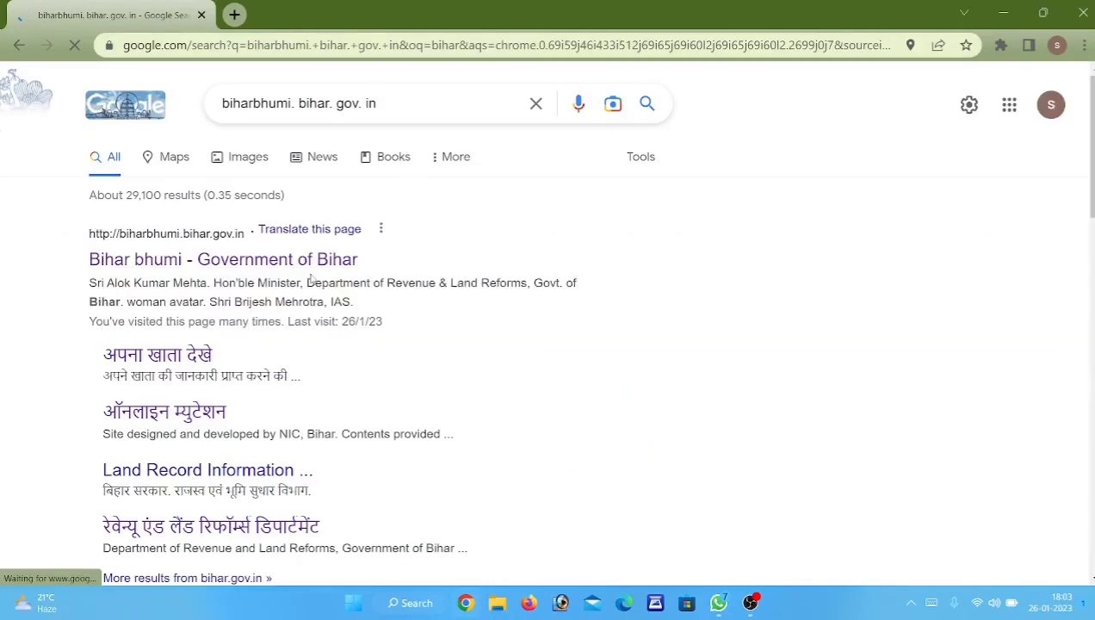
{"action": "left_click", "coordinate": [306, 258]}
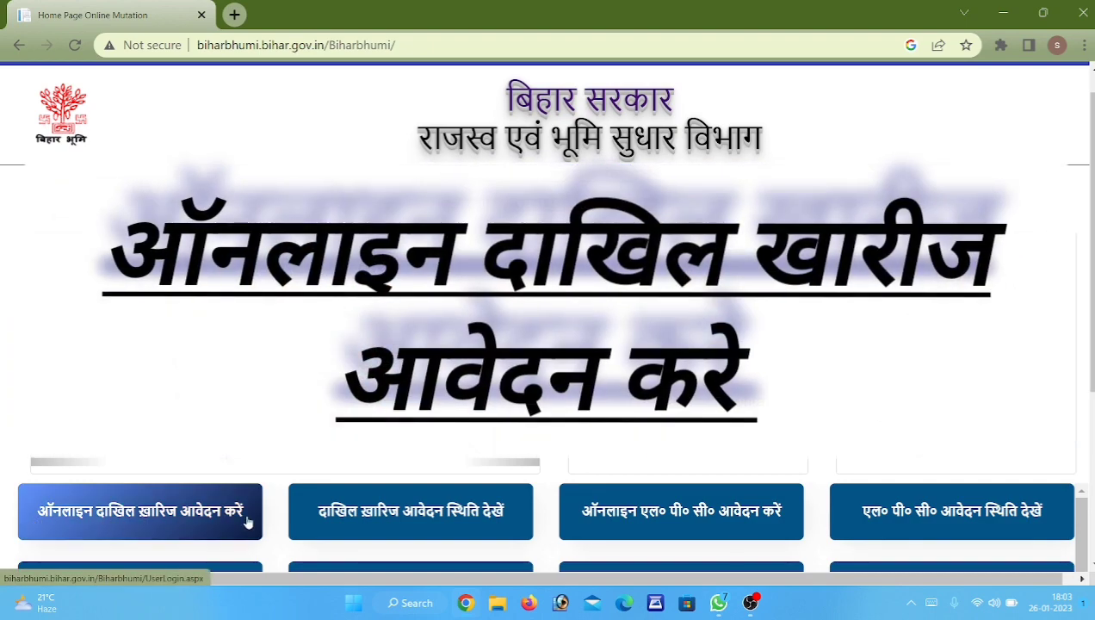
Sign in to online mutation with the saved Chrome login and the captcha code.
{"action": "left_click", "coordinate": [208, 513]}
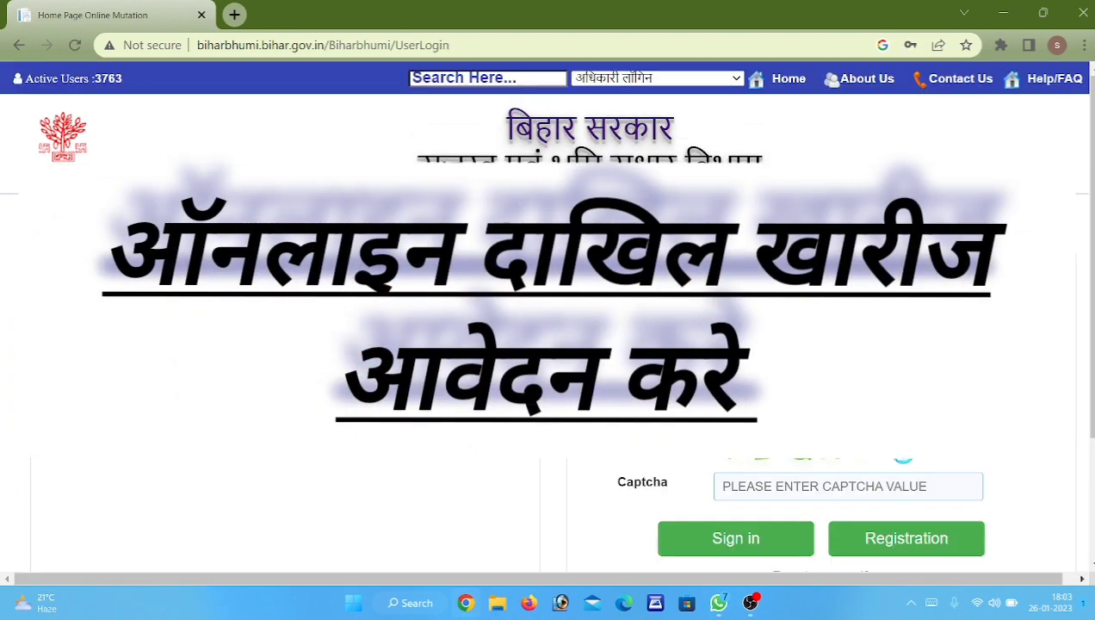
{"action": "scroll", "coordinate": [982, 355], "scroll_direction": "down", "scroll_amount": 1}
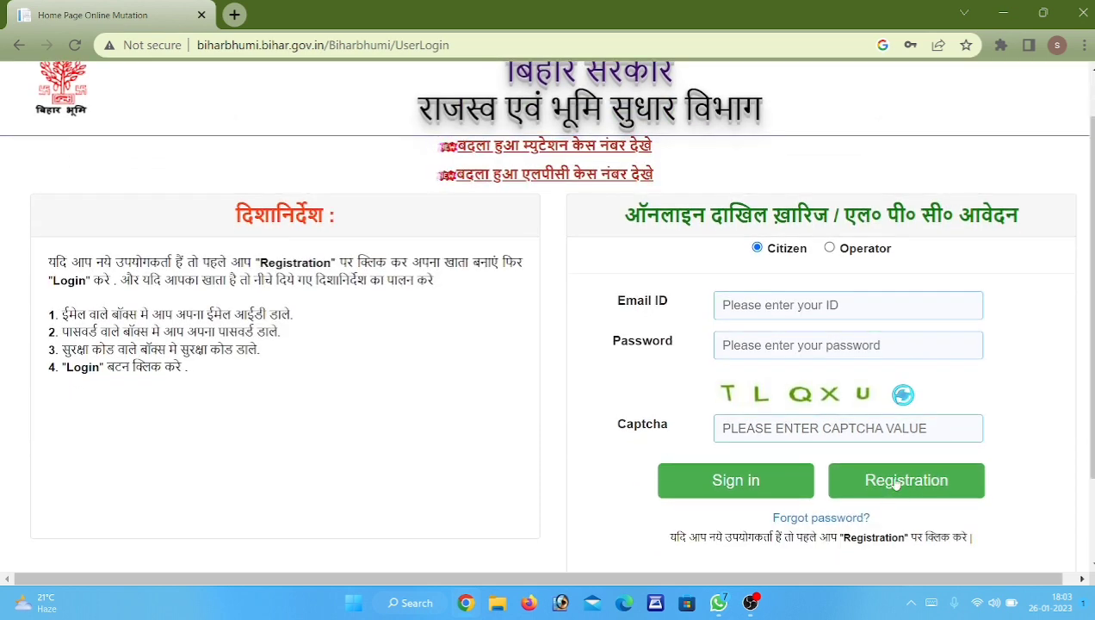
{"action": "left_click", "coordinate": [813, 311]}
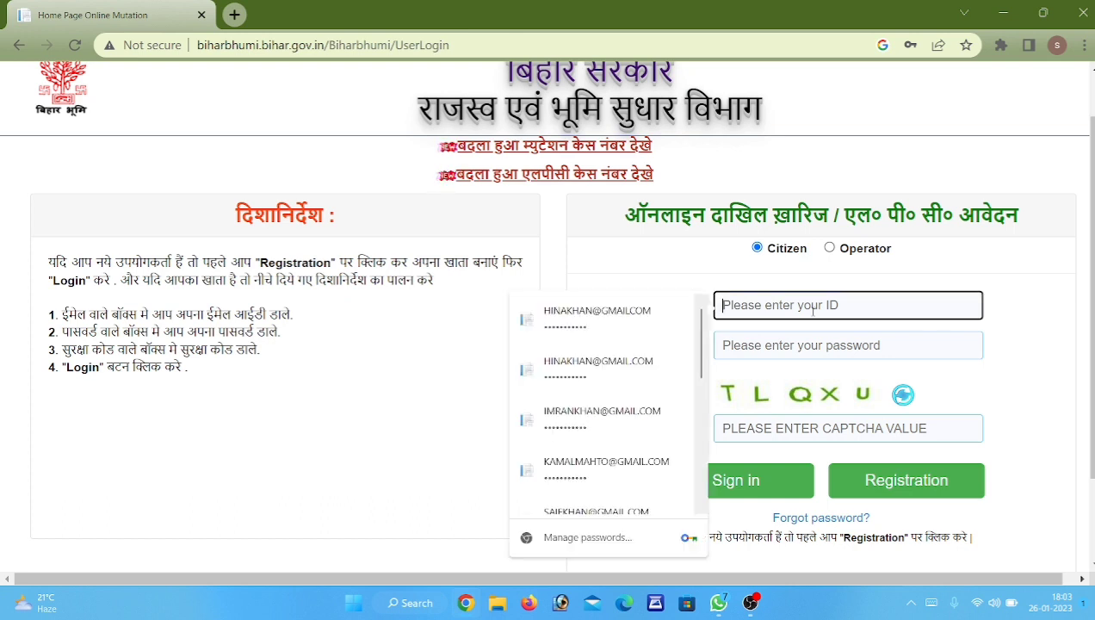
{"action": "left_click", "coordinate": [622, 315]}
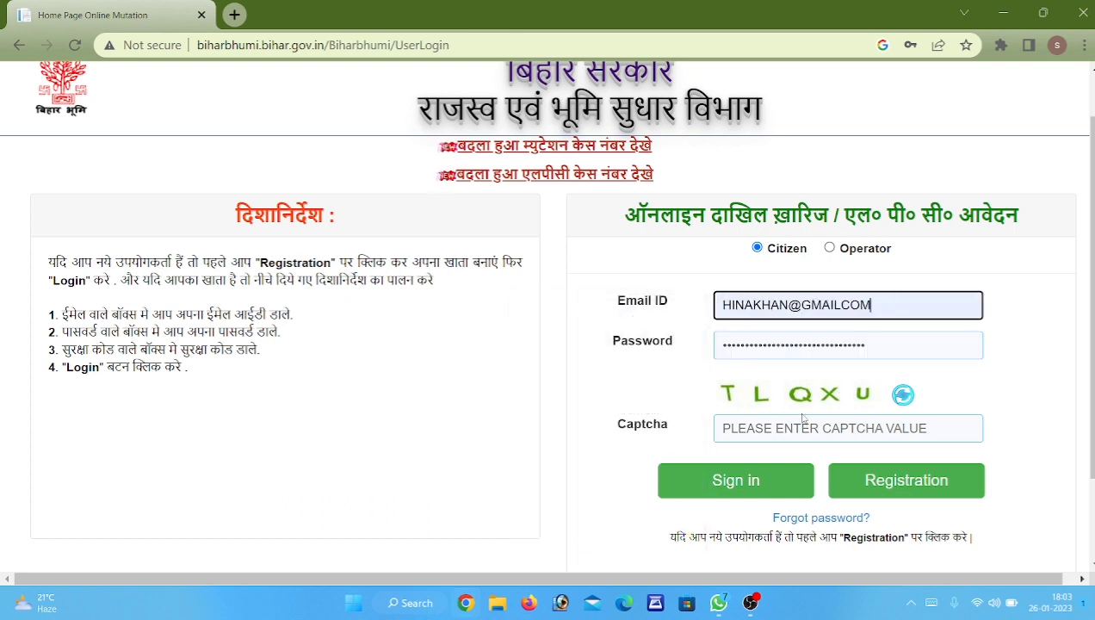
{"action": "left_click", "coordinate": [807, 424]}
{"action": "type", "text": "TL"}
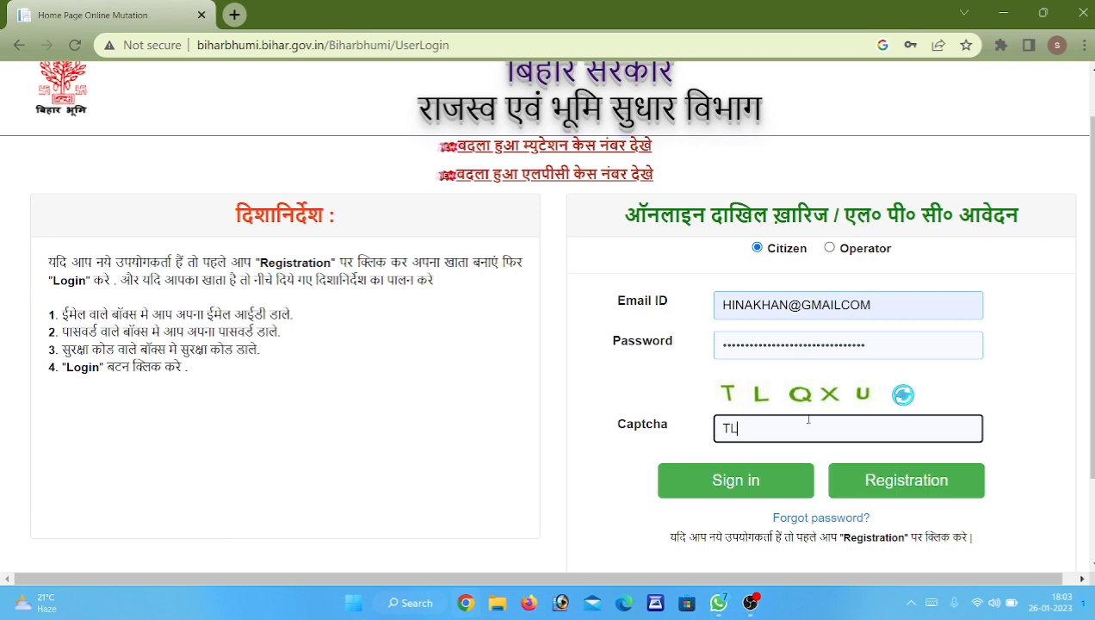
{"action": "type", "text": "QXU"}
{"action": "key", "text": "Return"}
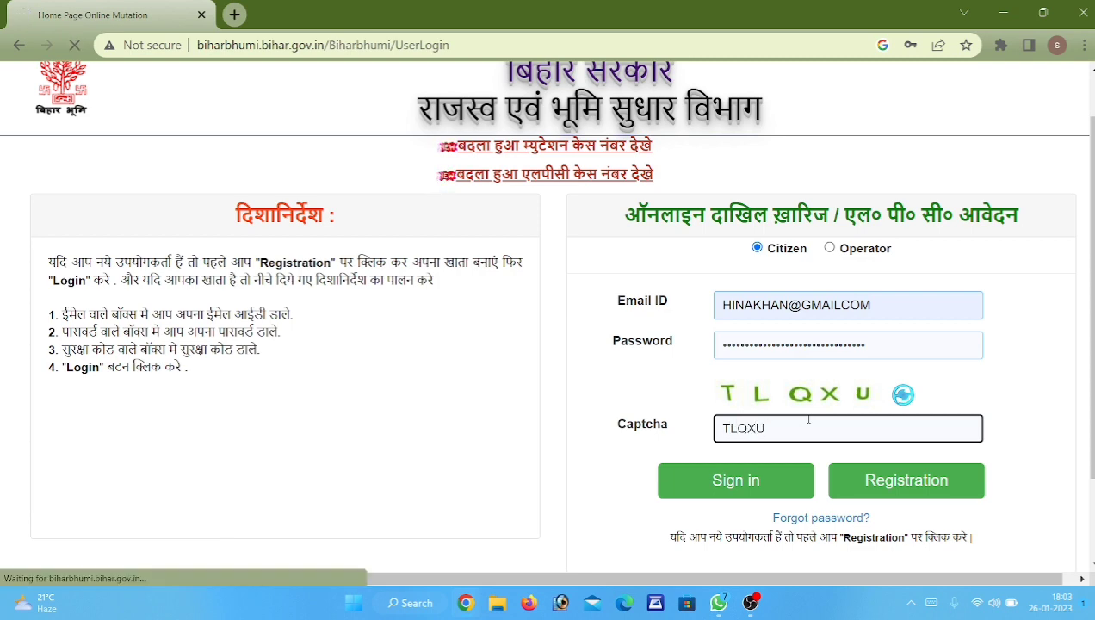
{"action": "scroll", "coordinate": [559, 361], "scroll_direction": "down", "scroll_amount": 2}
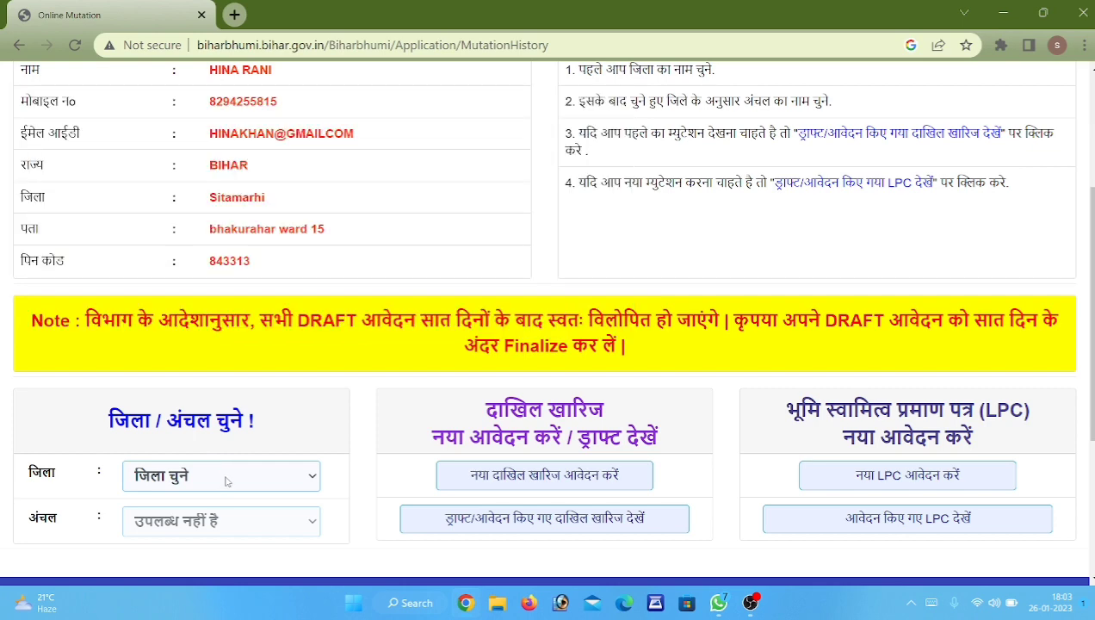
Choose district Sitamarhi and block Bairgania, then start a new mutation application.
{"action": "left_click", "coordinate": [227, 478]}
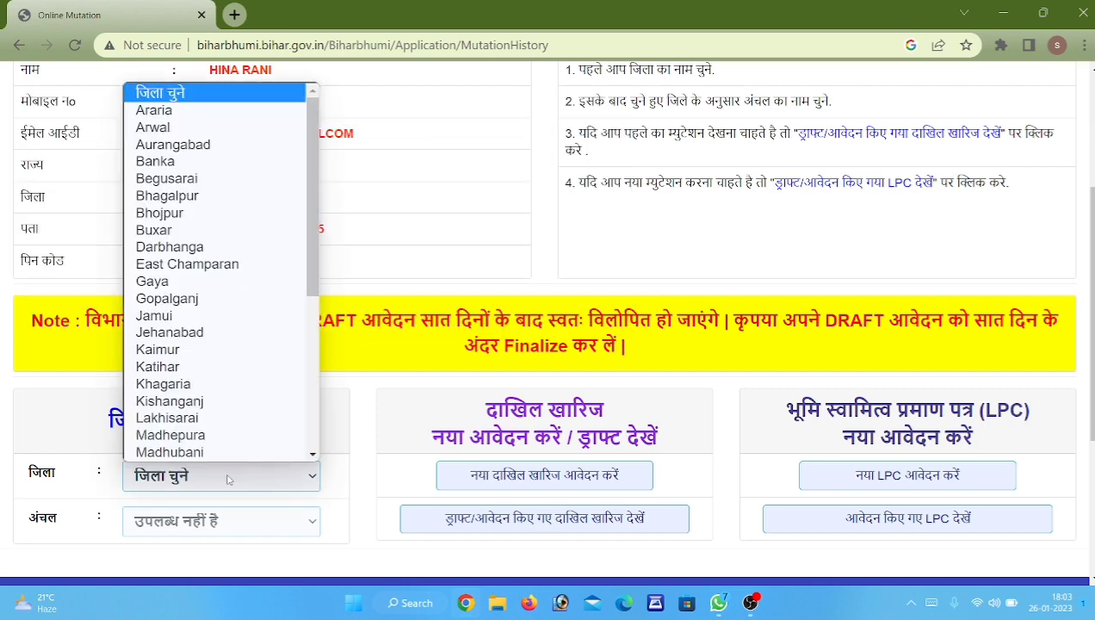
{"action": "type", "text": "si"}
{"action": "key", "text": "Return"}
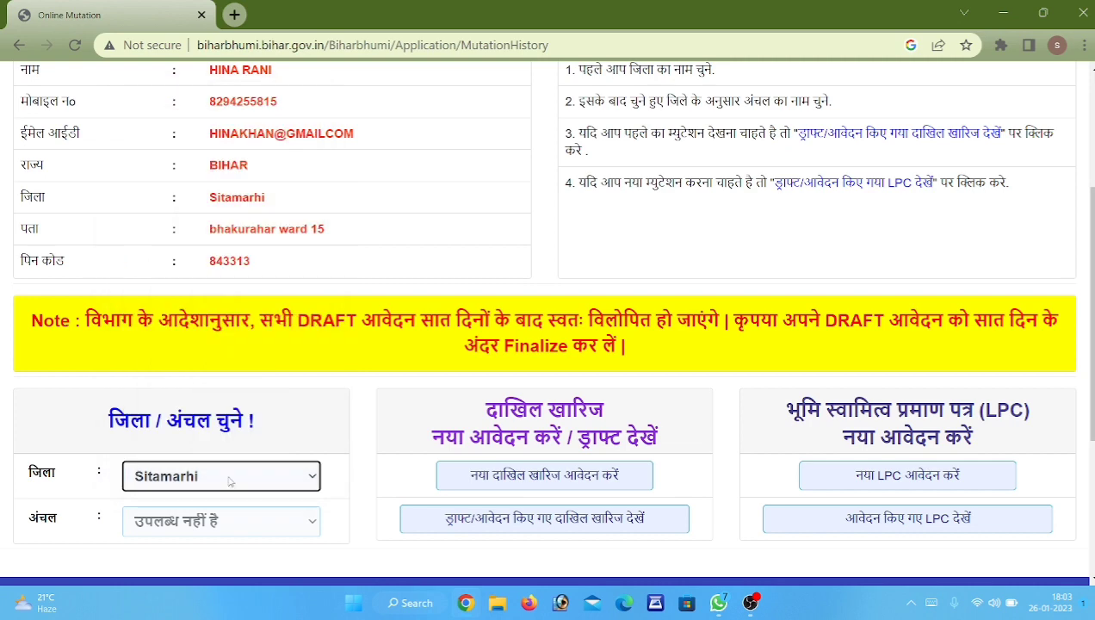
{"action": "left_click", "coordinate": [288, 531]}
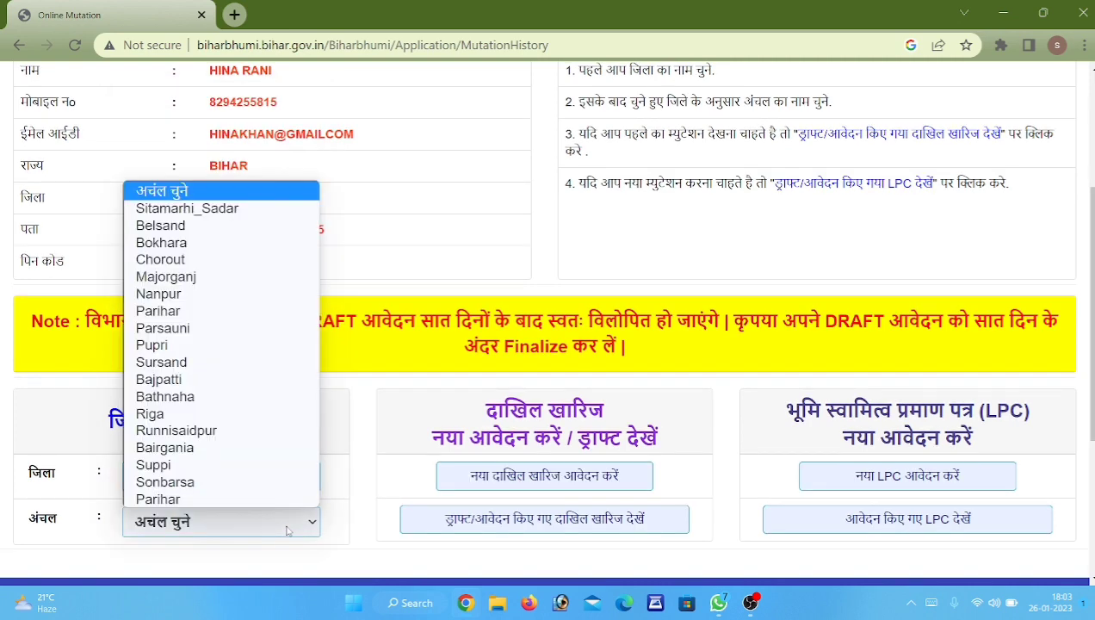
{"action": "type", "text": "bai"}
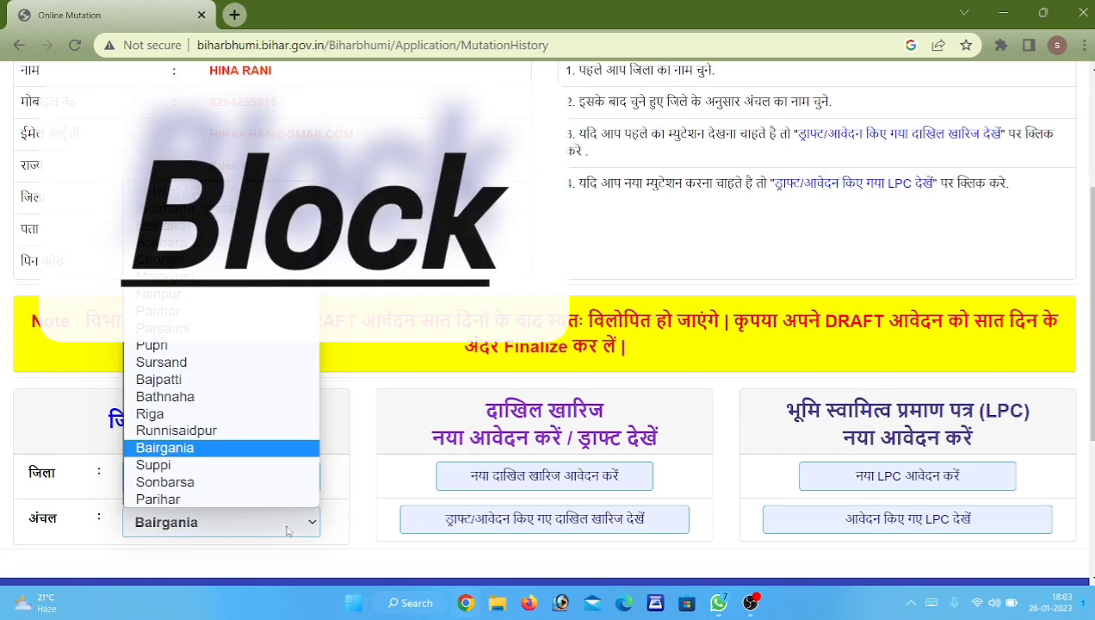
{"action": "key", "text": "Return"}
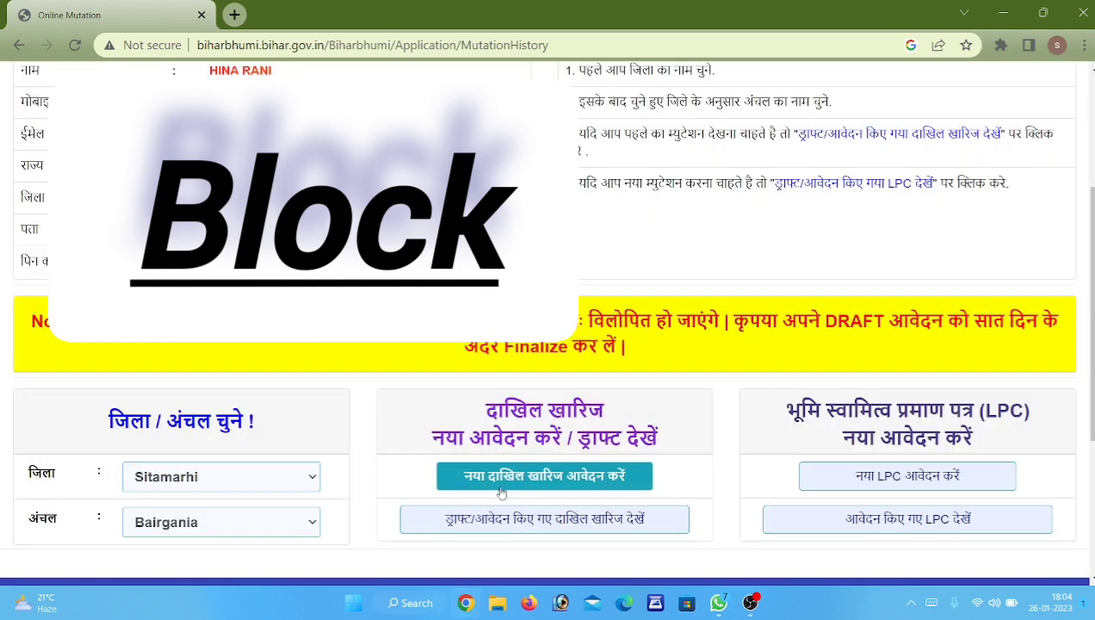
{"action": "left_click", "coordinate": [561, 473]}
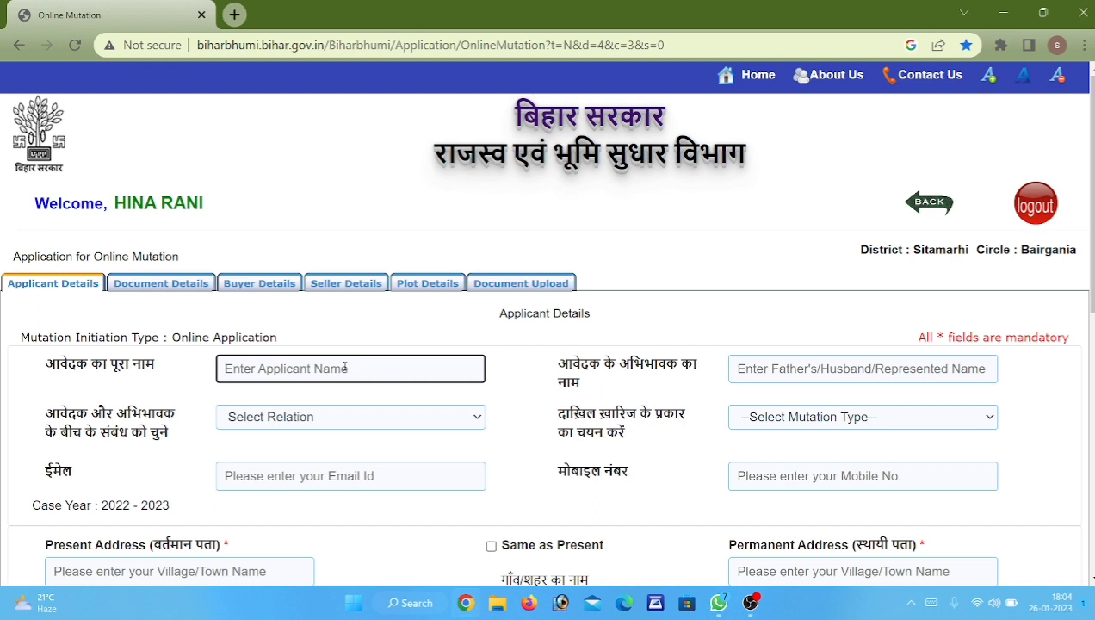
Enter the applicant's full name and the guardian's name.
{"action": "type", "text": "dh"}
{"action": "key", "text": "BackSpace"}
{"action": "key", "text": "BackSpace"}
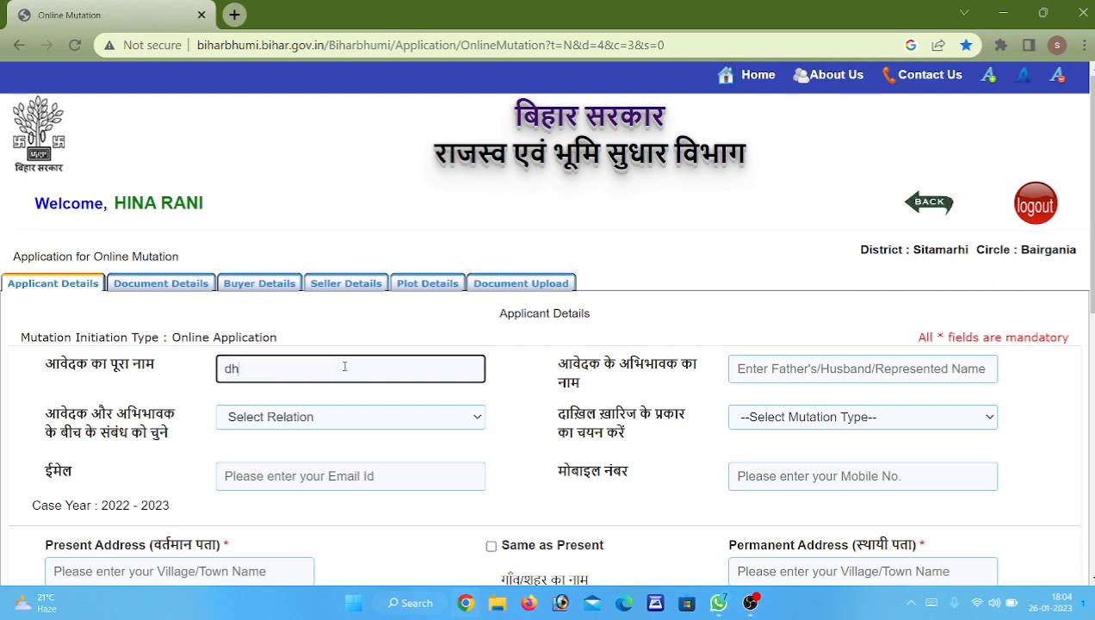
{"action": "key", "text": "Tab"}
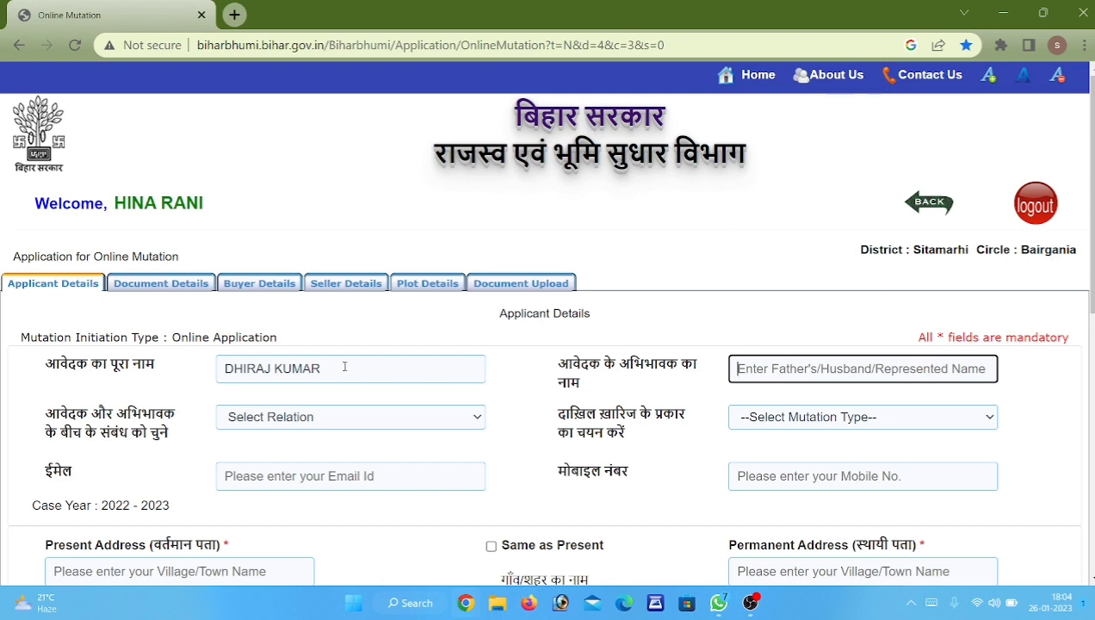
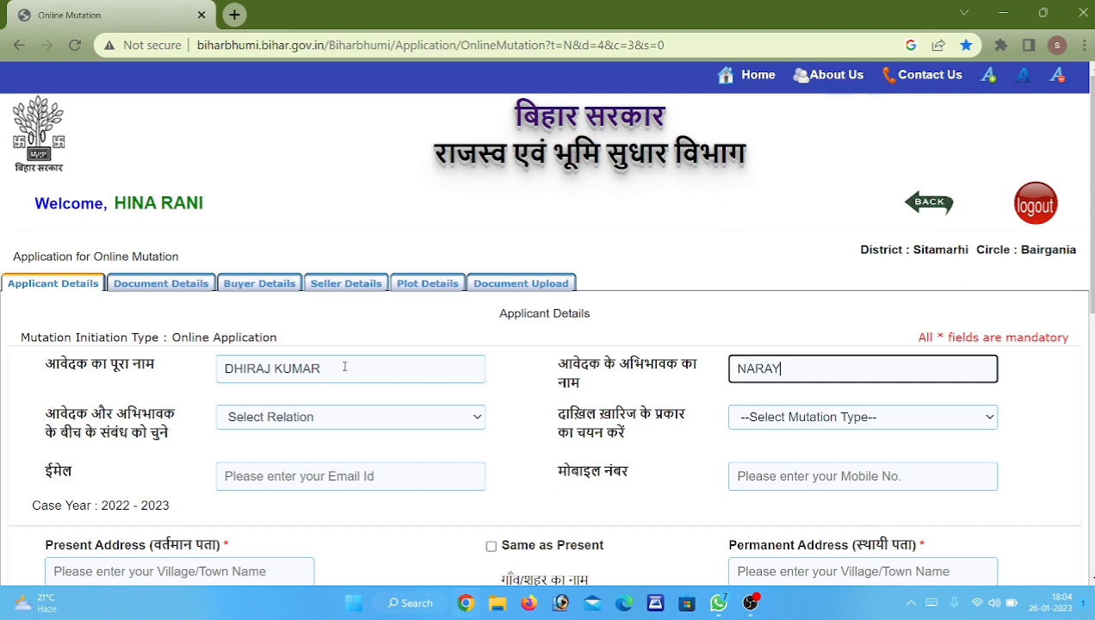
{"action": "key", "text": "Tab"}
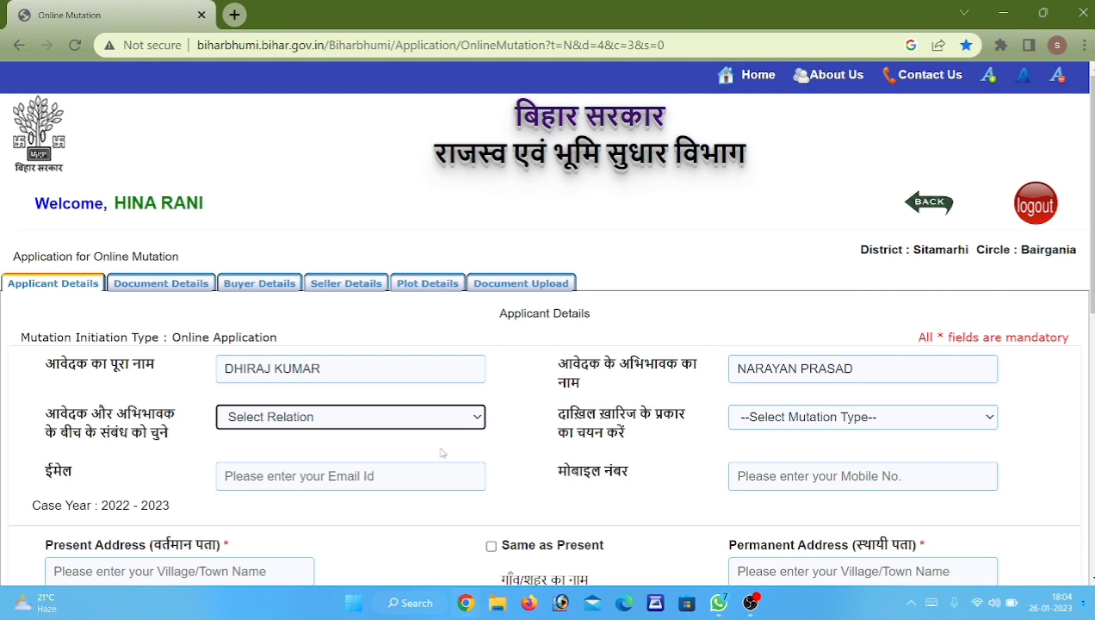
Set the relation to Father and the mutation type to Sale/Purchase.
{"action": "left_click", "coordinate": [350, 417]}
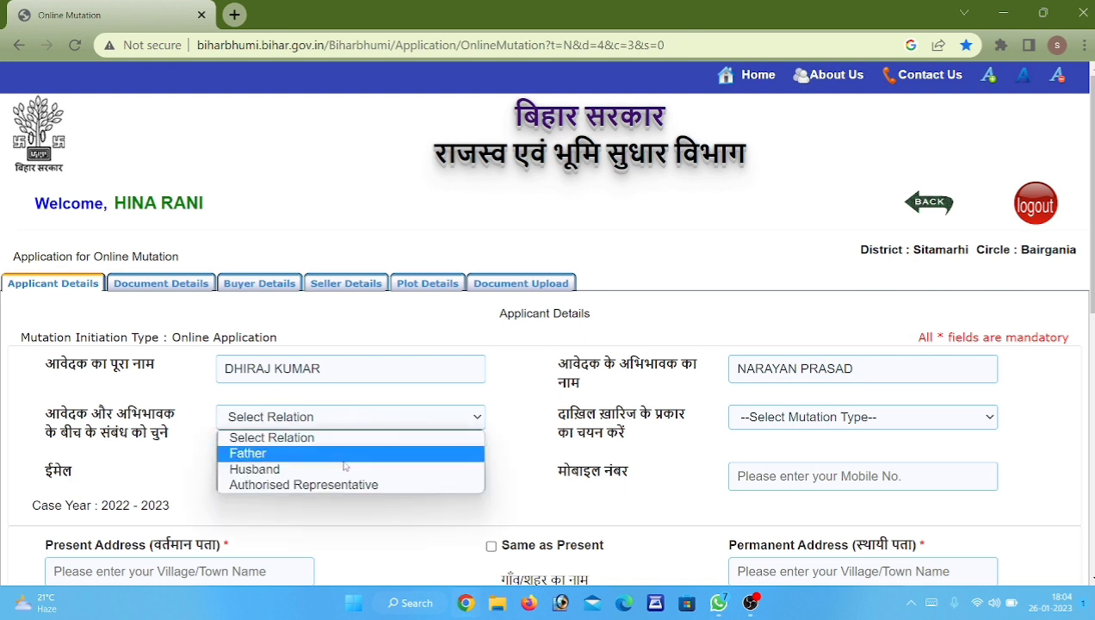
{"action": "left_click", "coordinate": [343, 459]}
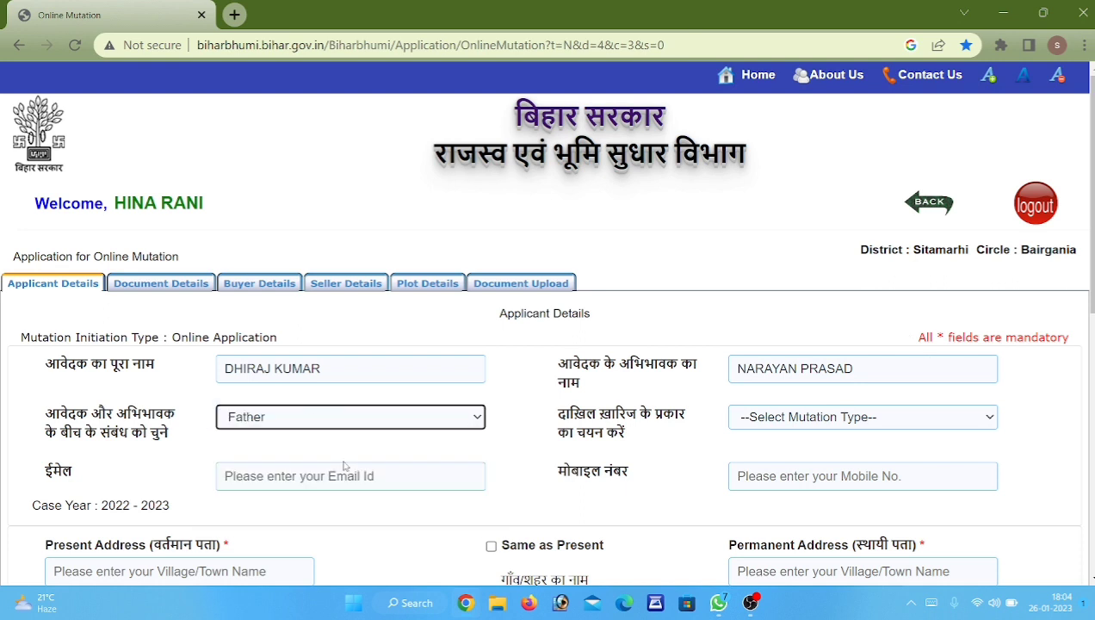
{"action": "left_click", "coordinate": [914, 423]}
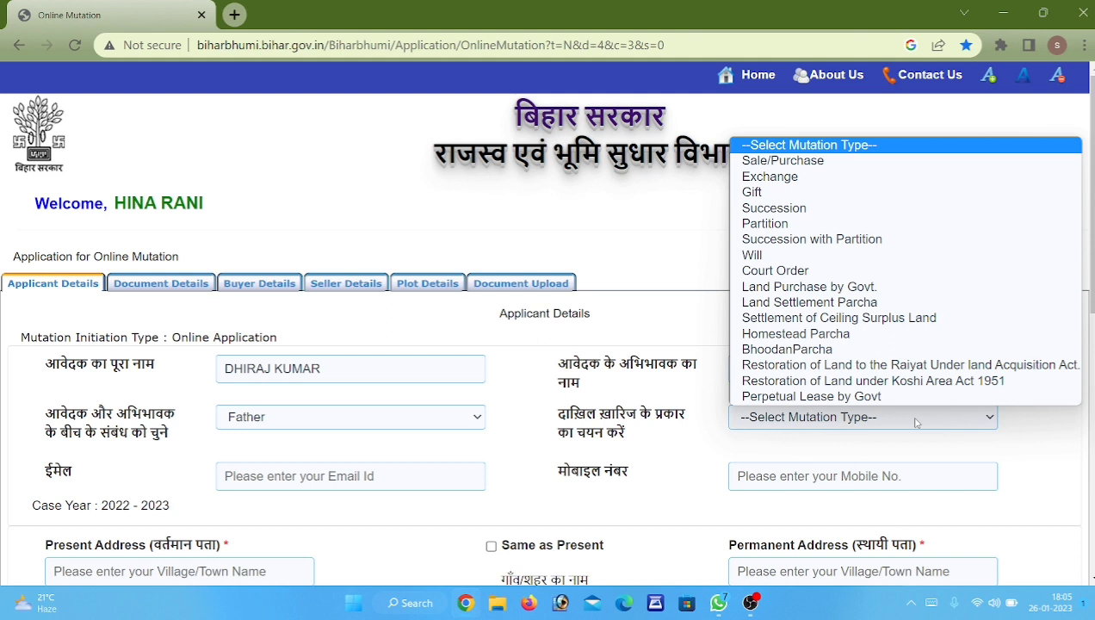
{"action": "left_click", "coordinate": [953, 171]}
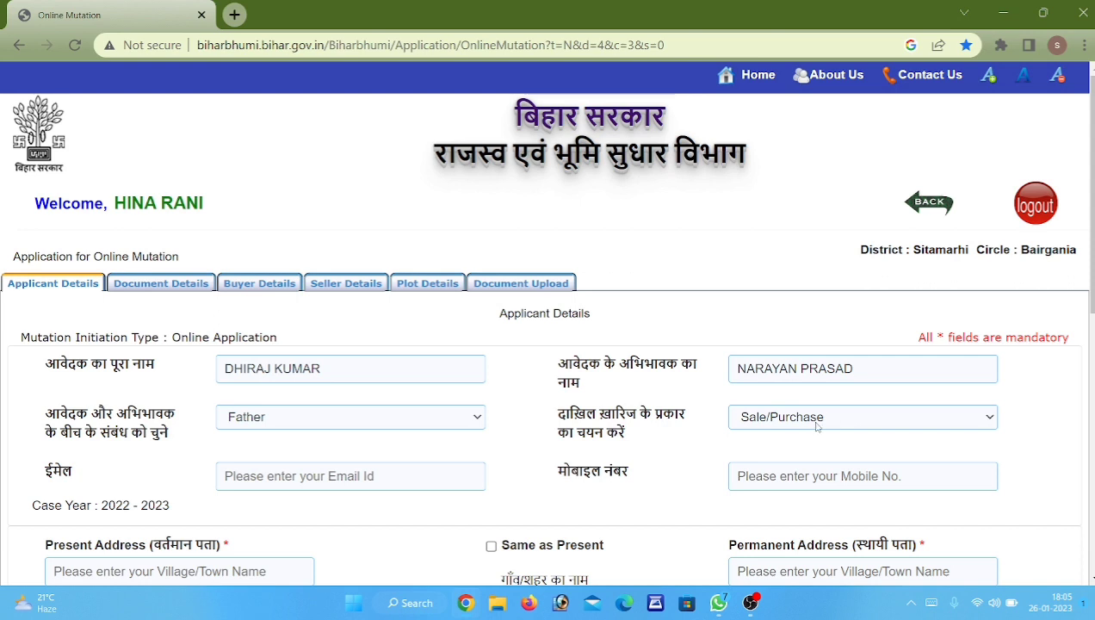
Fill in the applicant's Gmail e-mail address.
{"action": "left_click", "coordinate": [354, 485]}
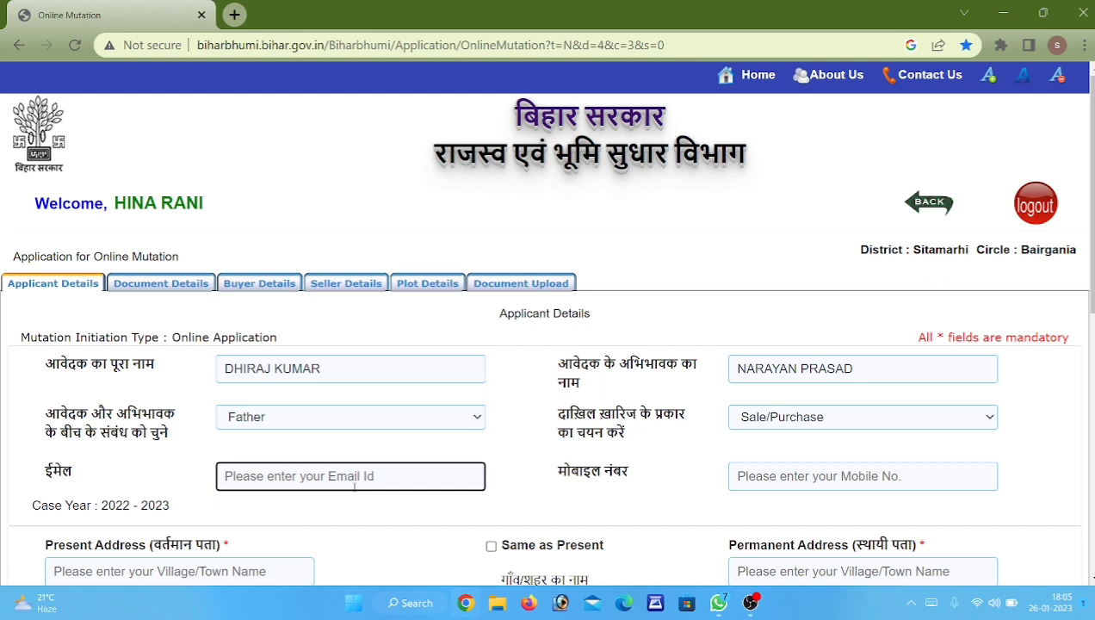
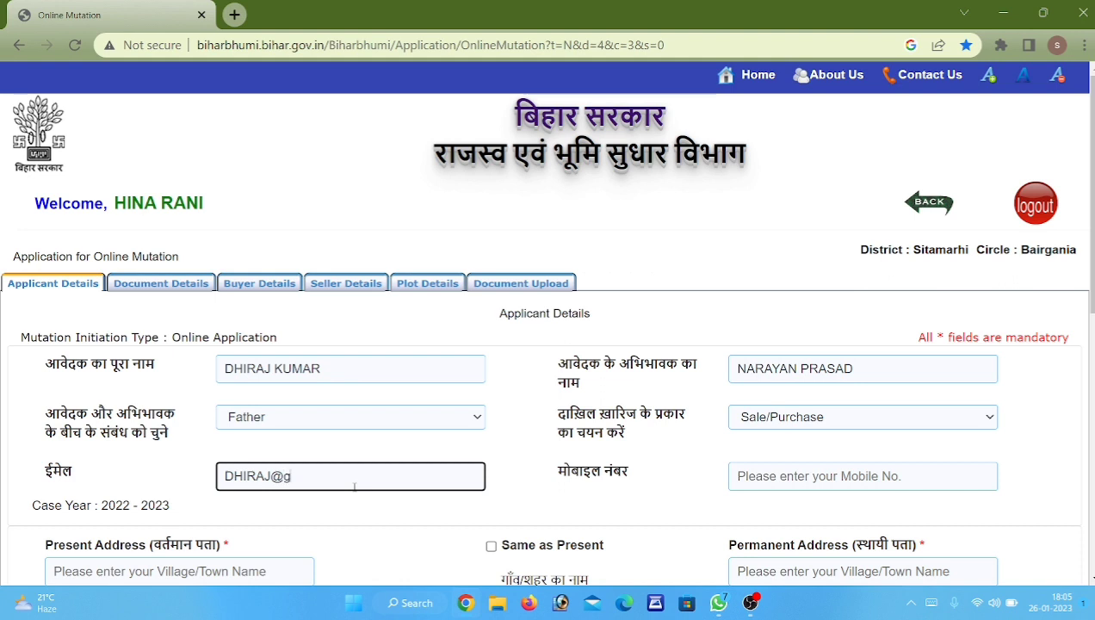
{"action": "key", "text": "Tab"}
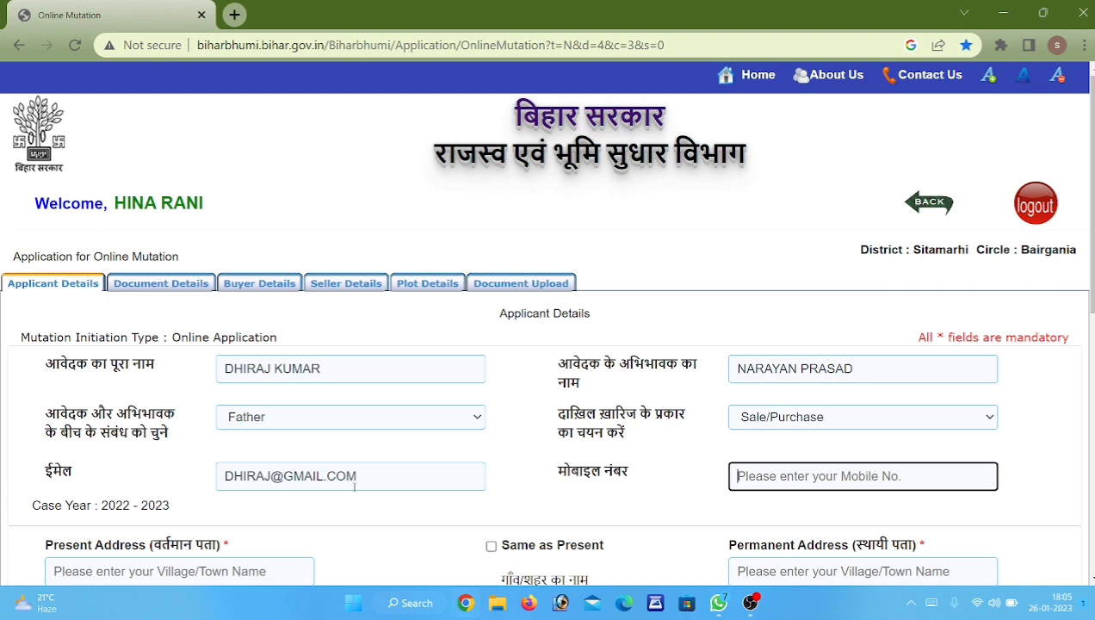
Enter the applicant's mobile number.
{"action": "type", "text": "99"}
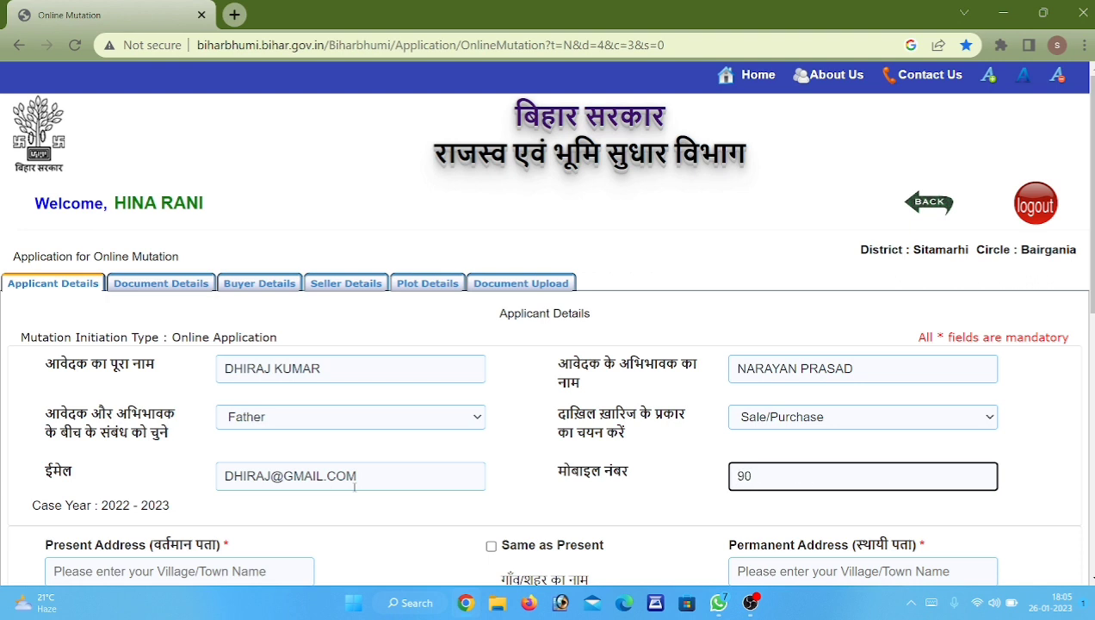
{"action": "key", "text": "BackSpace"}
{"action": "key", "text": "BackSpace"}
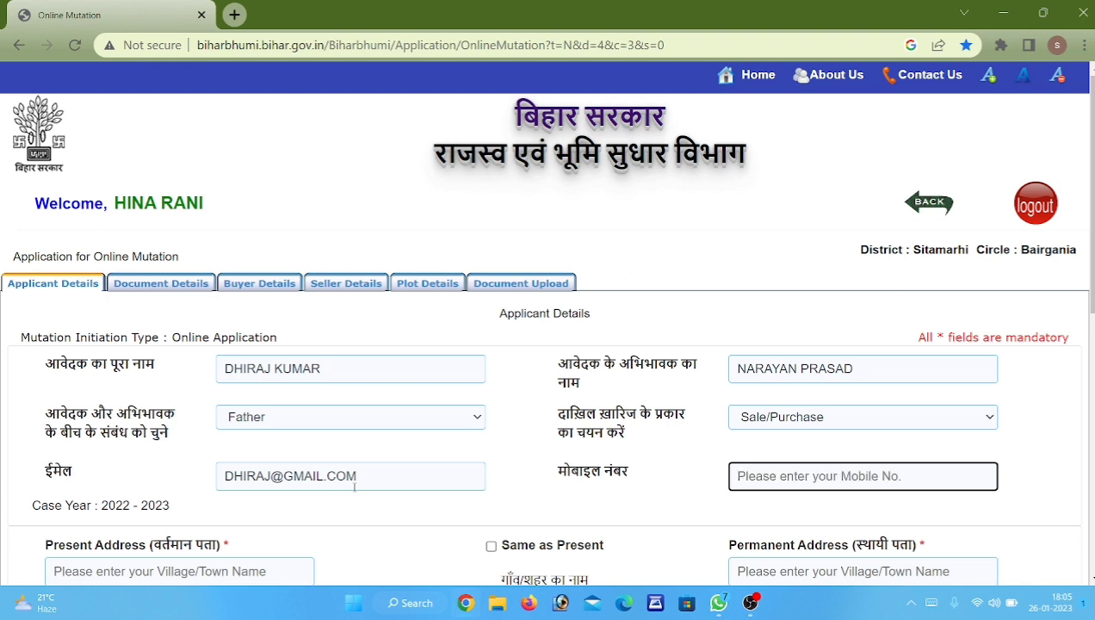
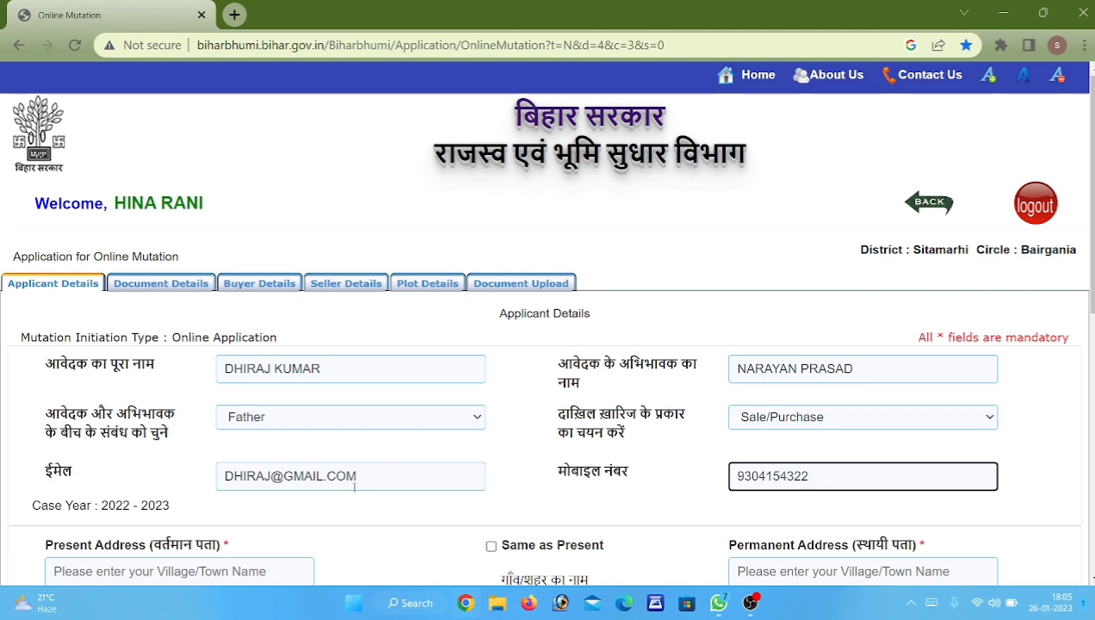
{"action": "scroll", "coordinate": [354, 487], "scroll_direction": "down", "scroll_amount": 1}
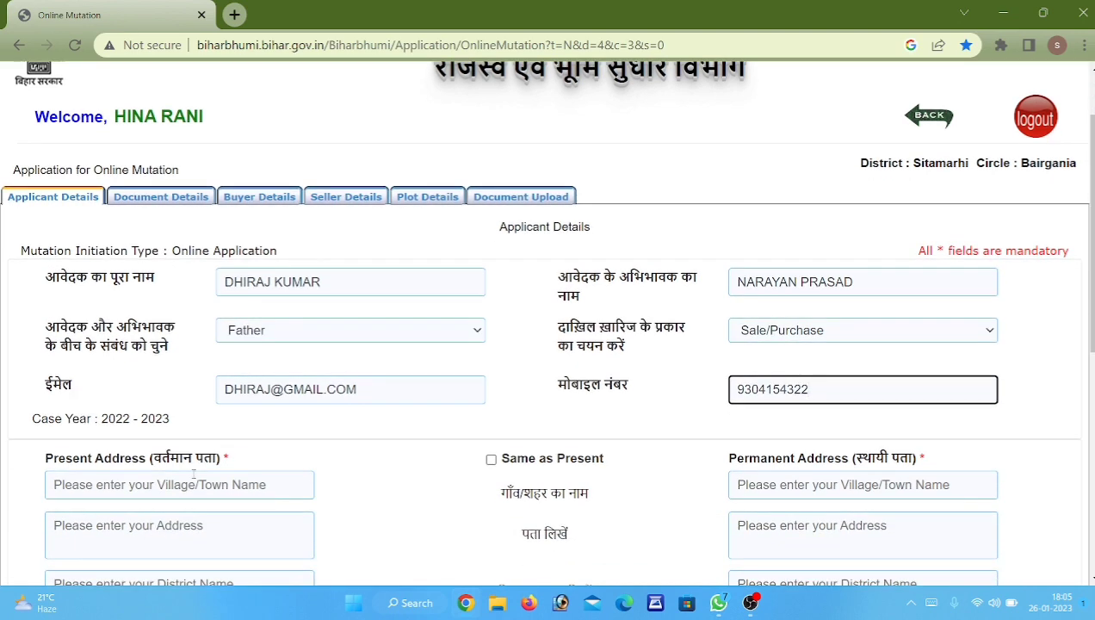
{"action": "scroll", "coordinate": [215, 422], "scroll_direction": "down", "scroll_amount": 1}
{"action": "left_click", "coordinate": [222, 426]}
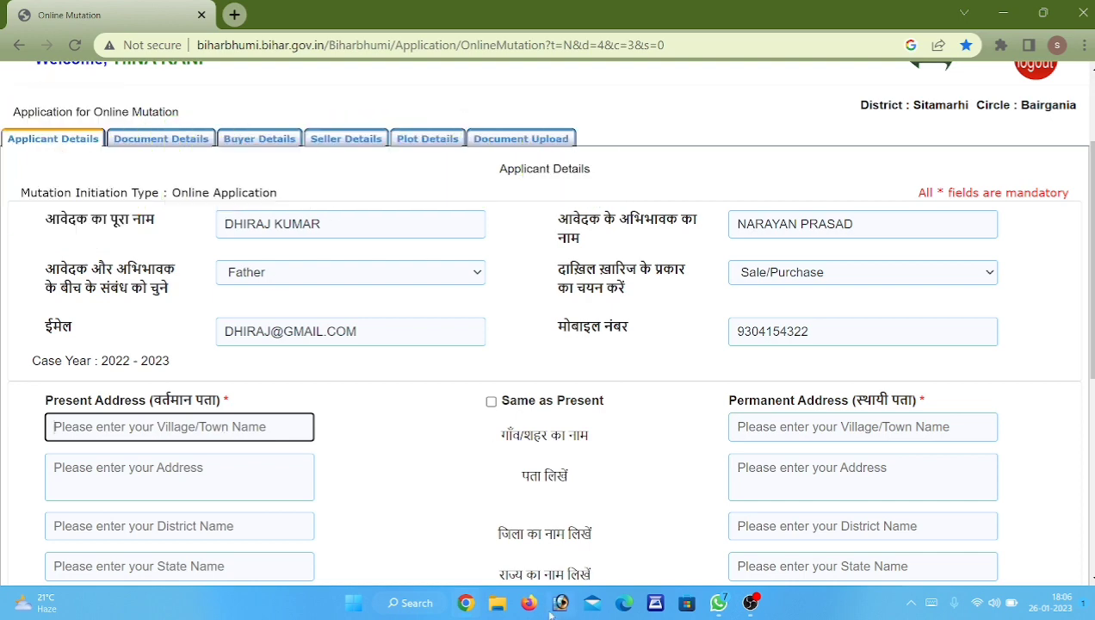
Open the 758.pdf sale deed from the Documents folder in File Explorer.
{"action": "left_click", "coordinate": [497, 603]}
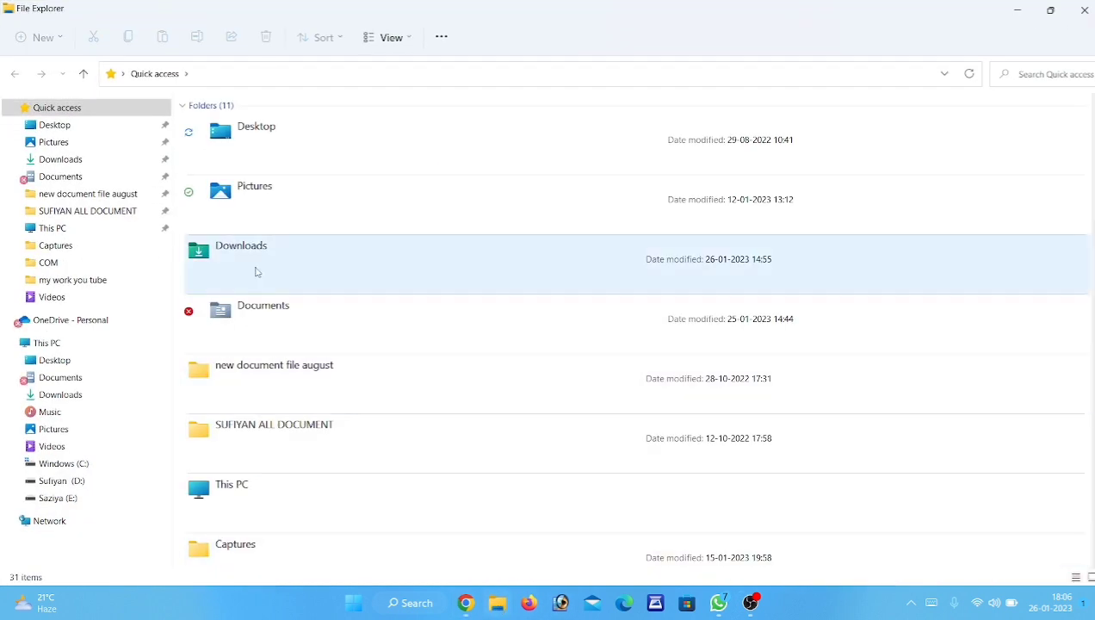
{"action": "double_click", "coordinate": [266, 307]}
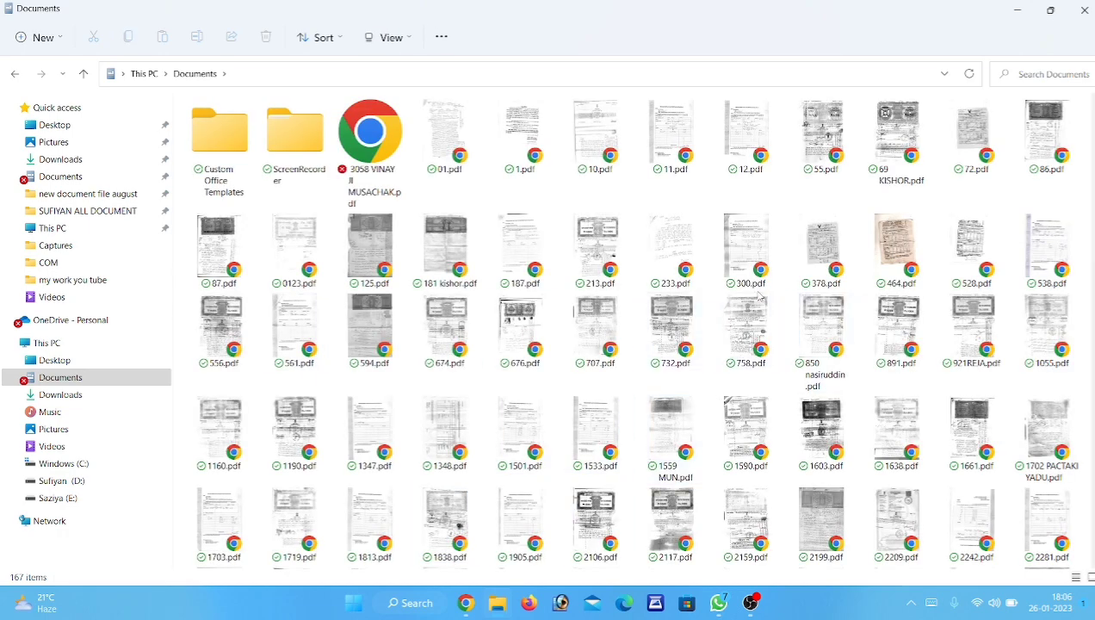
{"action": "double_click", "coordinate": [748, 319]}
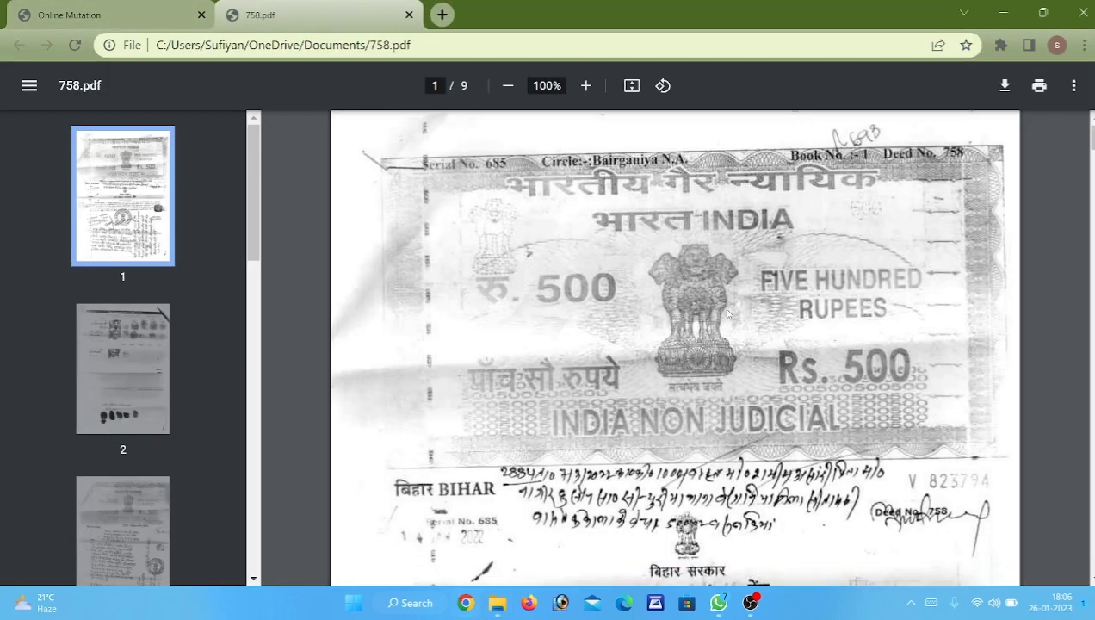
Check the buyer details on page 3 of 758.pdf, then return to the mutation form.
{"action": "scroll", "coordinate": [605, 330], "scroll_direction": "down", "scroll_amount": 8}
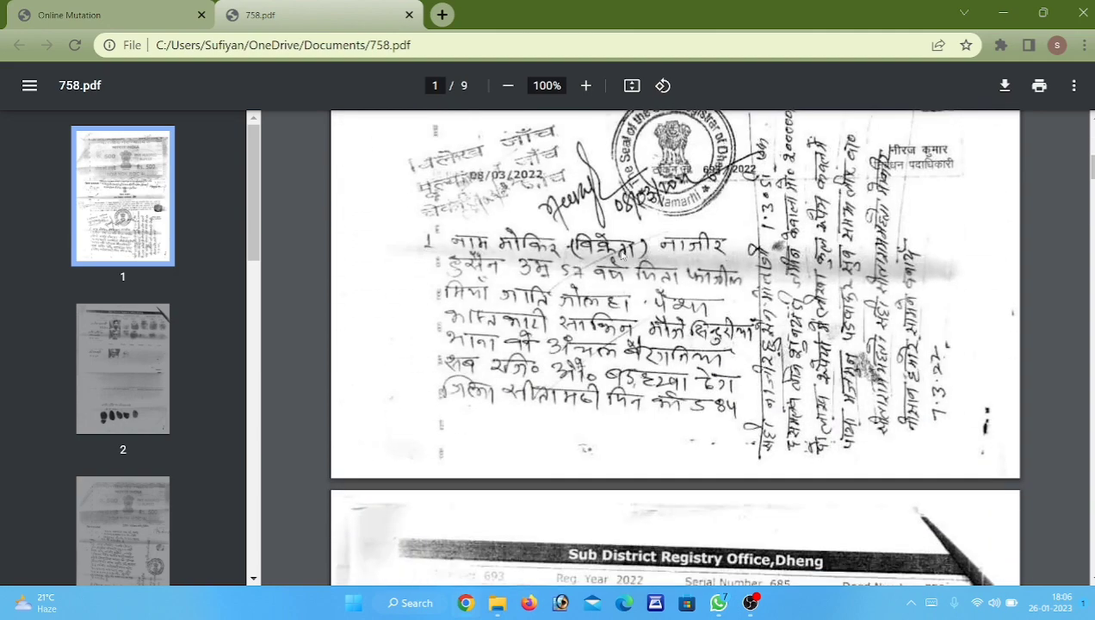
{"action": "scroll", "coordinate": [534, 289], "scroll_direction": "down", "scroll_amount": 10}
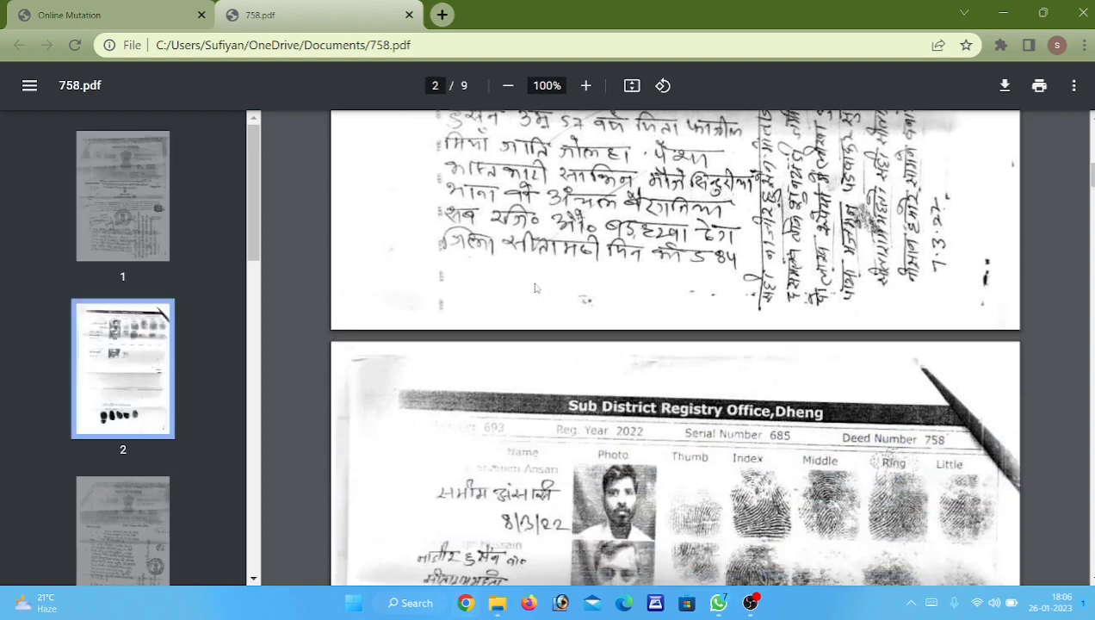
{"action": "scroll", "coordinate": [534, 289], "scroll_direction": "down", "scroll_amount": 9}
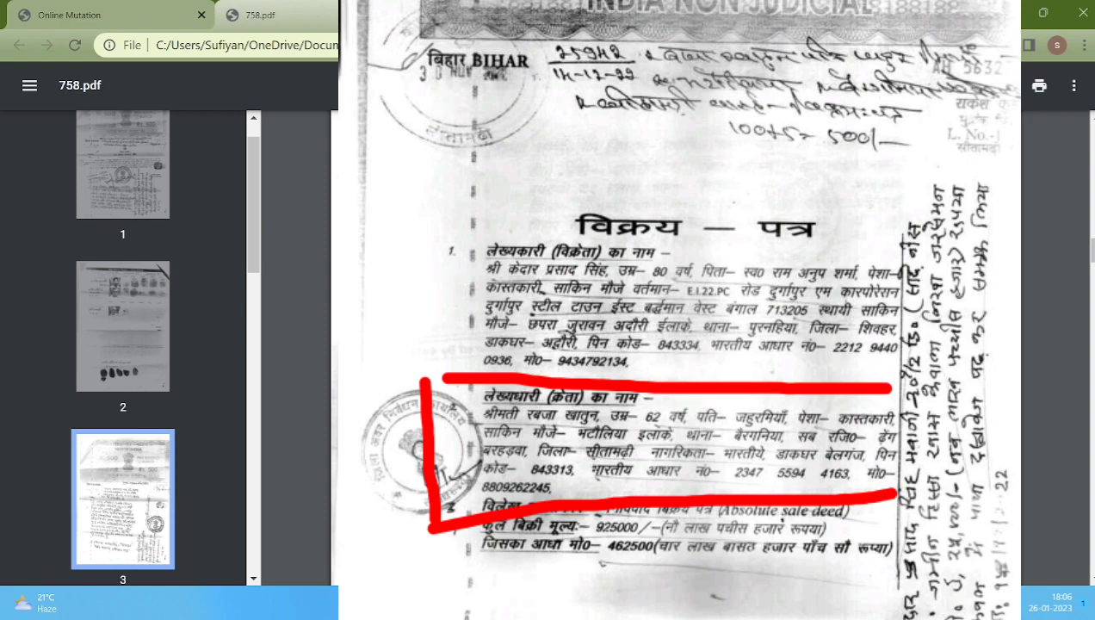
{"action": "scroll", "coordinate": [534, 290], "scroll_direction": "down", "scroll_amount": 2}
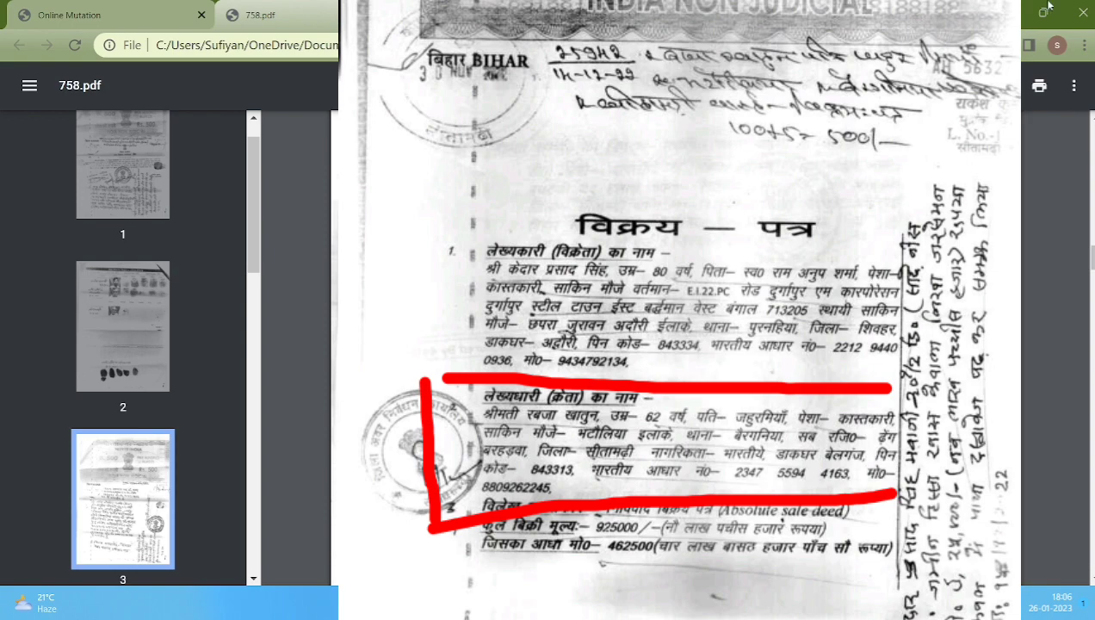
{"action": "left_click", "coordinate": [69, 15]}
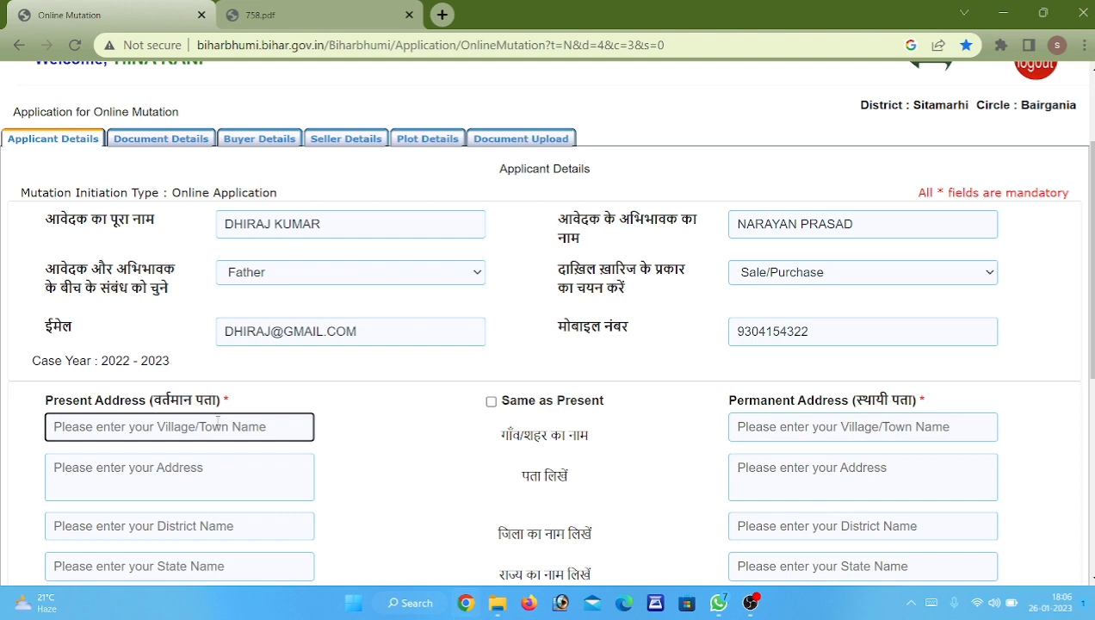
Enter the applicant's present village, address, district, state and PIN code.
{"action": "type", "text": "BAIRGANIA"}
{"action": "key", "text": "Tab"}
{"action": "key", "text": "Tab"}
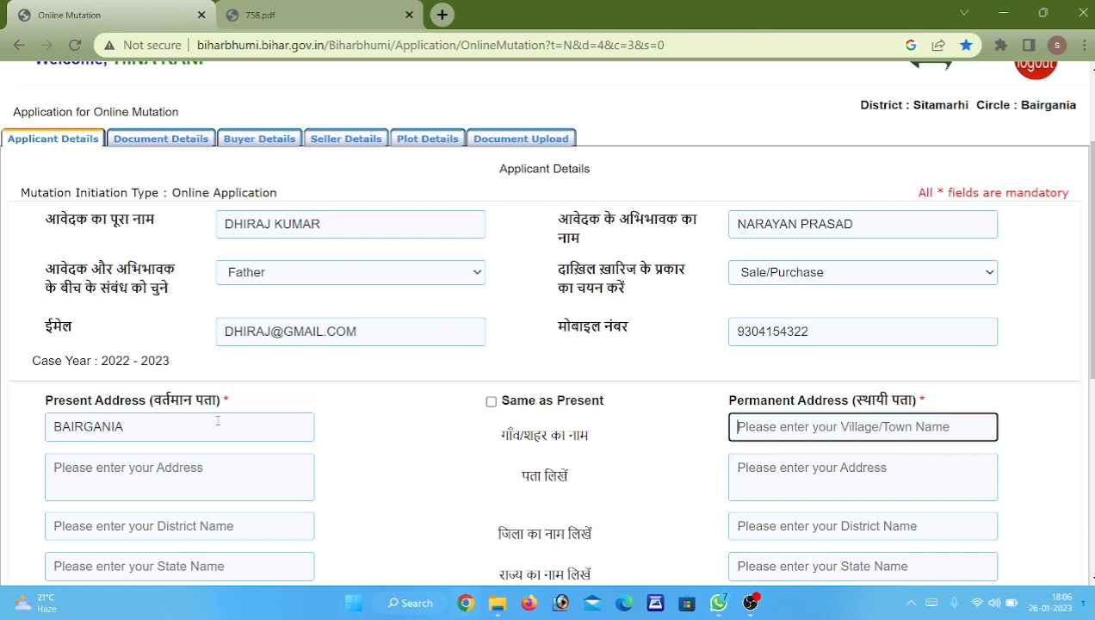
{"action": "type", "text": "BIARG"}
{"action": "key", "text": "BackSpace"}
{"action": "key", "text": "BackSpace"}
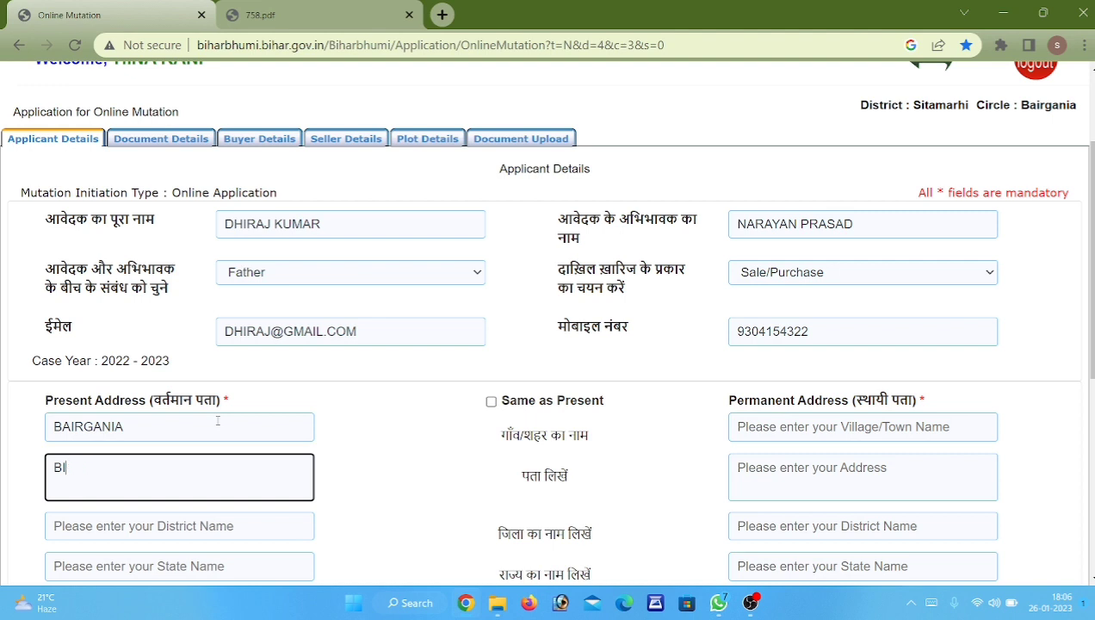
{"action": "type", "text": "AIRGANIA"}
{"action": "key", "text": "Tab"}
{"action": "key", "text": "Tab"}
{"action": "type", "text": "SITAMARHI"}
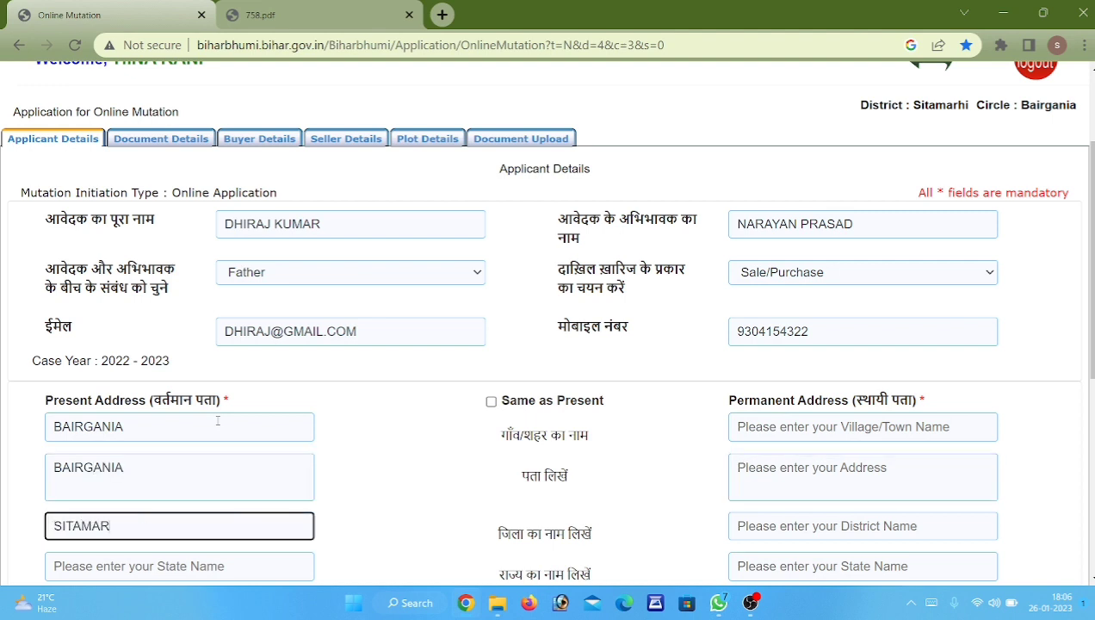
{"action": "key", "text": "Tab"}
{"action": "key", "text": "Tab"}
{"action": "type", "text": "BIHAR"}
{"action": "key", "text": "Tab"}
{"action": "key", "text": "Tab"}
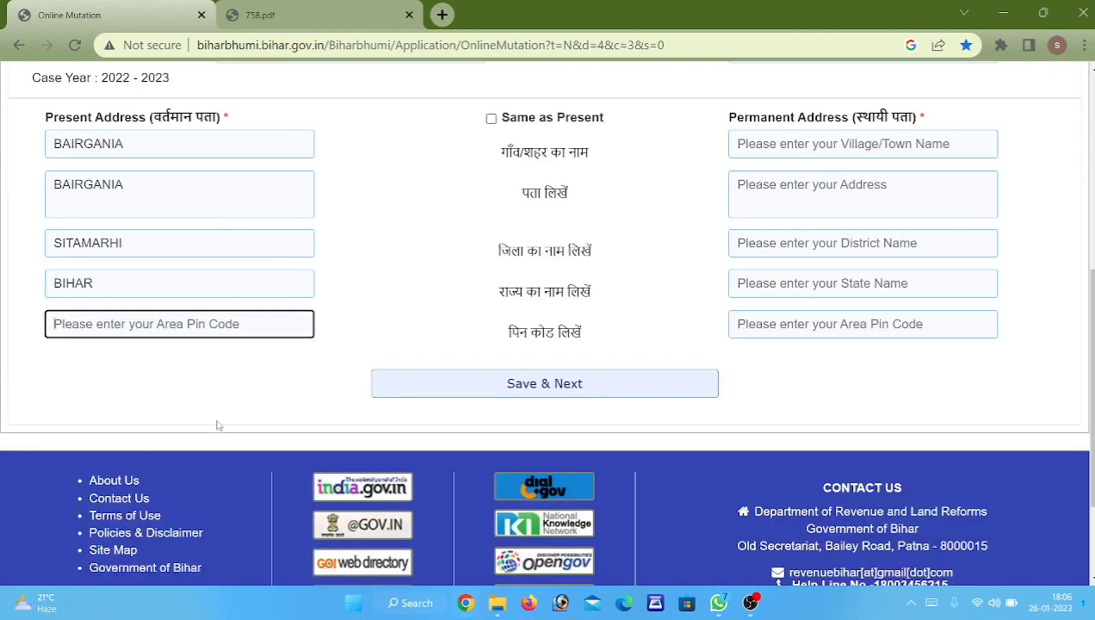
{"action": "type", "text": "843313"}
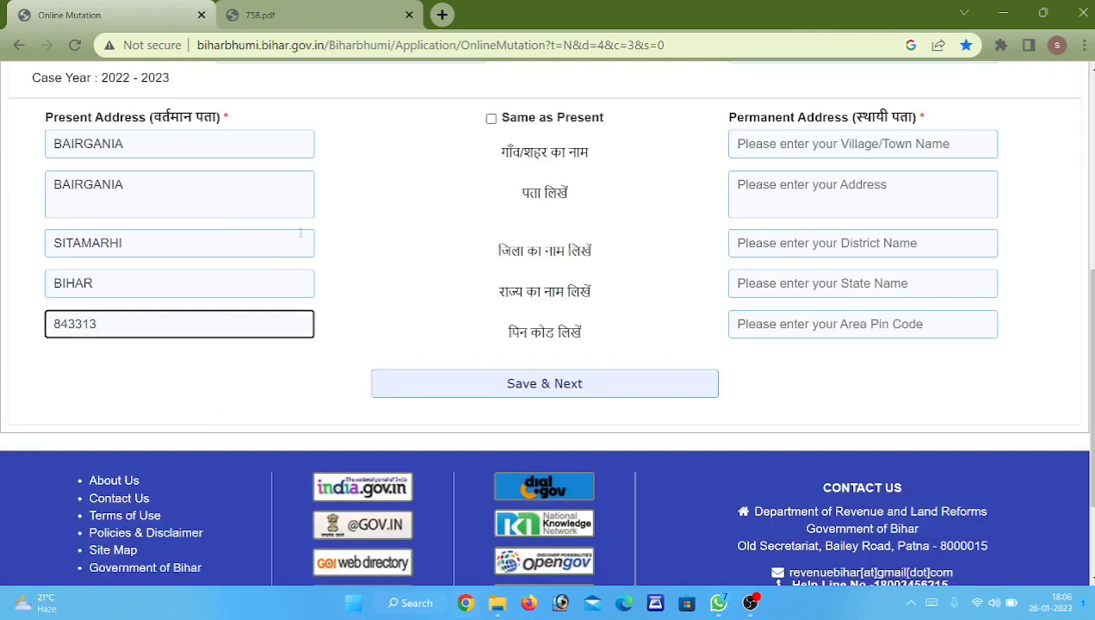
Tick 'Same as Present' to copy the address into the permanent address.
{"action": "left_click", "coordinate": [491, 118]}
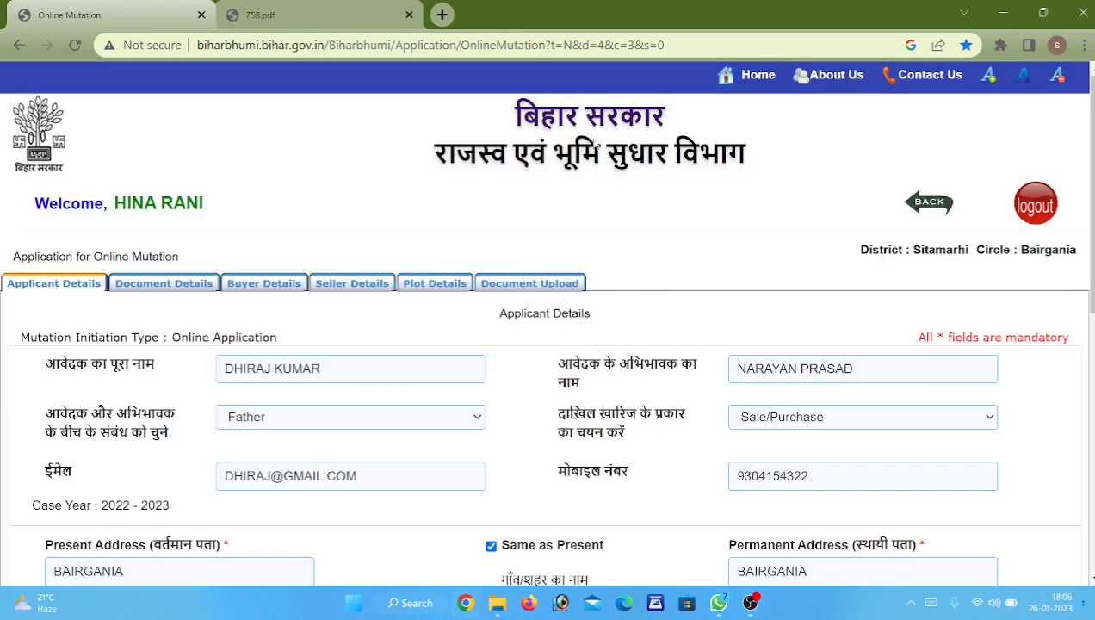
{"action": "scroll", "coordinate": [790, 392], "scroll_direction": "down", "scroll_amount": 3}
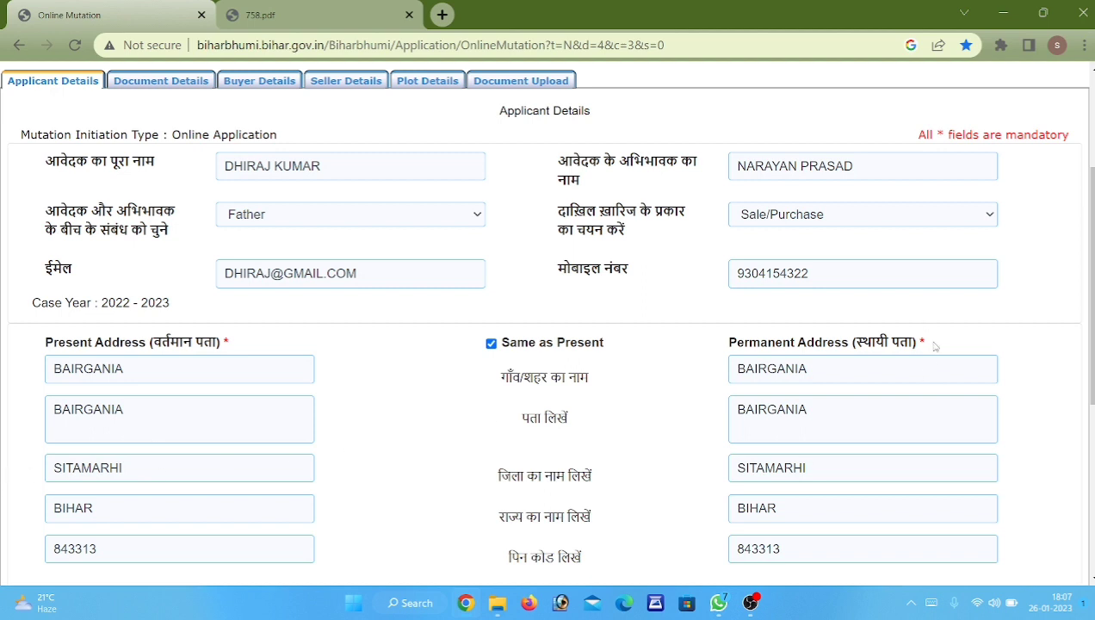
{"action": "scroll", "coordinate": [652, 404], "scroll_direction": "down", "scroll_amount": 2}
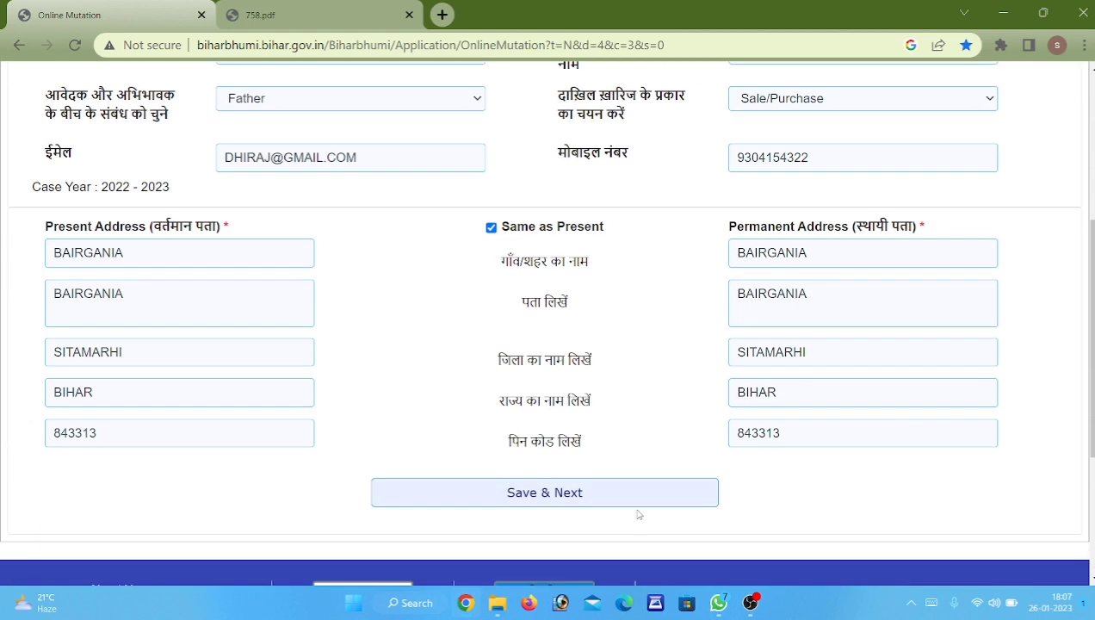
Save the applicant details, then review page 1 of the 758.pdf deed.
{"action": "left_click", "coordinate": [643, 494]}
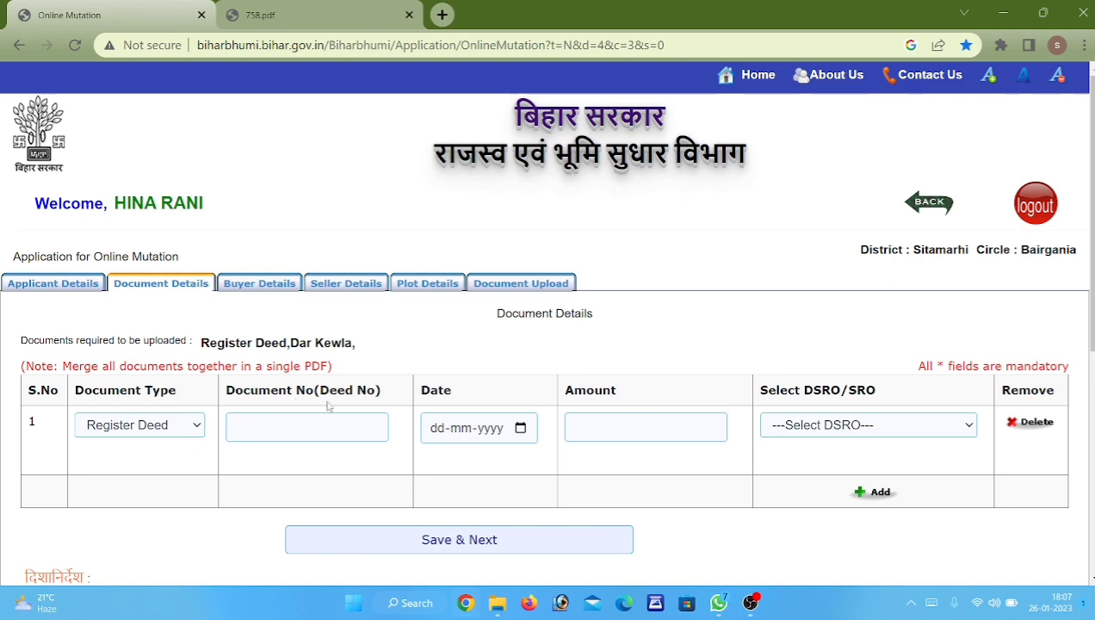
{"action": "left_click", "coordinate": [267, 13]}
{"action": "scroll", "coordinate": [675, 344], "scroll_direction": "up", "scroll_amount": 20}
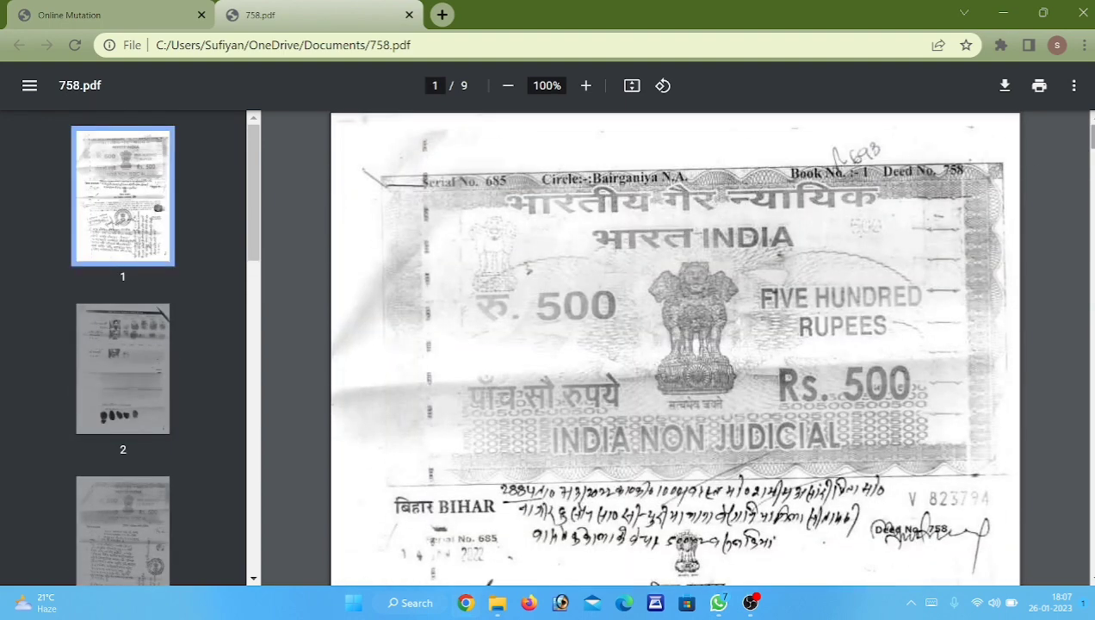
{"action": "left_click_drag", "start_coordinate": [1093, 137], "coordinate": [1092, 164]}
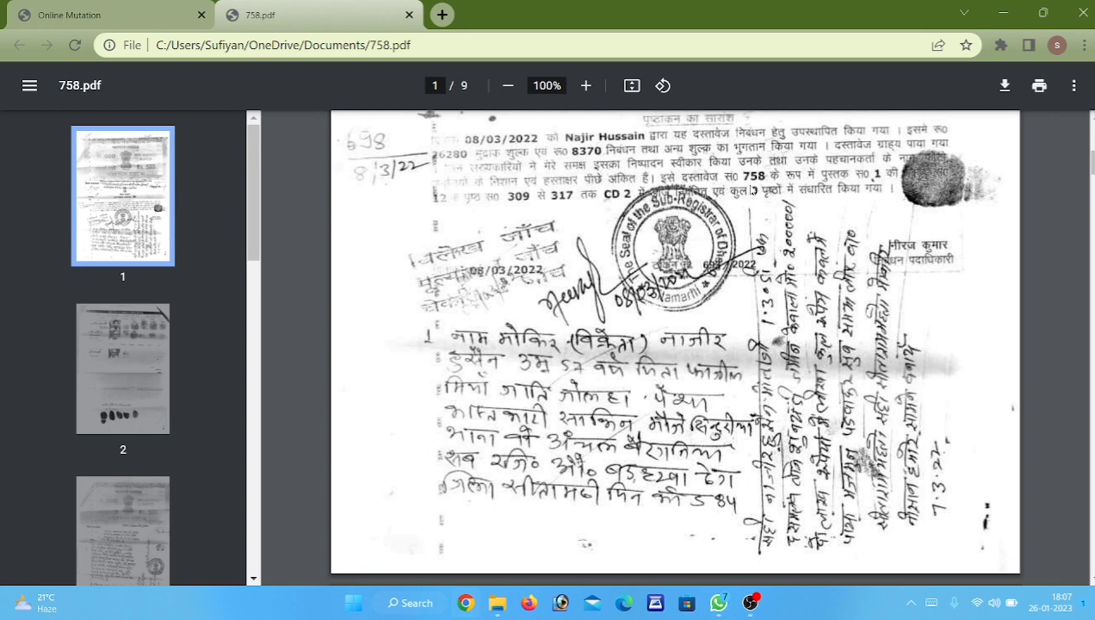
{"action": "key", "text": "ctrl+Tab"}
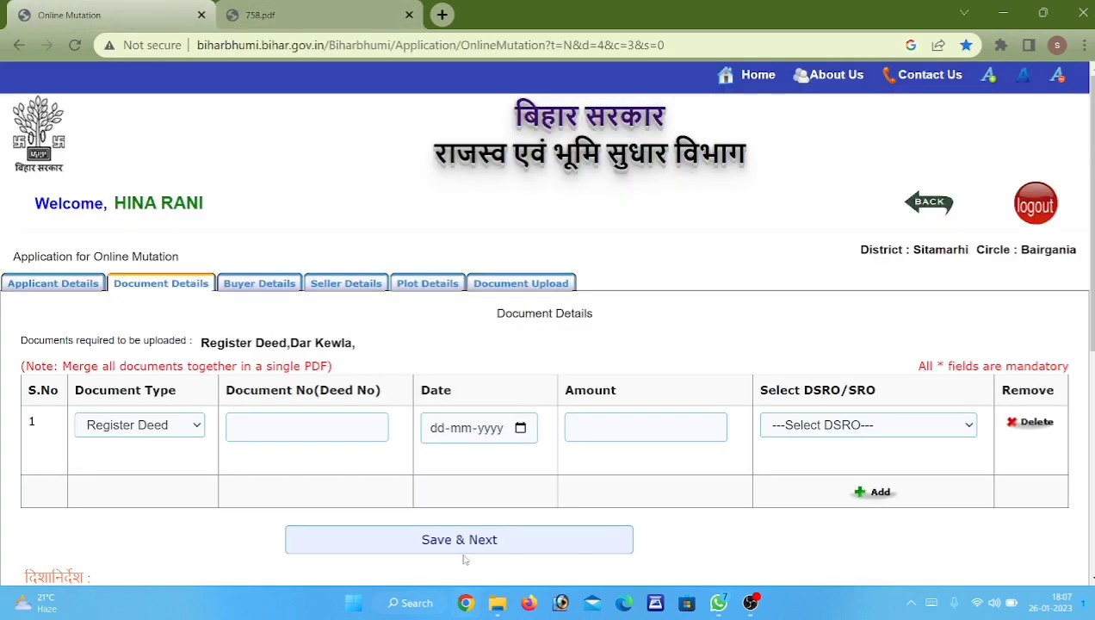
{"action": "left_click", "coordinate": [328, 421]}
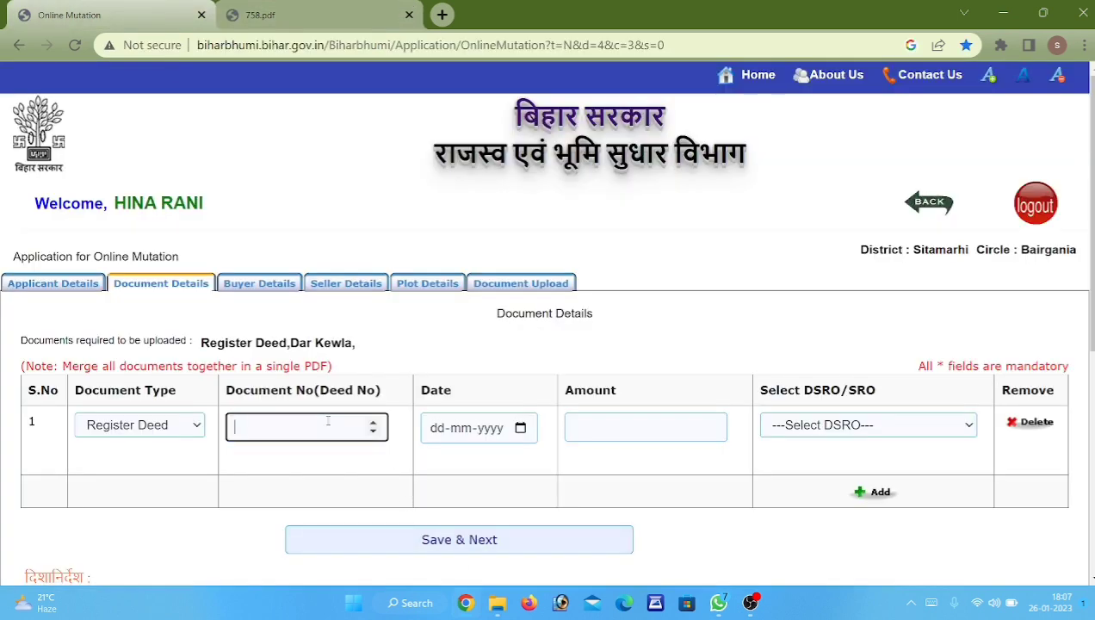
{"action": "type", "text": "69"}
{"action": "key", "text": "Tab"}
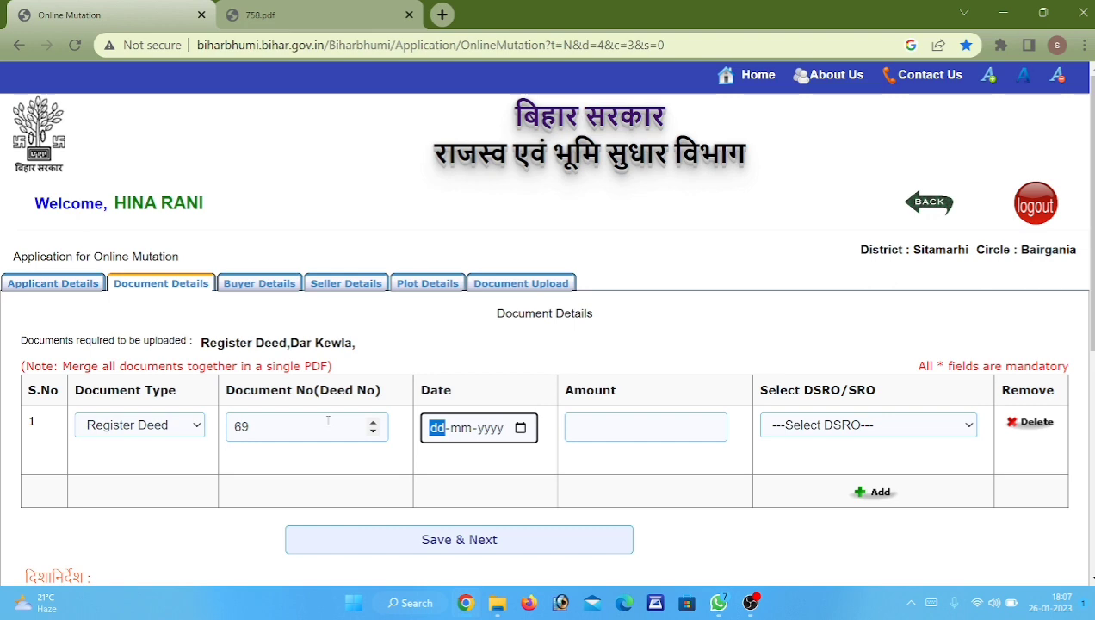
{"action": "left_click", "coordinate": [301, 14]}
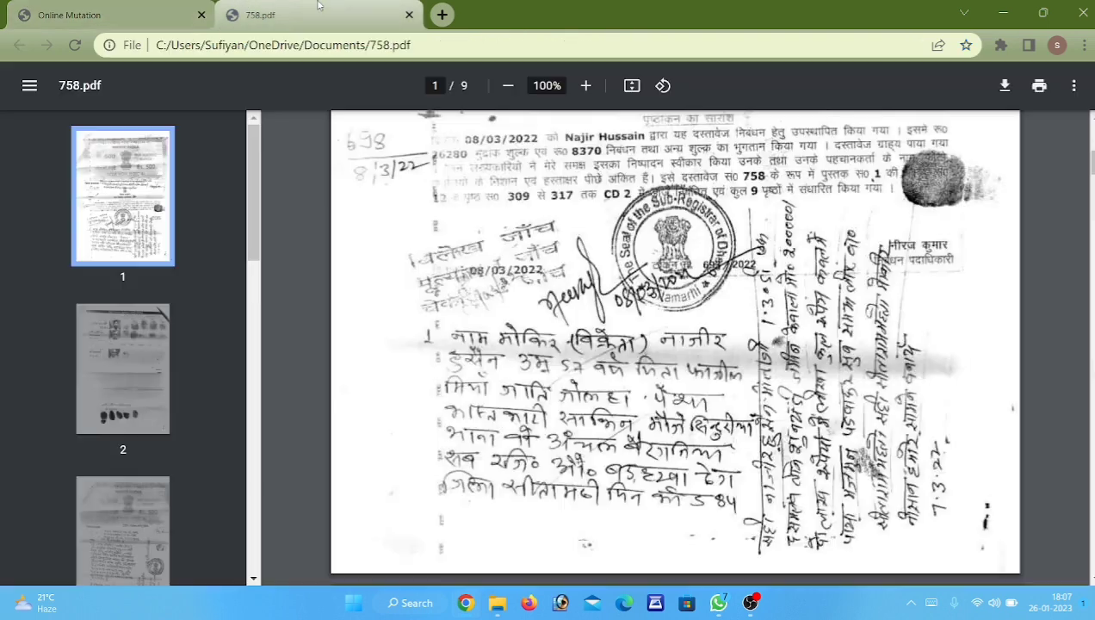
{"action": "scroll", "coordinate": [508, 472], "scroll_direction": "down", "scroll_amount": 1}
{"action": "scroll", "coordinate": [508, 472], "scroll_direction": "up", "scroll_amount": 1}
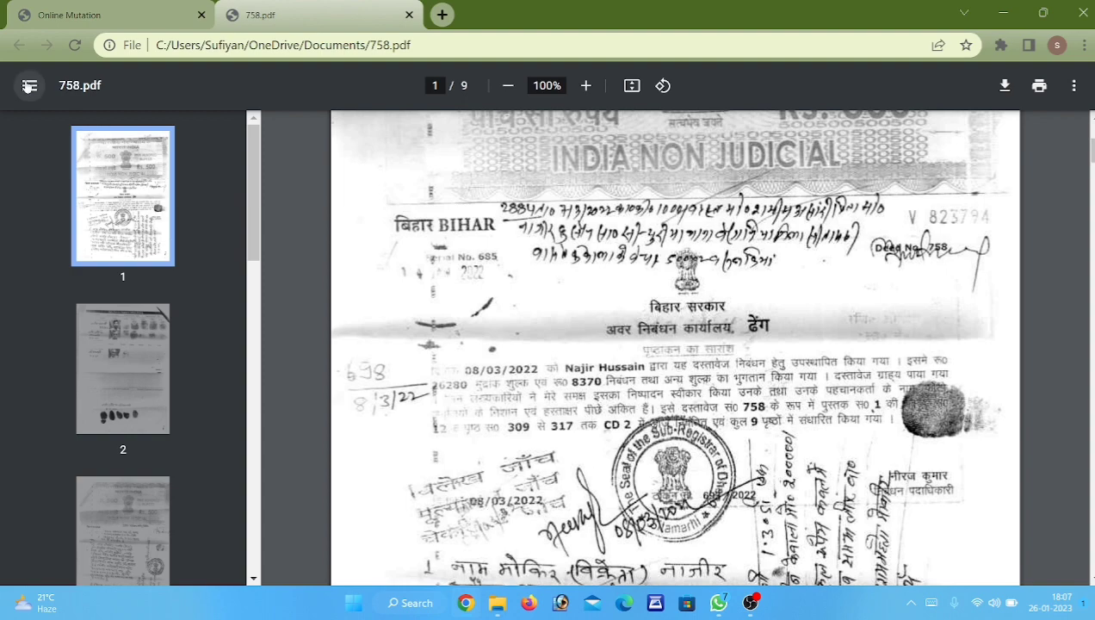
{"action": "left_click", "coordinate": [107, 4]}
{"action": "scroll", "coordinate": [535, 458], "scroll_direction": "down", "scroll_amount": 1}
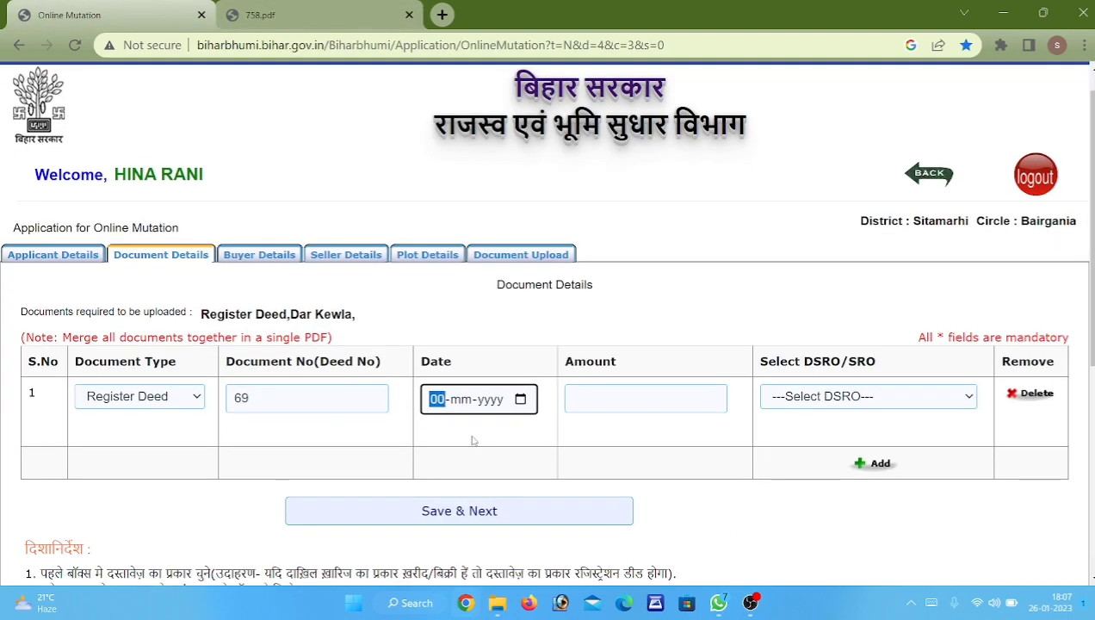
{"action": "type", "text": "8032022"}
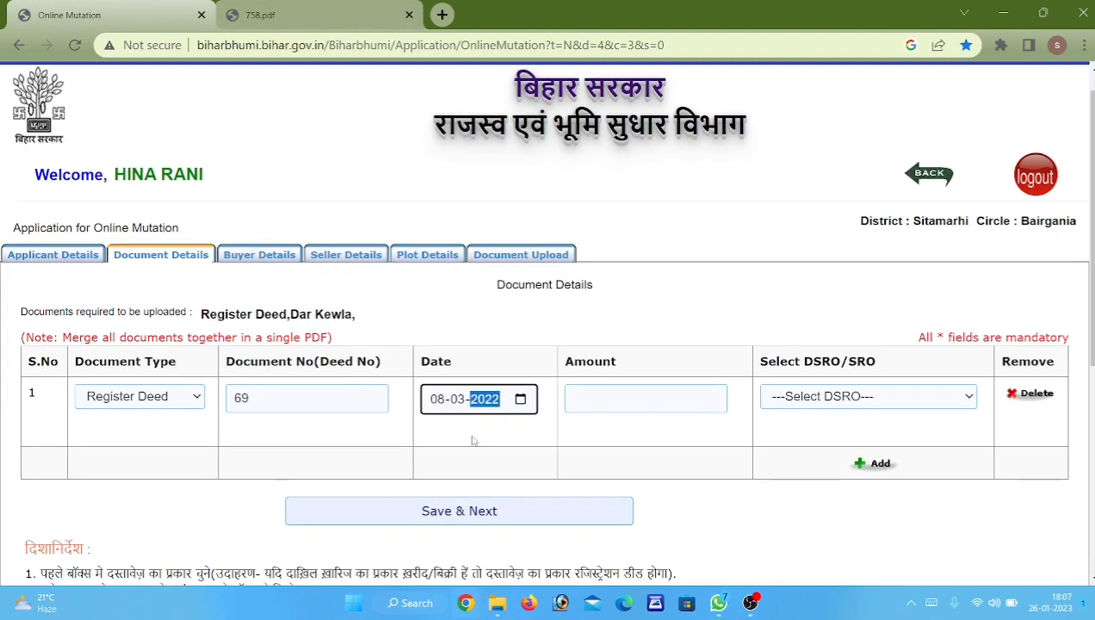
{"action": "key", "text": "Tab"}
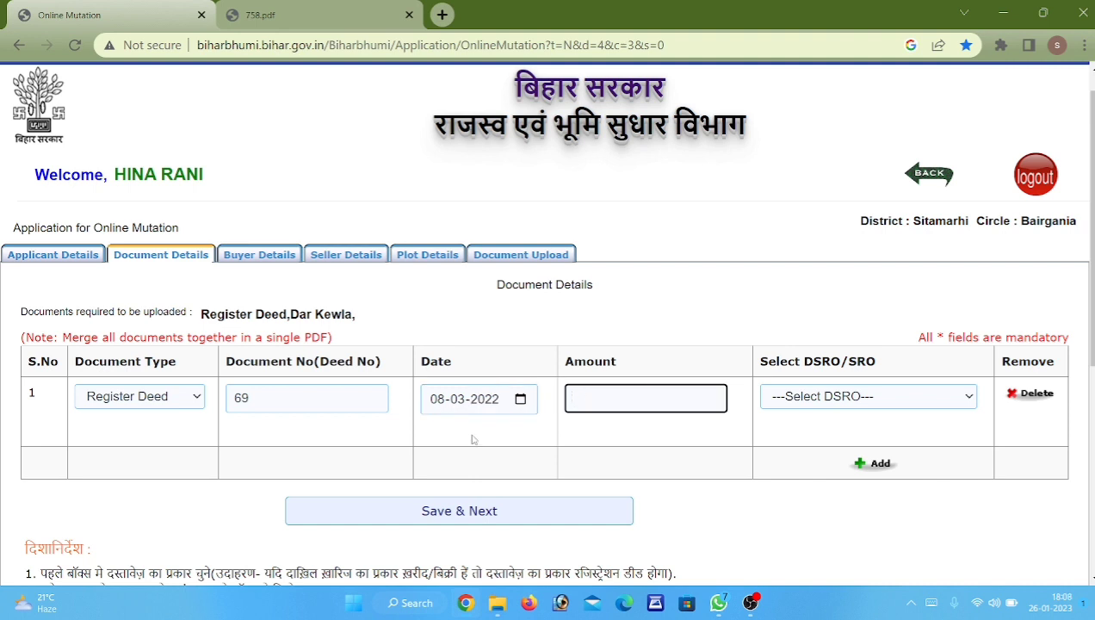
Look up the amount in 758.pdf and enter 770000 as the Register Deed amount.
{"action": "left_click", "coordinate": [261, 13]}
{"action": "scroll", "coordinate": [726, 437], "scroll_direction": "down", "scroll_amount": 5}
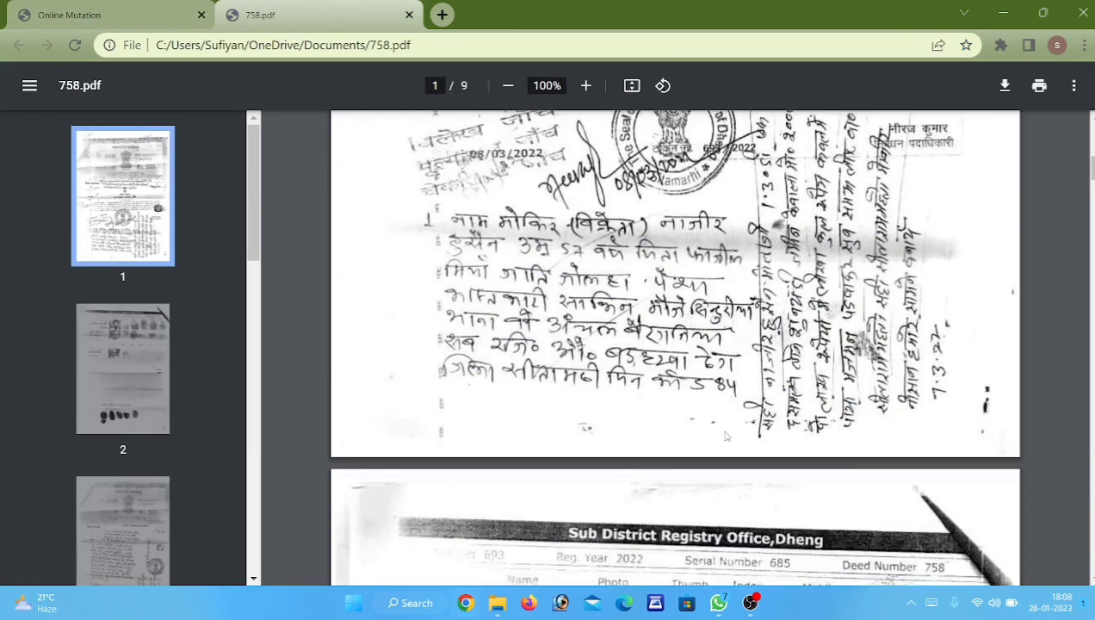
{"action": "scroll", "coordinate": [725, 436], "scroll_direction": "down", "scroll_amount": 10}
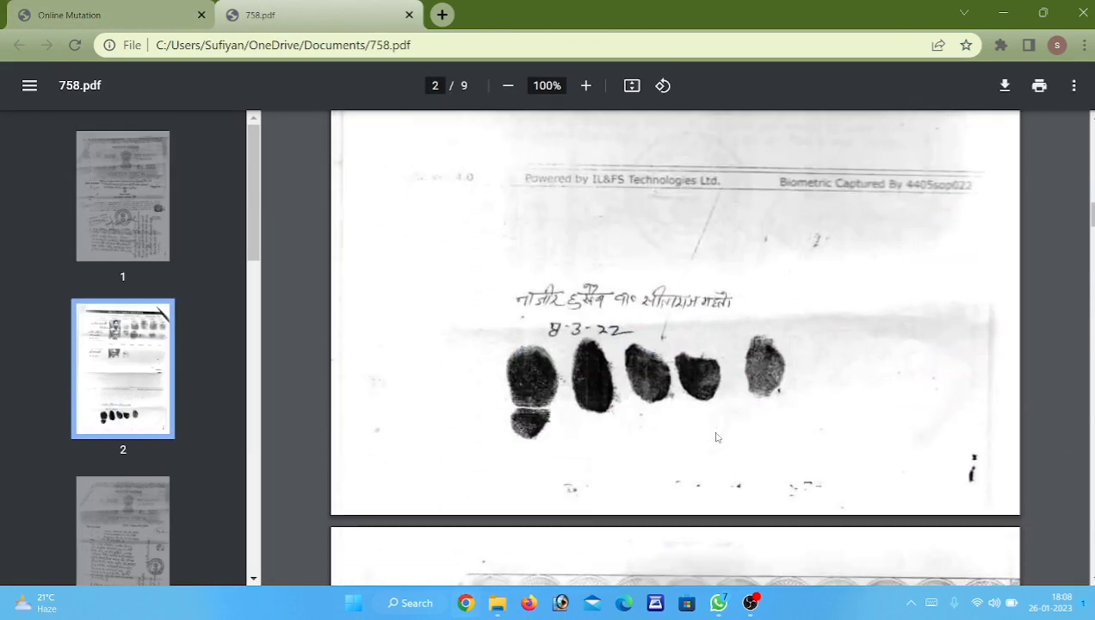
{"action": "scroll", "coordinate": [715, 437], "scroll_direction": "down", "scroll_amount": 10}
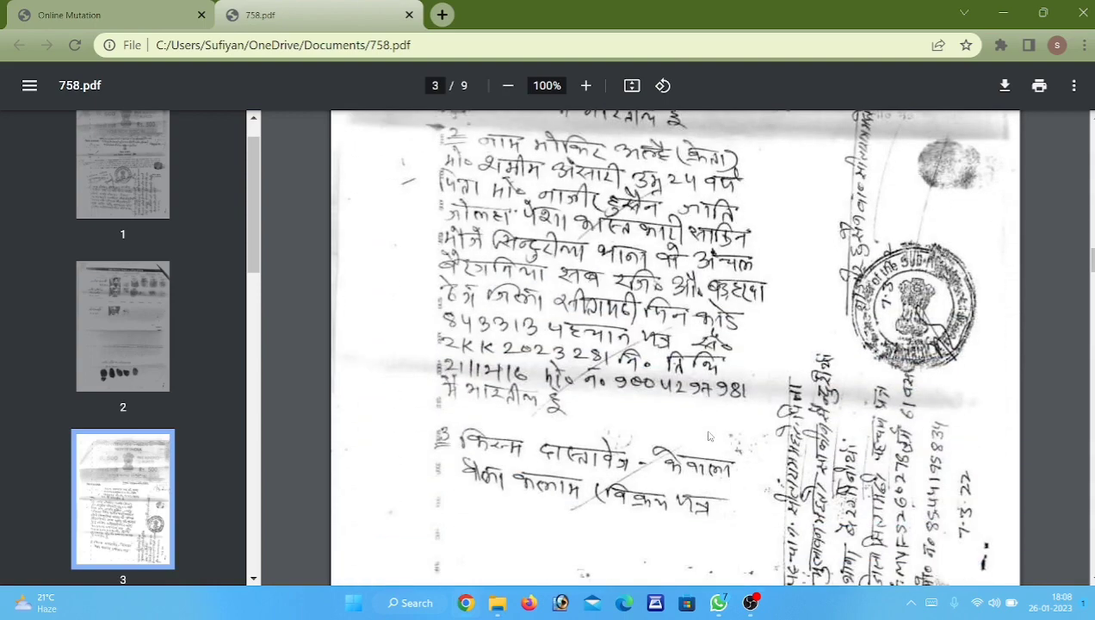
{"action": "scroll", "coordinate": [708, 436], "scroll_direction": "down", "scroll_amount": 1}
{"action": "scroll", "coordinate": [708, 437], "scroll_direction": "down", "scroll_amount": 1}
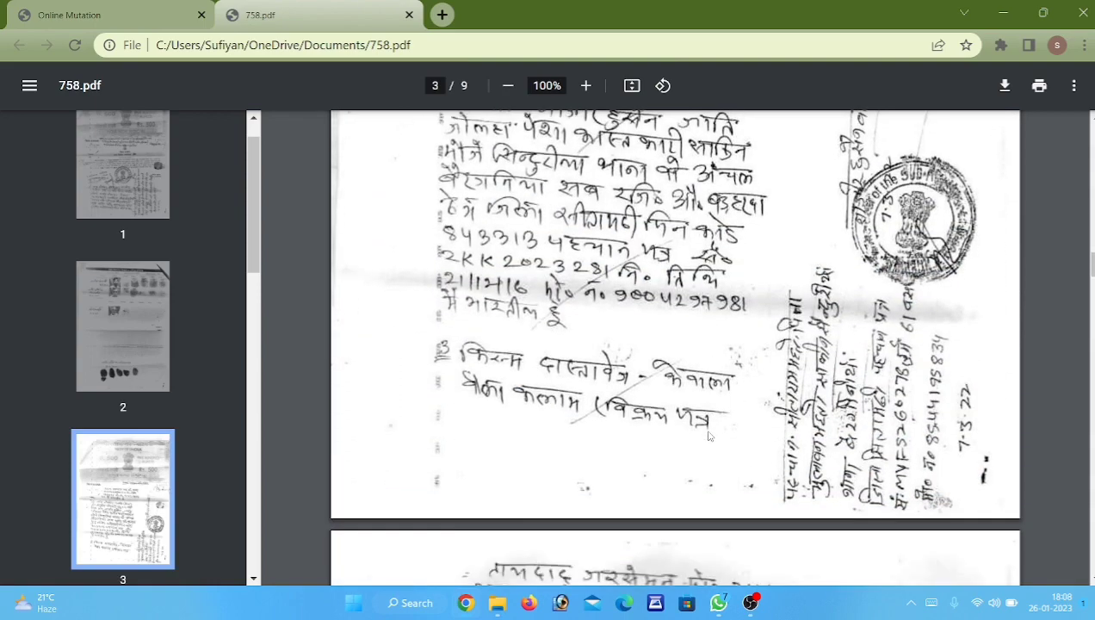
{"action": "scroll", "coordinate": [330, 450], "scroll_direction": "down", "scroll_amount": 5}
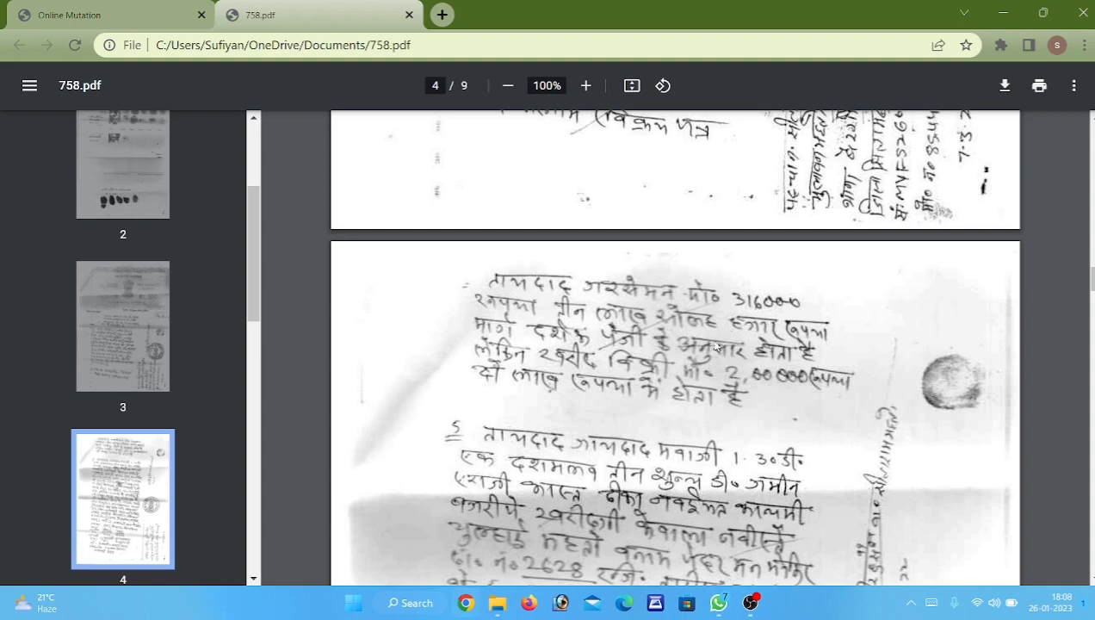
{"action": "scroll", "coordinate": [714, 345], "scroll_direction": "up", "scroll_amount": 10}
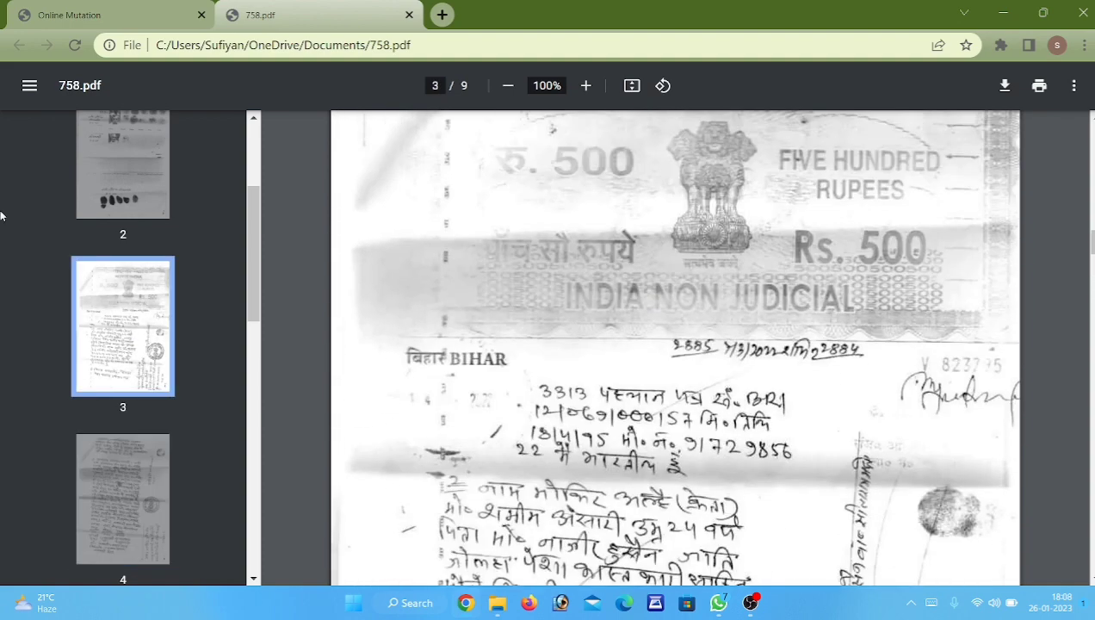
{"action": "left_click", "coordinate": [60, 13]}
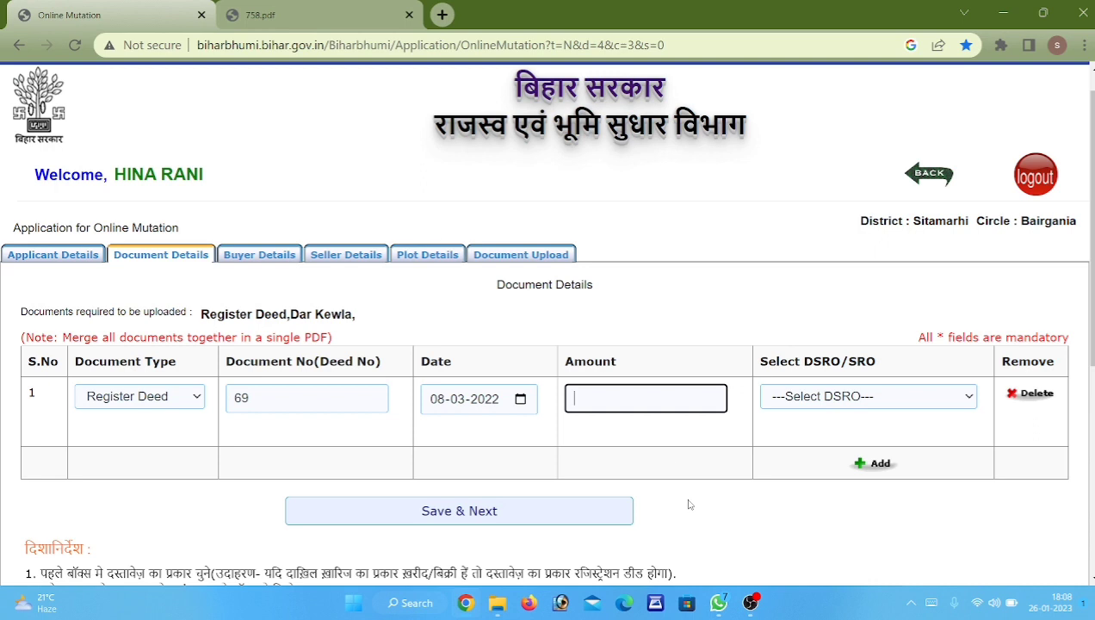
{"action": "left_click", "coordinate": [643, 394]}
{"action": "type", "text": "770000"}
{"action": "left_click", "coordinate": [969, 398]}
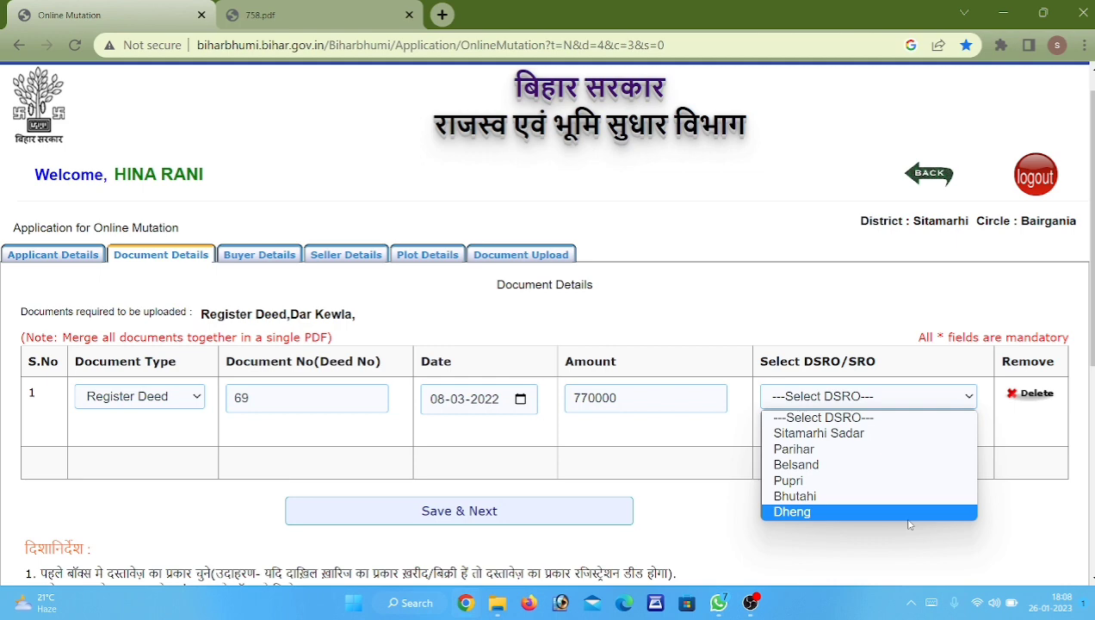
Select Dheng as the DSRO/SRO office, cross-check the deed, and save the document details.
{"action": "left_click", "coordinate": [906, 513]}
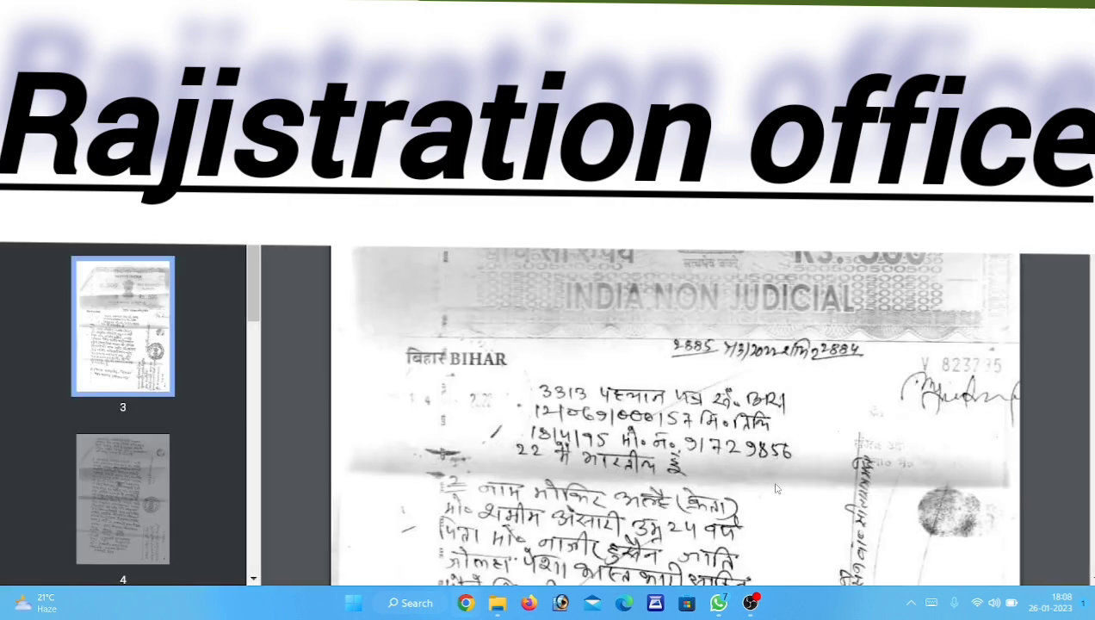
{"action": "scroll", "coordinate": [661, 421], "scroll_direction": "up", "scroll_amount": 5}
{"action": "scroll", "coordinate": [661, 421], "scroll_direction": "up", "scroll_amount": 15}
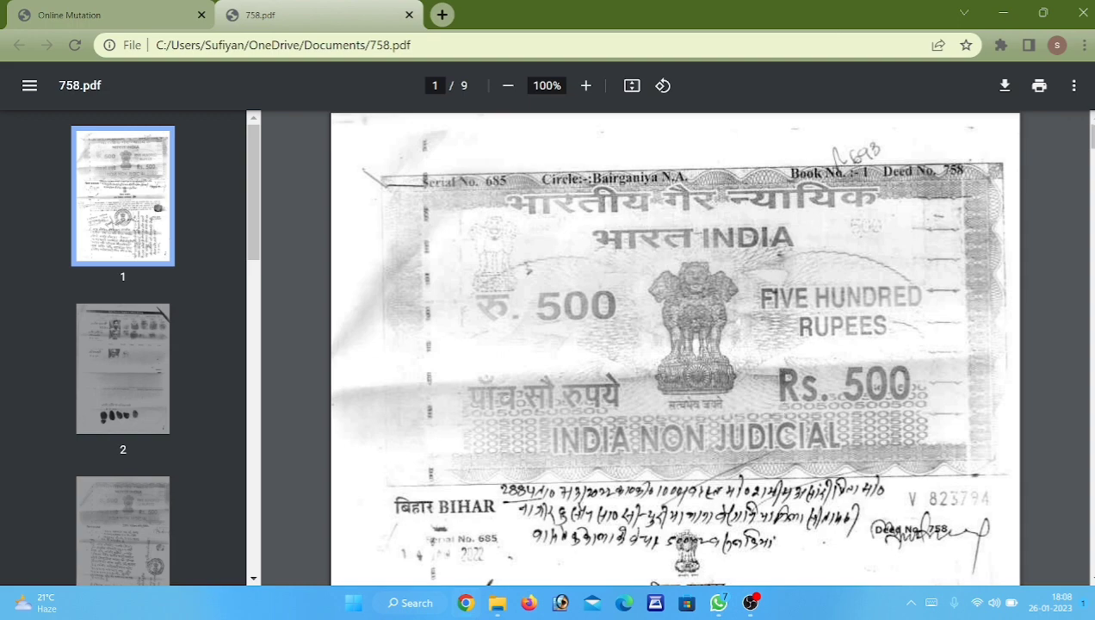
{"action": "scroll", "coordinate": [552, 363], "scroll_direction": "down", "scroll_amount": 3}
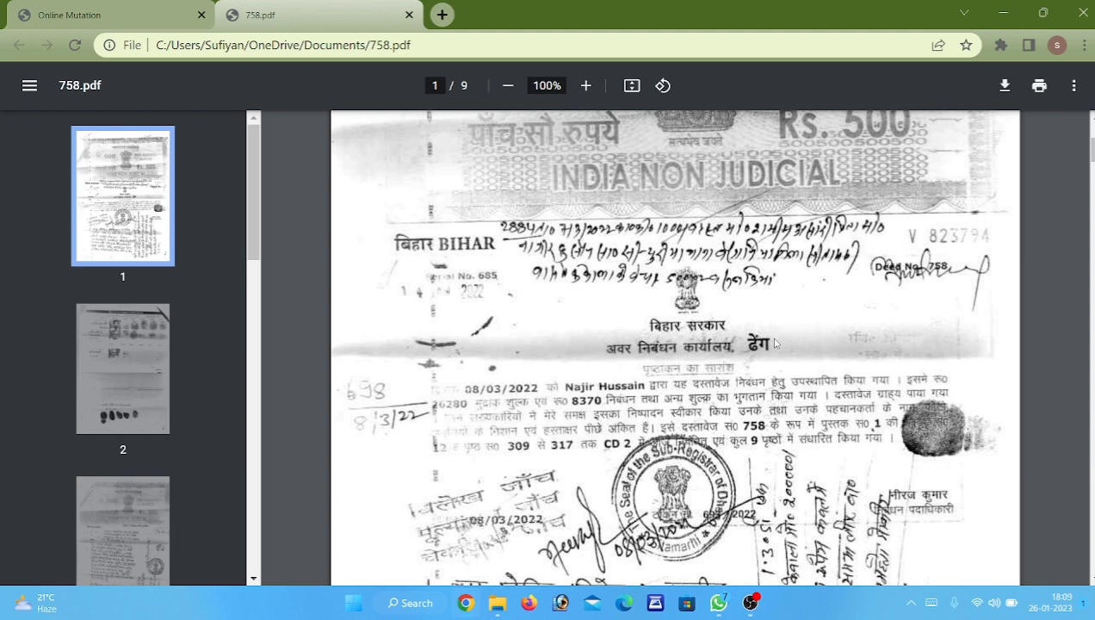
{"action": "left_click", "coordinate": [77, 15]}
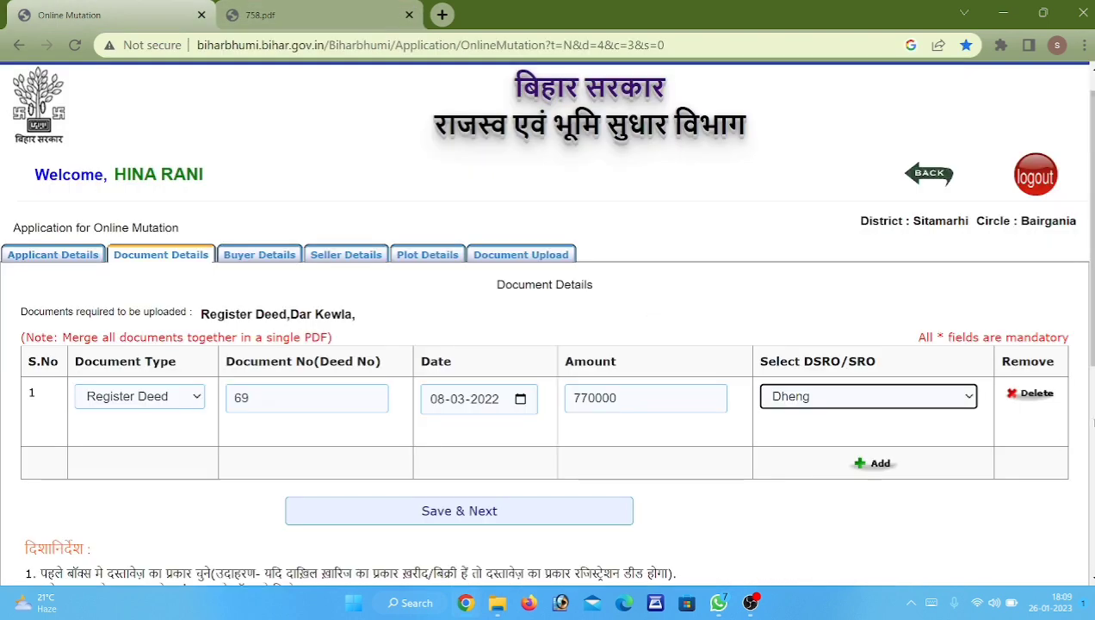
{"action": "left_click", "coordinate": [507, 518]}
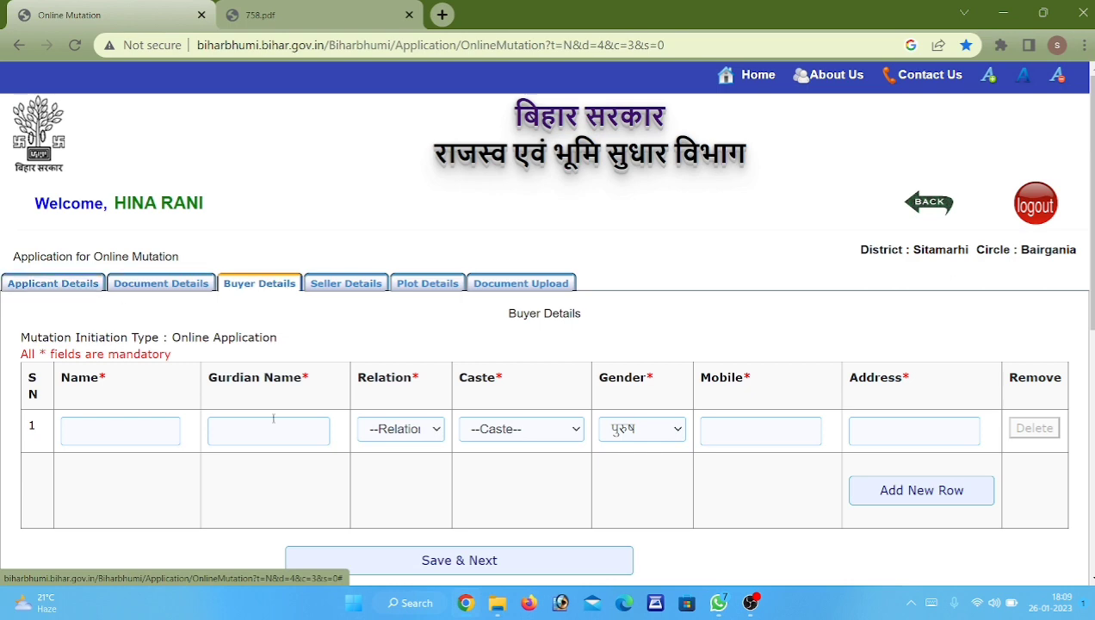
Enter the buyer's name and the guardian's name in the first buyer row.
{"action": "left_click", "coordinate": [110, 430]}
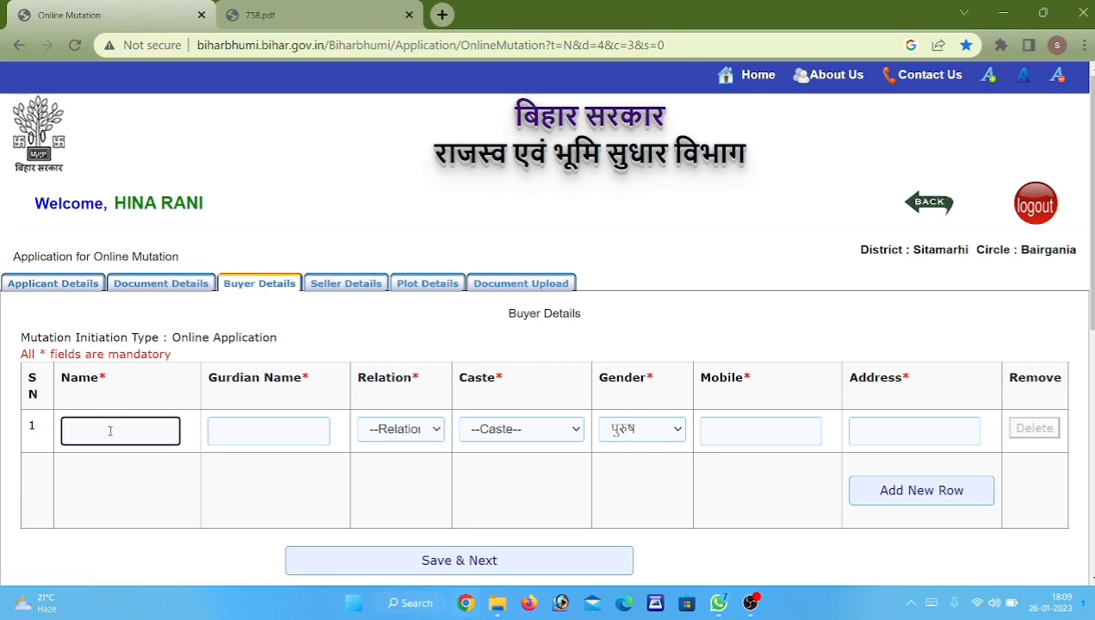
{"action": "scroll", "coordinate": [587, 469], "scroll_direction": "down", "scroll_amount": 4}
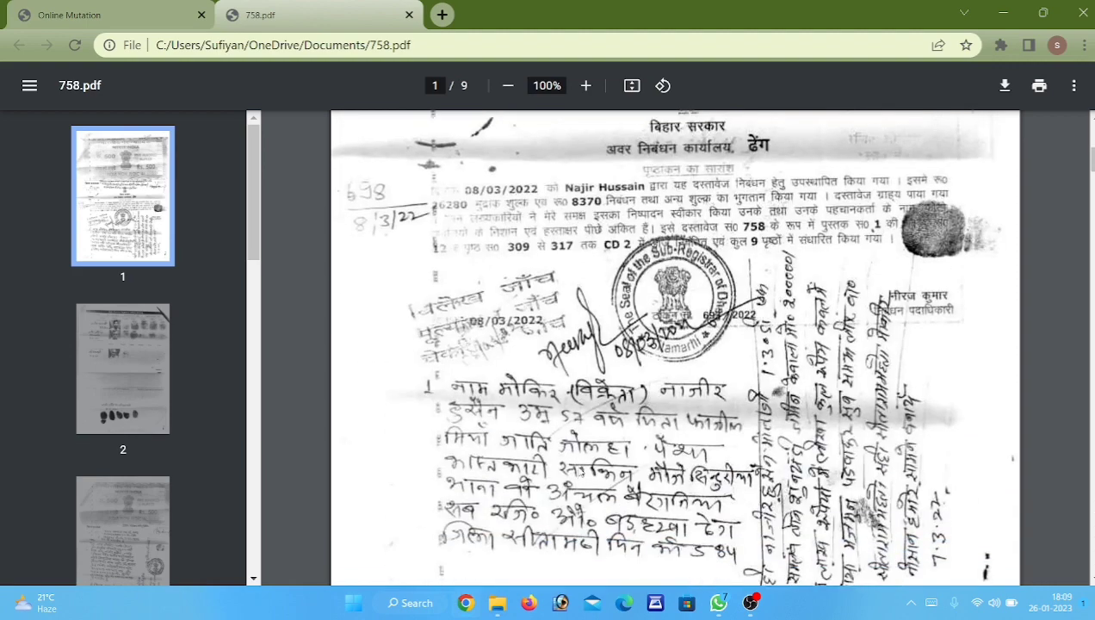
{"action": "scroll", "coordinate": [587, 469], "scroll_direction": "down", "scroll_amount": 8}
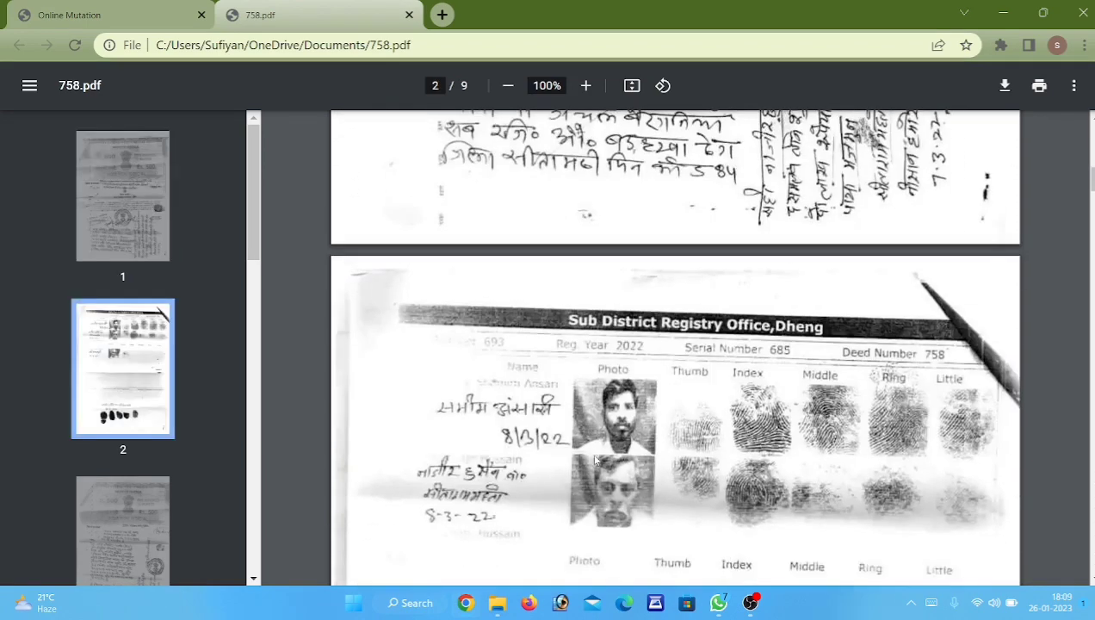
{"action": "left_click", "coordinate": [54, 6]}
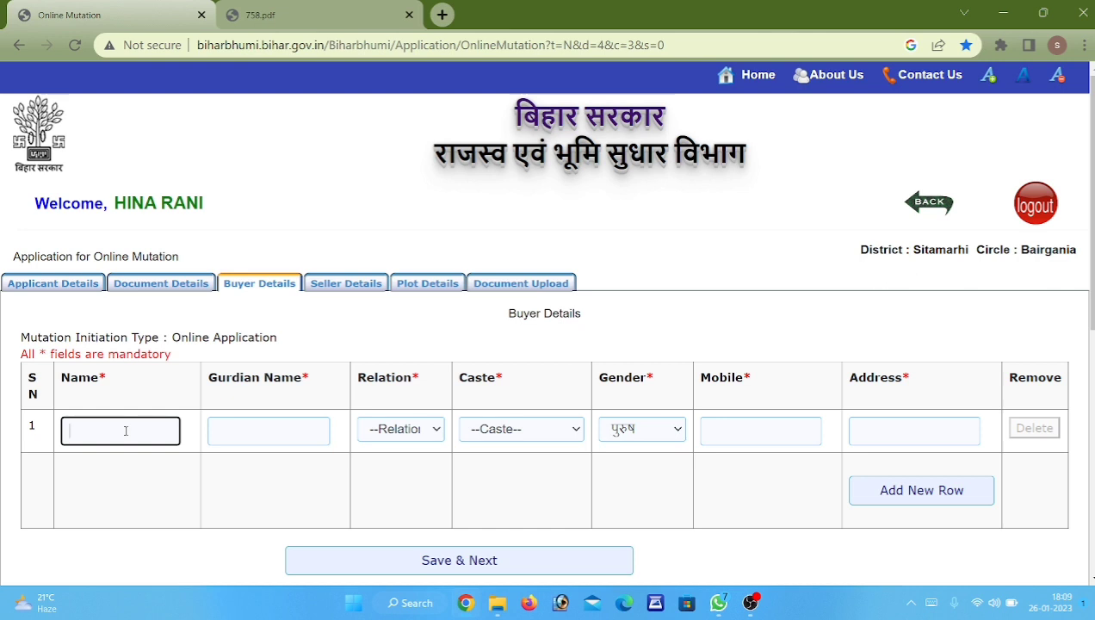
{"action": "key", "text": "Tab"}
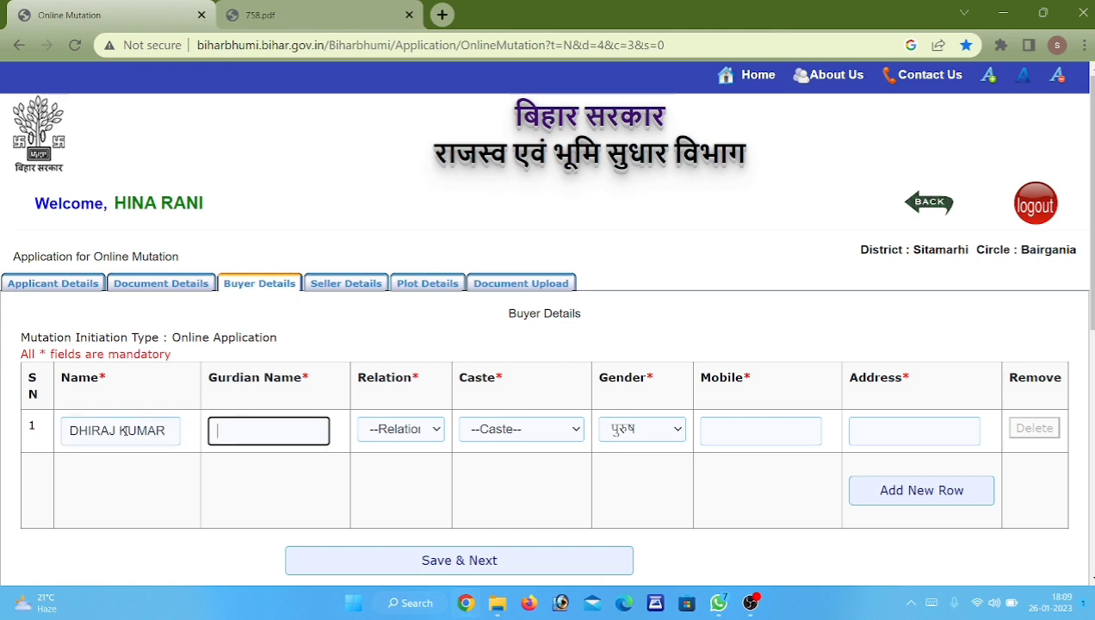
{"action": "type", "text": "\\N"}
{"action": "key", "text": "BackSpace"}
{"action": "key", "text": "BackSpace"}
{"action": "type", "text": "NRA"}
{"action": "key", "text": "BackSpace"}
{"action": "key", "text": "BackSpace"}
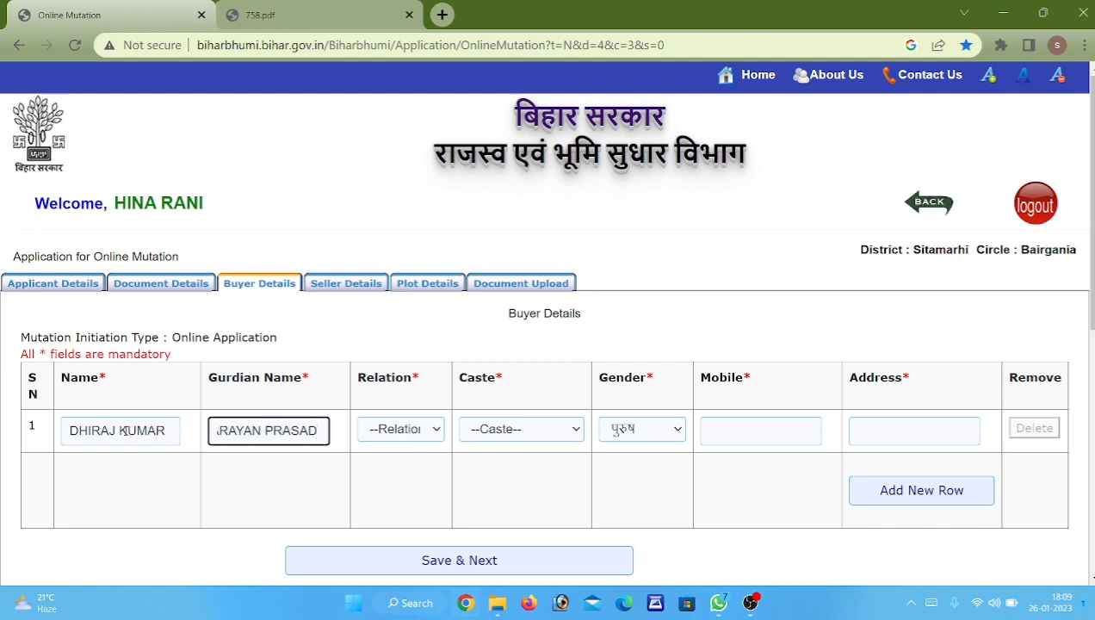
Set the buyer's relation to पिता (father) and the caste to किसान.
{"action": "left_click", "coordinate": [420, 424]}
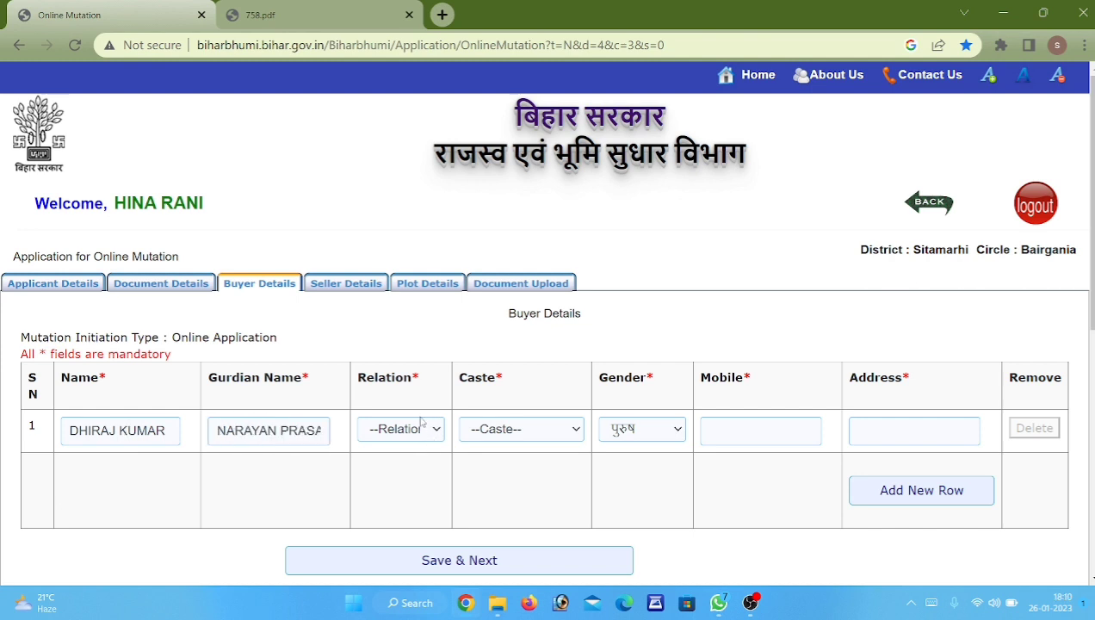
{"action": "scroll", "coordinate": [477, 284], "scroll_direction": "down", "scroll_amount": 5}
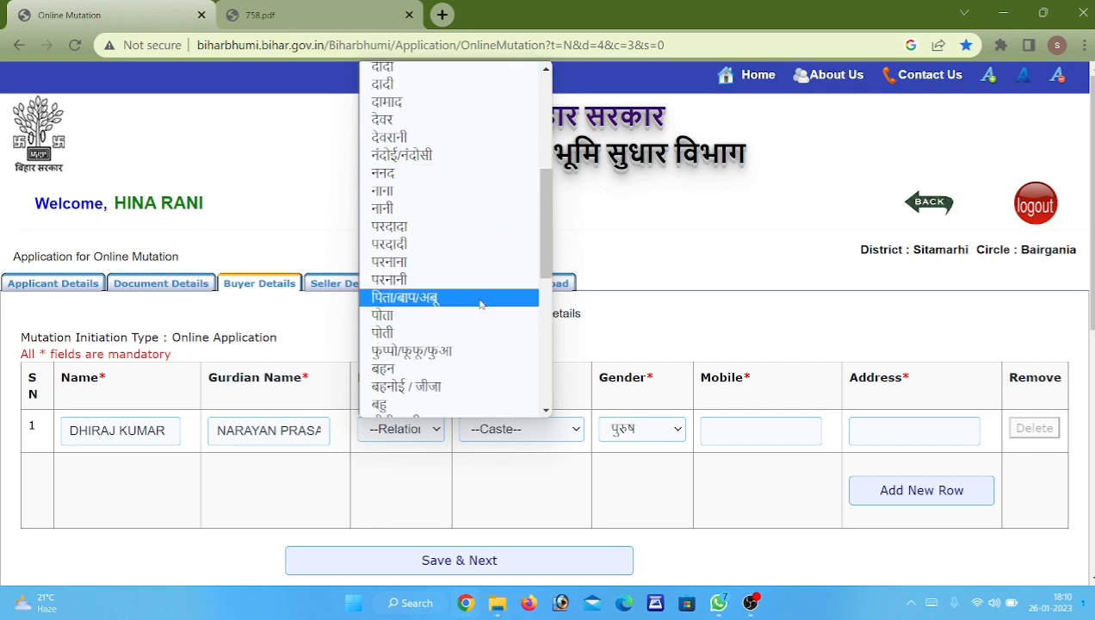
{"action": "left_click", "coordinate": [477, 301]}
{"action": "left_click", "coordinate": [534, 428]}
{"action": "scroll", "coordinate": [530, 258], "scroll_direction": "down", "scroll_amount": 1}
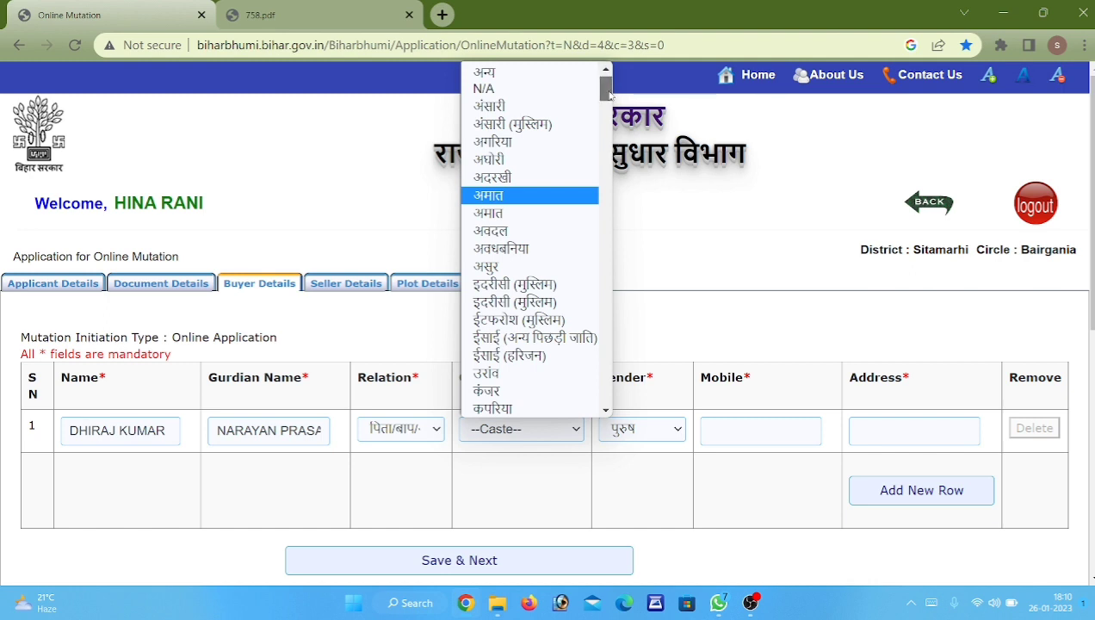
{"action": "left_click", "coordinate": [606, 410]}
{"action": "scroll", "coordinate": [606, 410], "scroll_direction": "down", "scroll_amount": 5}
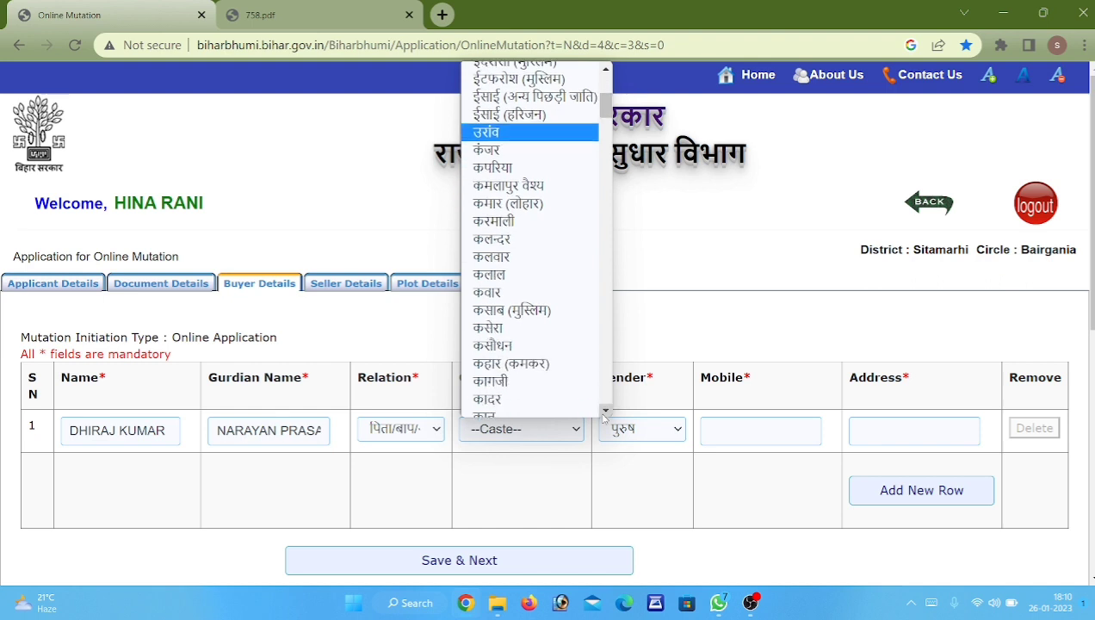
{"action": "left_click", "coordinate": [569, 350]}
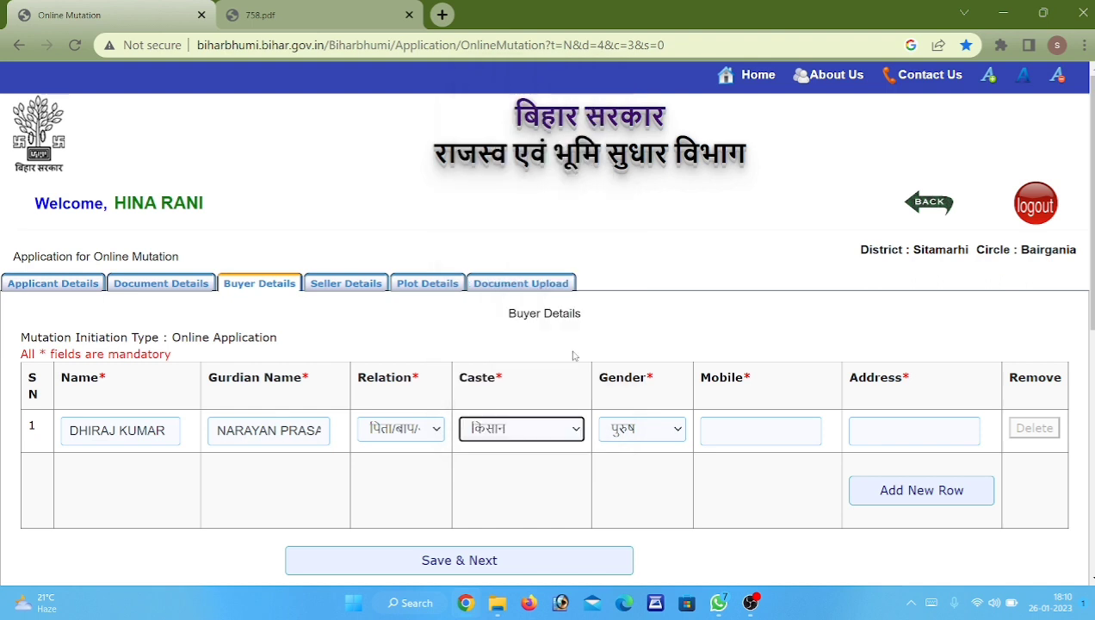
{"action": "left_click", "coordinate": [578, 429]}
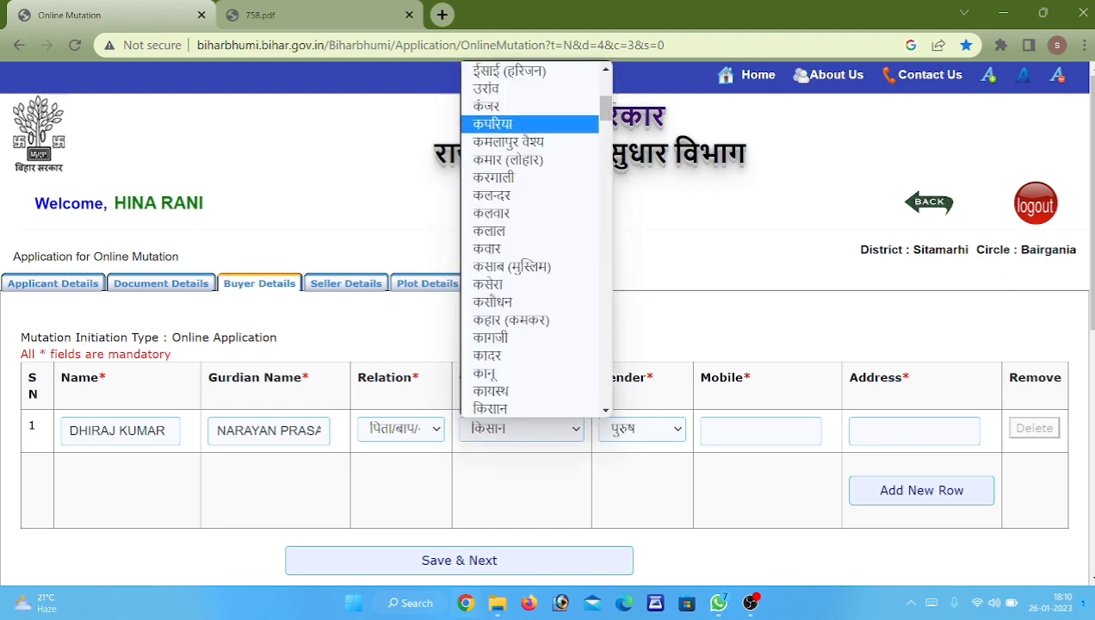
{"action": "scroll", "coordinate": [552, 120], "scroll_direction": "up", "scroll_amount": 6}
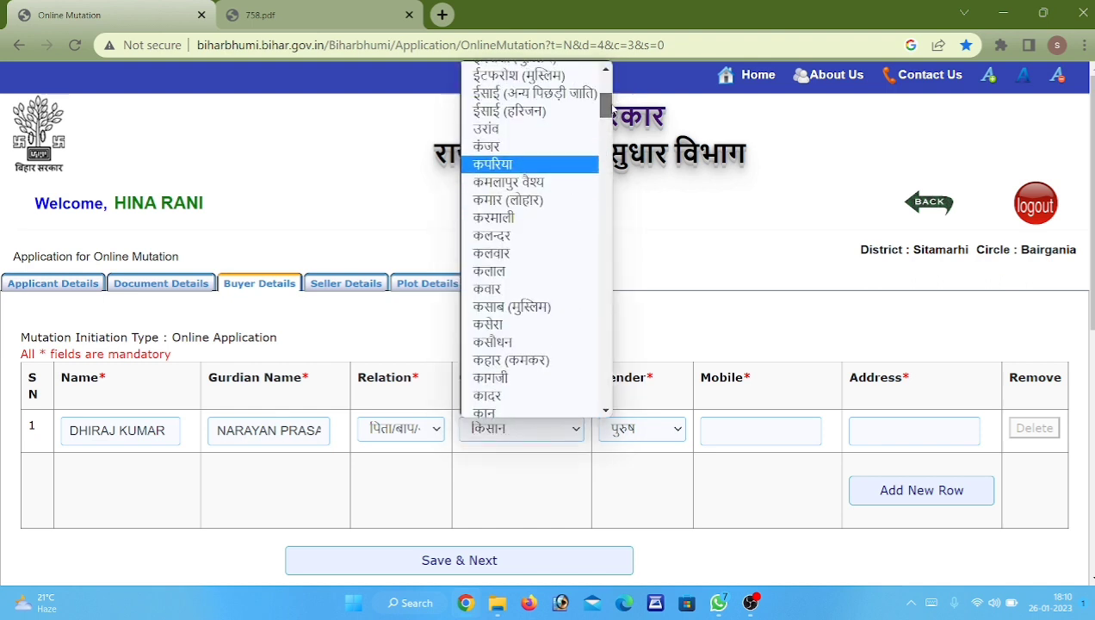
{"action": "left_click", "coordinate": [646, 482]}
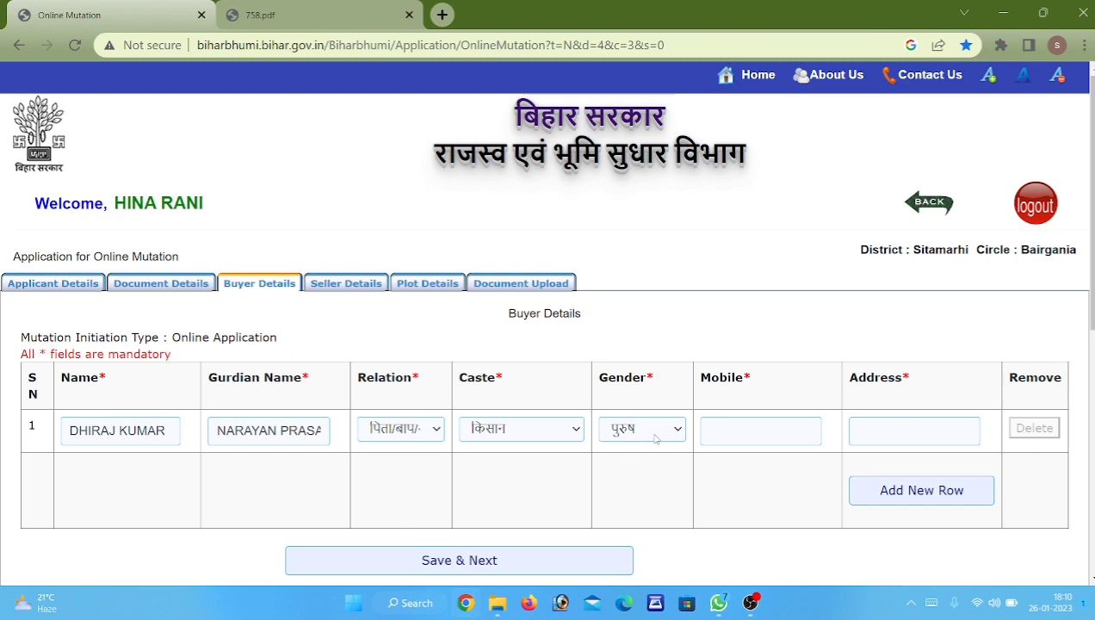
Fill in the buyer's mobile number and address.
{"action": "left_click", "coordinate": [771, 428]}
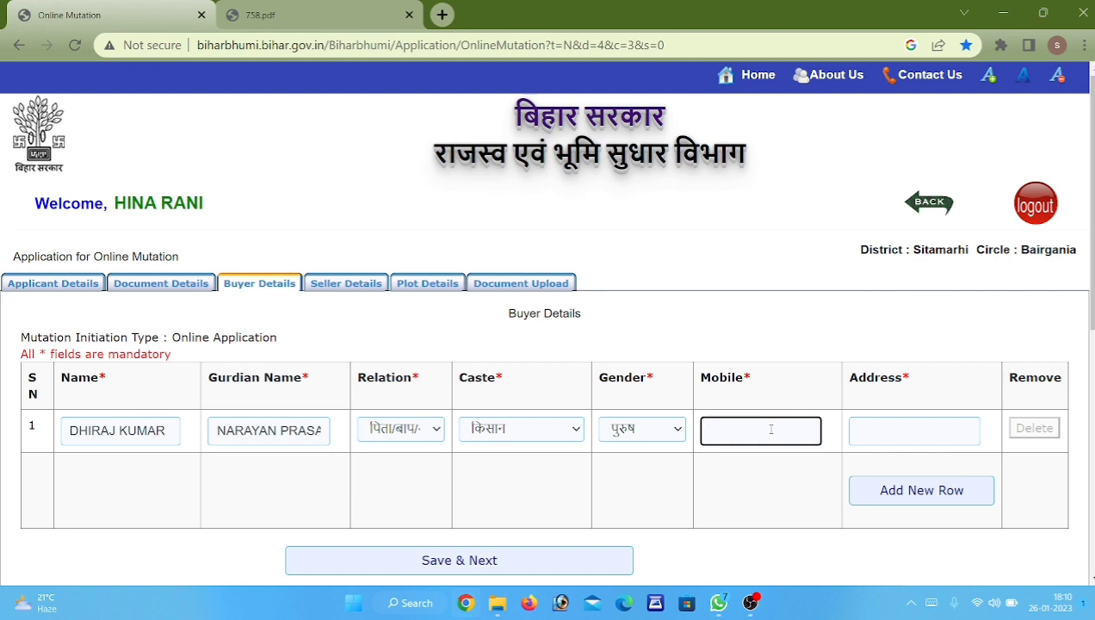
{"action": "key", "text": "Tab"}
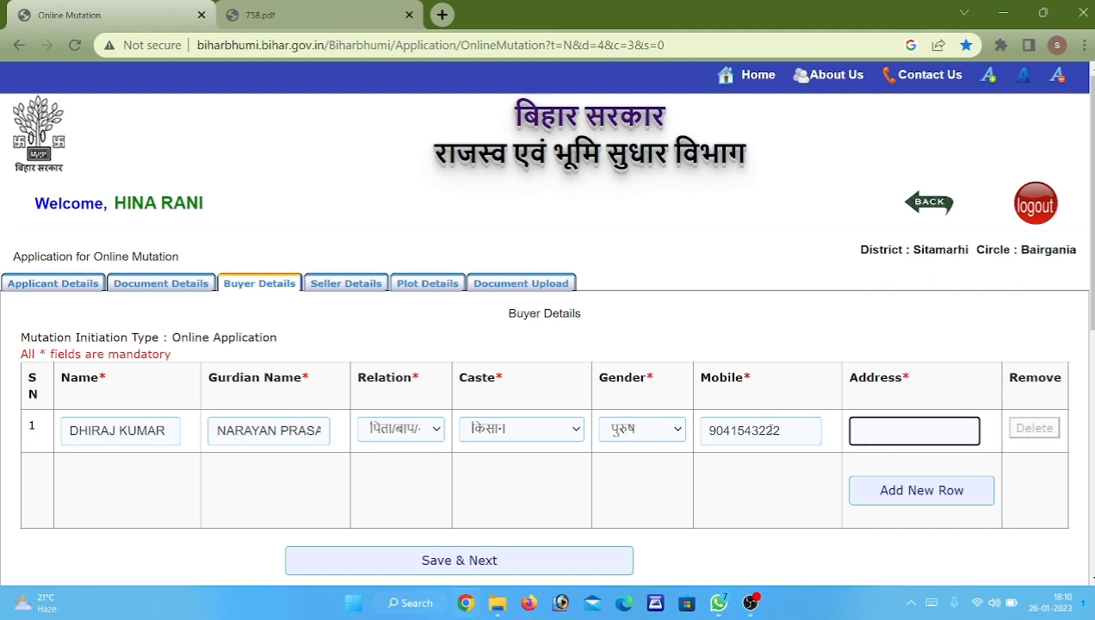
{"action": "type", "text": "BAIRGANIA"}
{"action": "key", "text": "Tab"}
{"action": "key", "text": "Tab"}
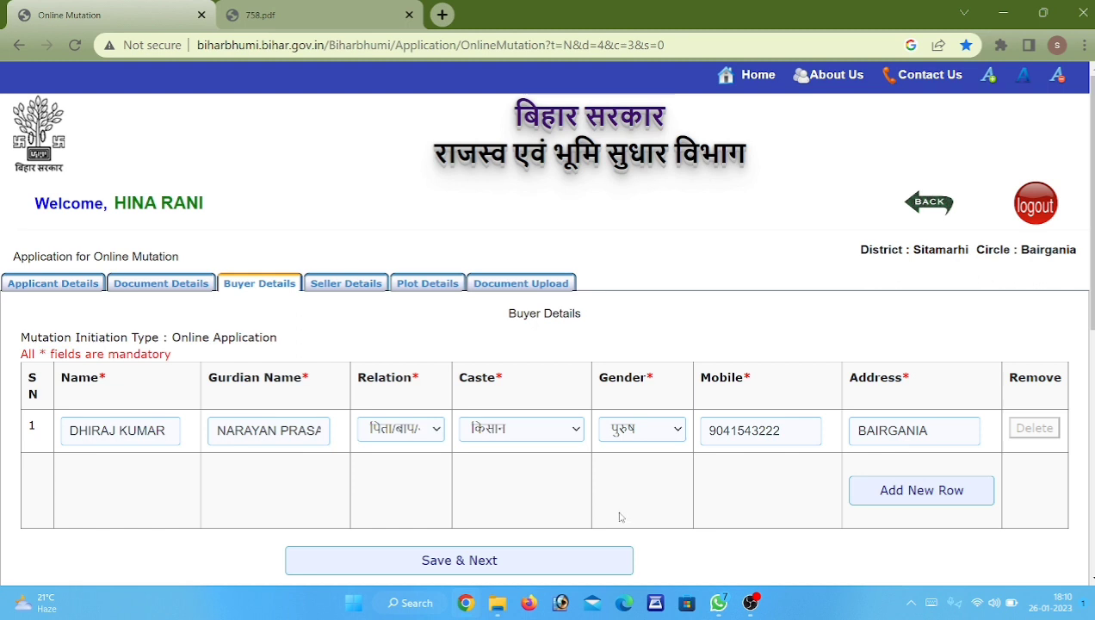
Save the buyer details and consult the 758.pdf sale deed before returning to the form.
{"action": "left_click", "coordinate": [561, 568]}
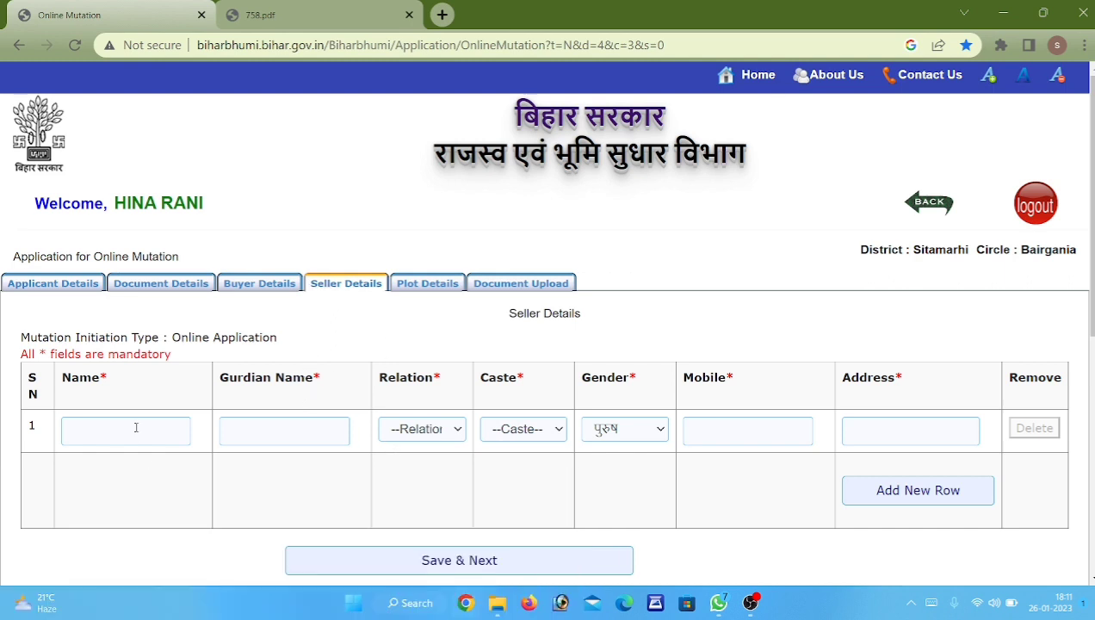
{"action": "left_click", "coordinate": [239, 10]}
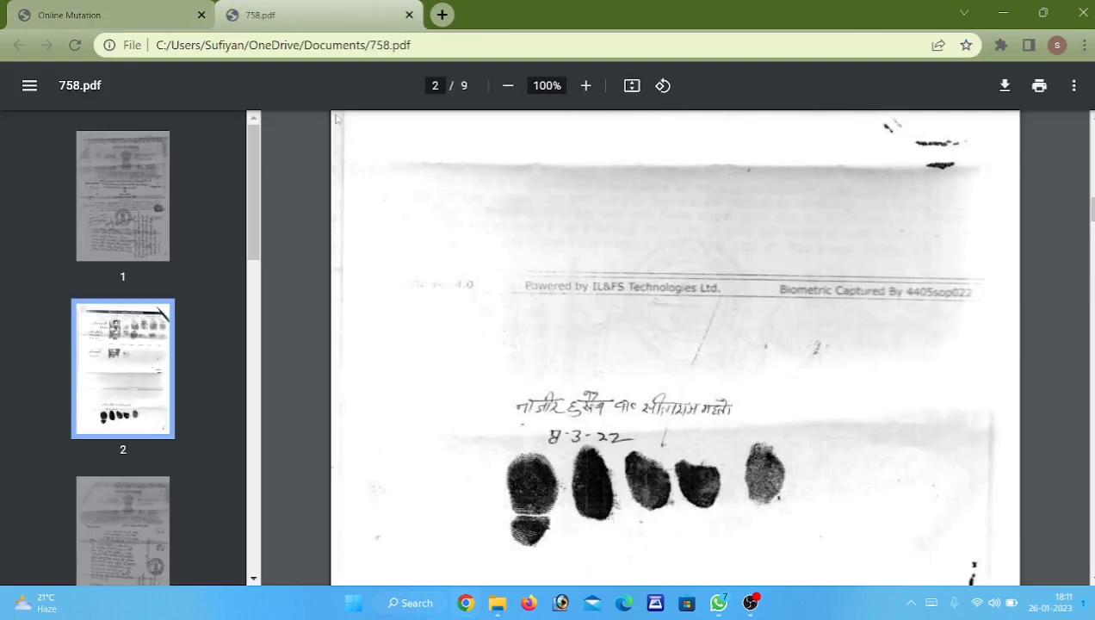
{"action": "scroll", "coordinate": [519, 573], "scroll_direction": "up", "scroll_amount": 10}
{"action": "scroll", "coordinate": [519, 572], "scroll_direction": "up", "scroll_amount": 2}
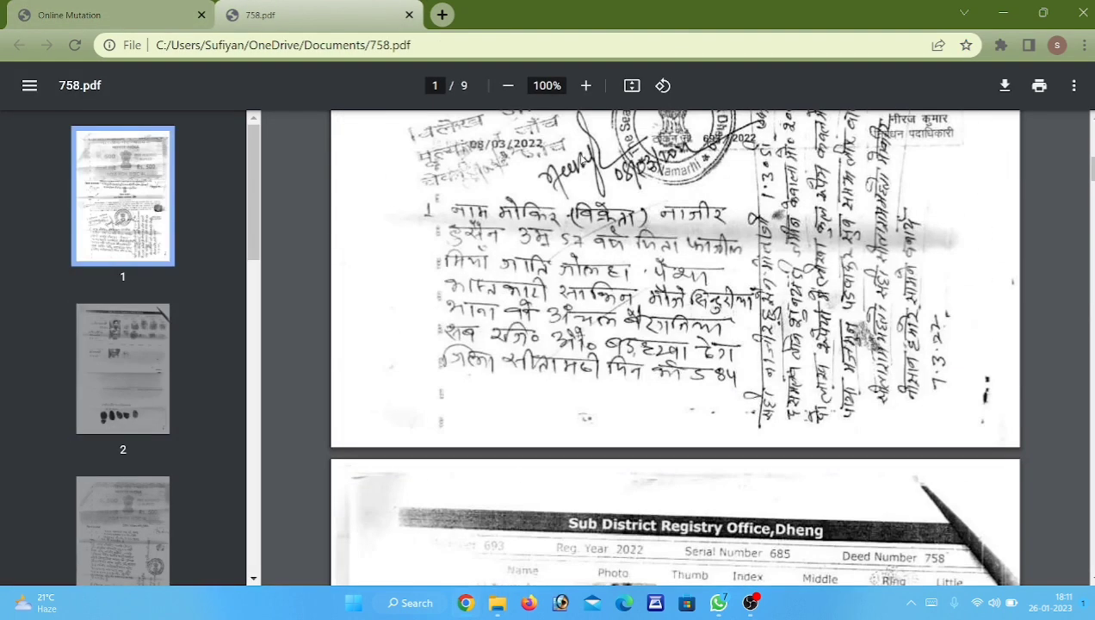
{"action": "left_click", "coordinate": [63, 6]}
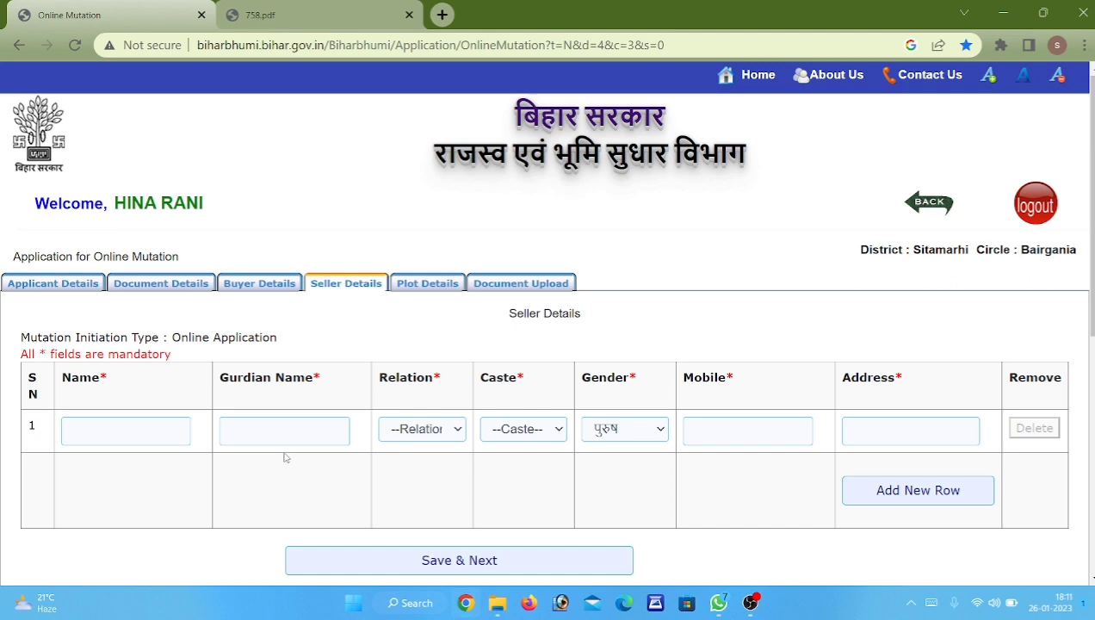
Enter the seller's name and the guardian's name.
{"action": "left_click", "coordinate": [145, 423]}
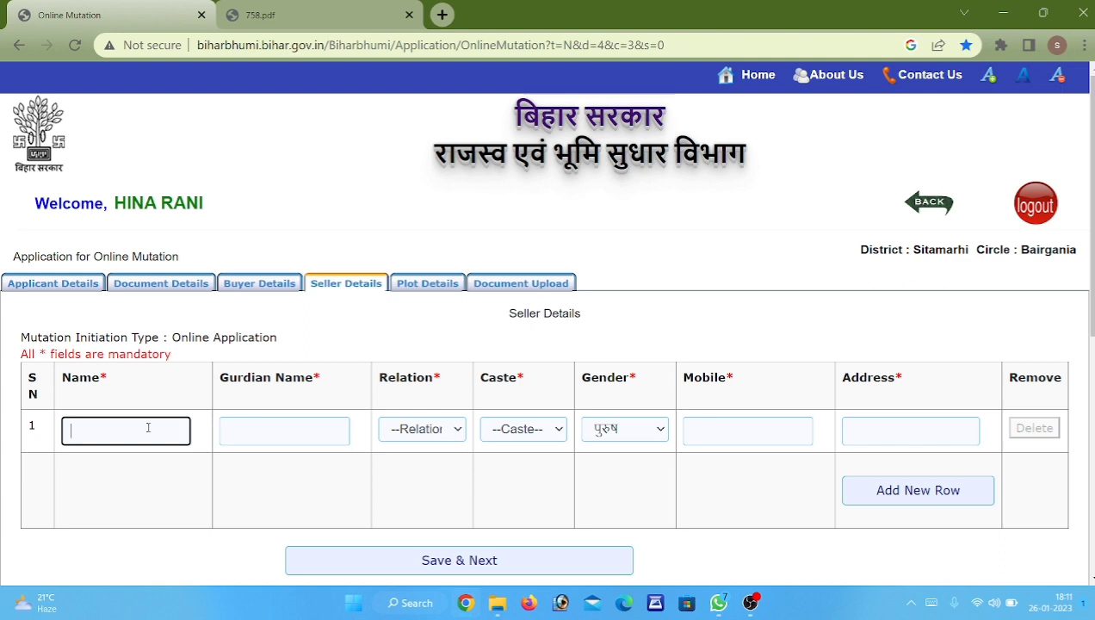
{"action": "key", "text": "Tab"}
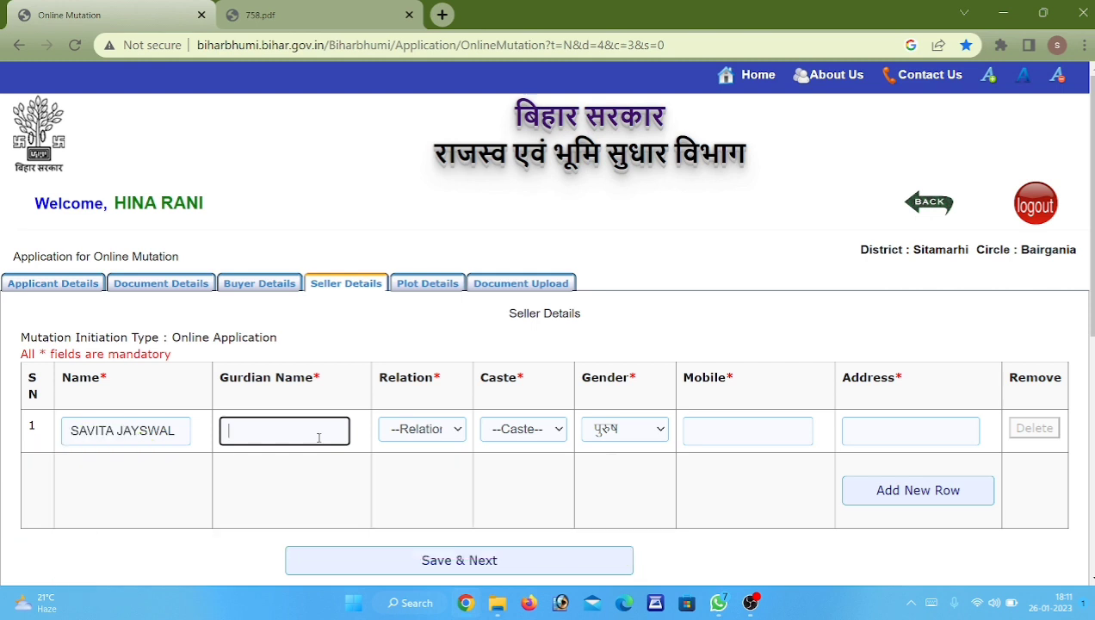
{"action": "key", "text": "Tab"}
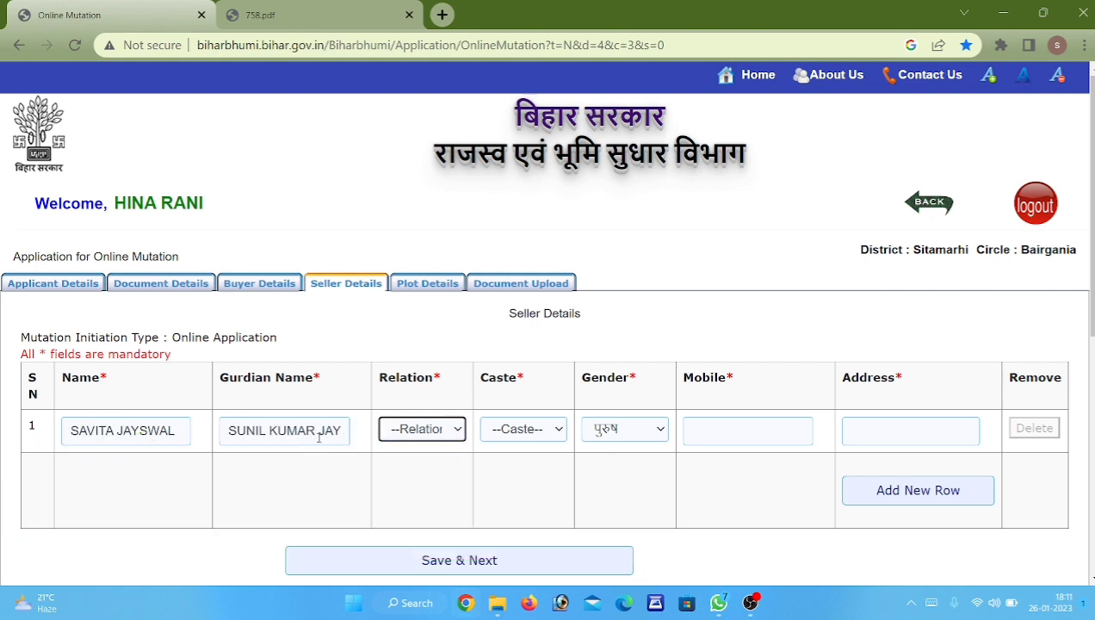
Set the seller's relation to सौहर / पति, caste to अन्य and gender to महिला.
{"action": "left_click", "coordinate": [396, 429]}
{"action": "scroll", "coordinate": [511, 328], "scroll_direction": "down", "scroll_amount": 1}
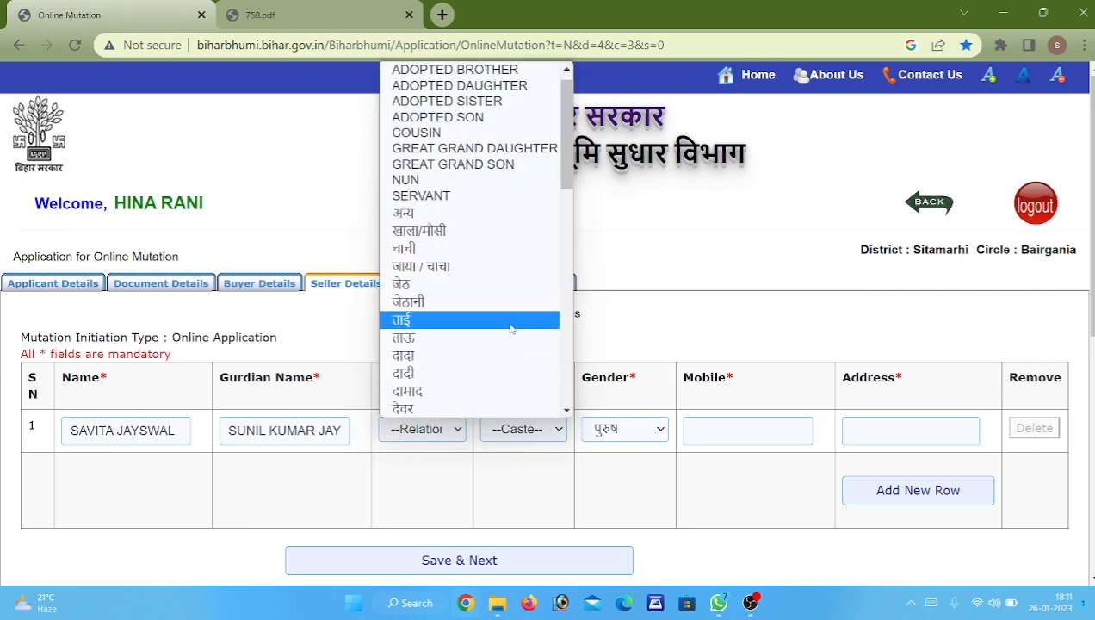
{"action": "scroll", "coordinate": [510, 328], "scroll_direction": "down", "scroll_amount": 8}
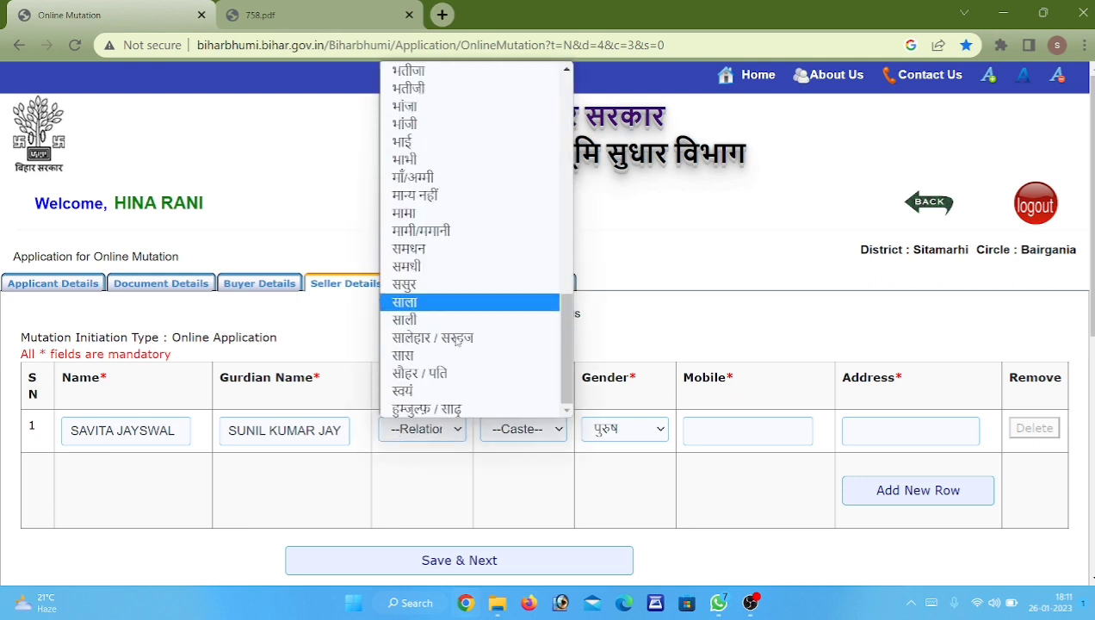
{"action": "left_click", "coordinate": [464, 372]}
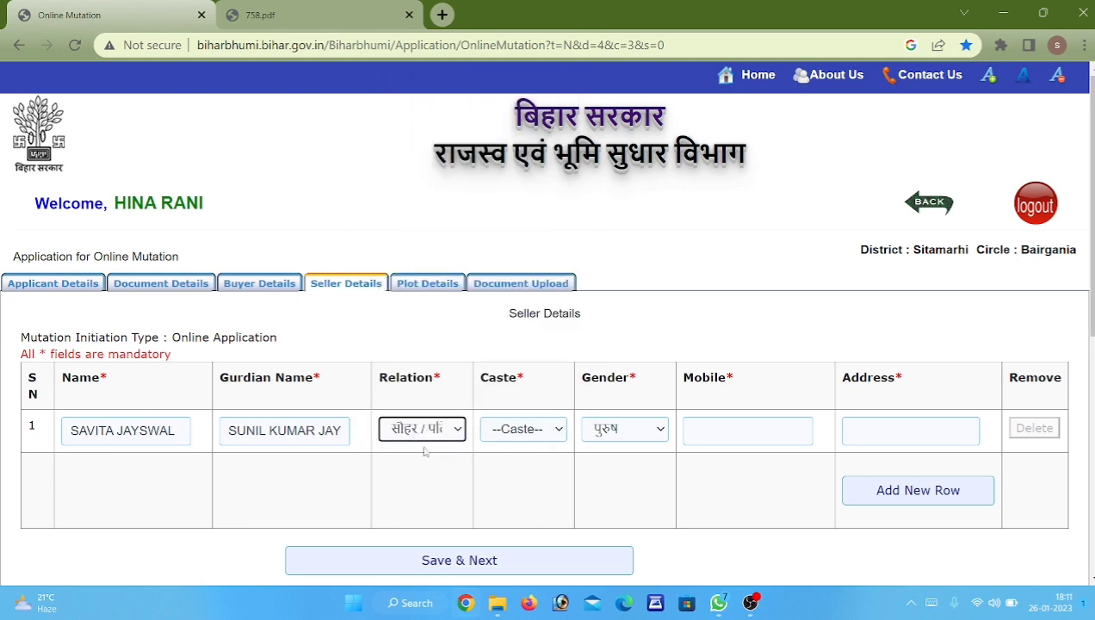
{"action": "left_click", "coordinate": [527, 429]}
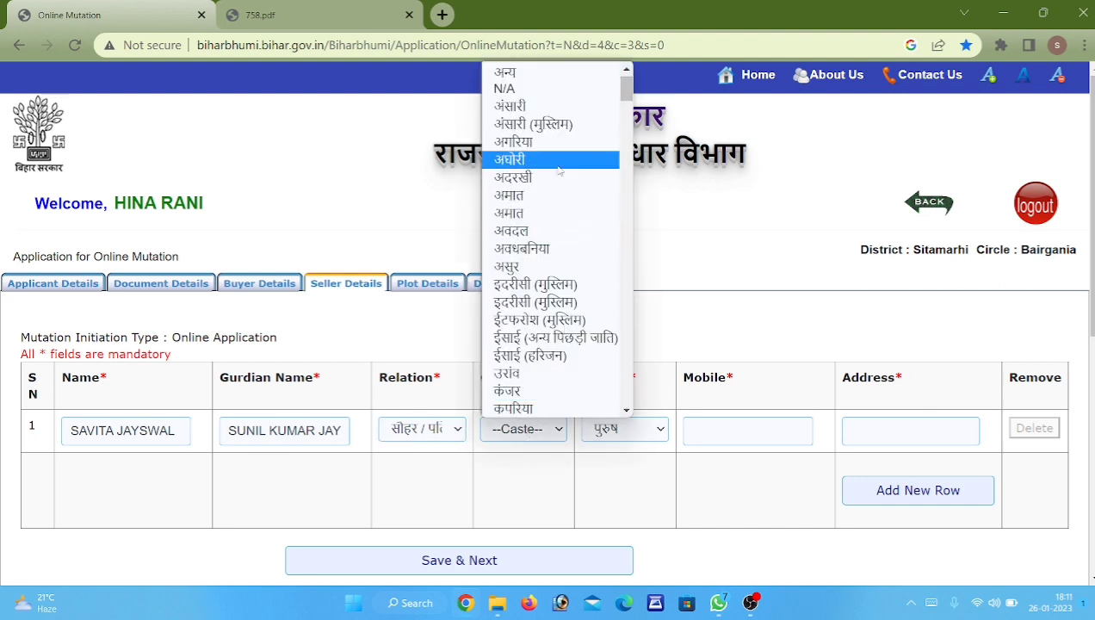
{"action": "left_click", "coordinate": [538, 85]}
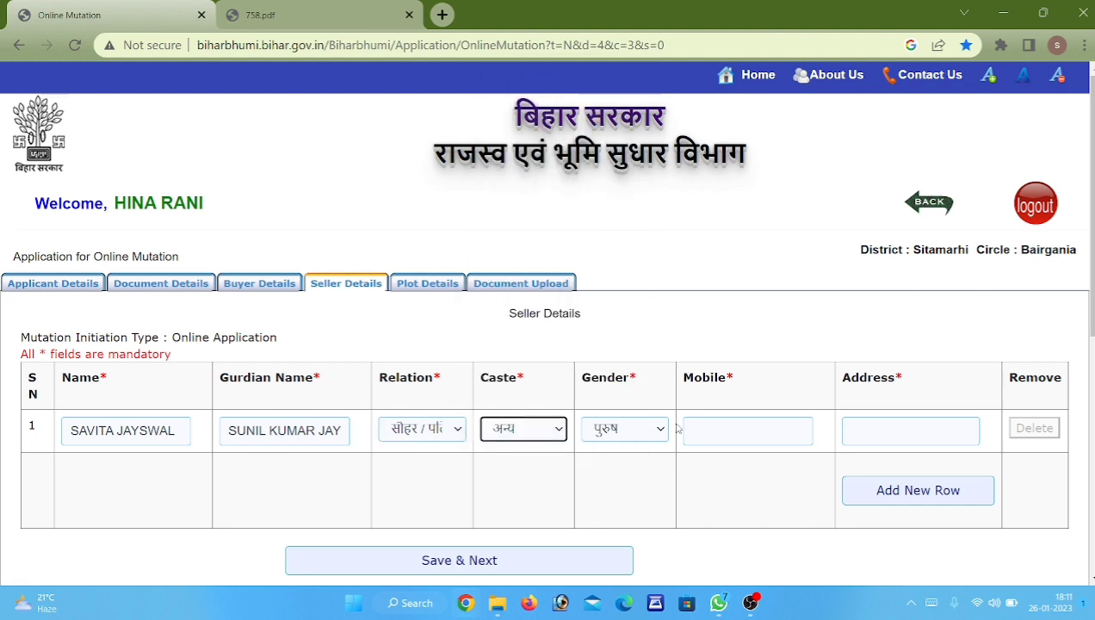
{"action": "left_click", "coordinate": [646, 429]}
{"action": "left_click", "coordinate": [631, 470]}
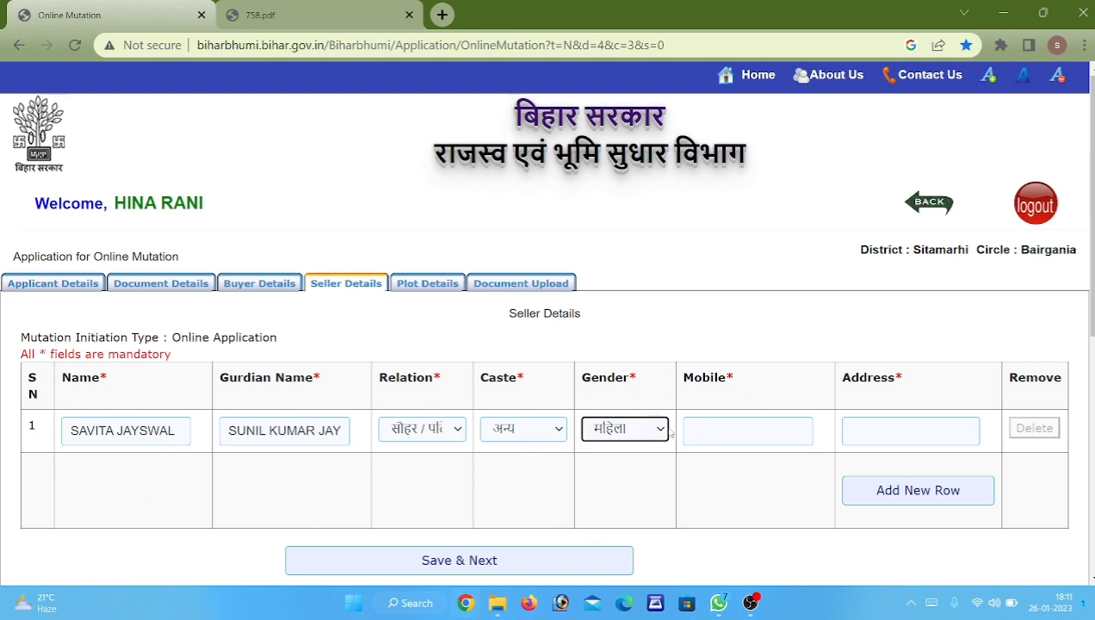
Fill in the seller's mobile number and address.
{"action": "left_click", "coordinate": [752, 438]}
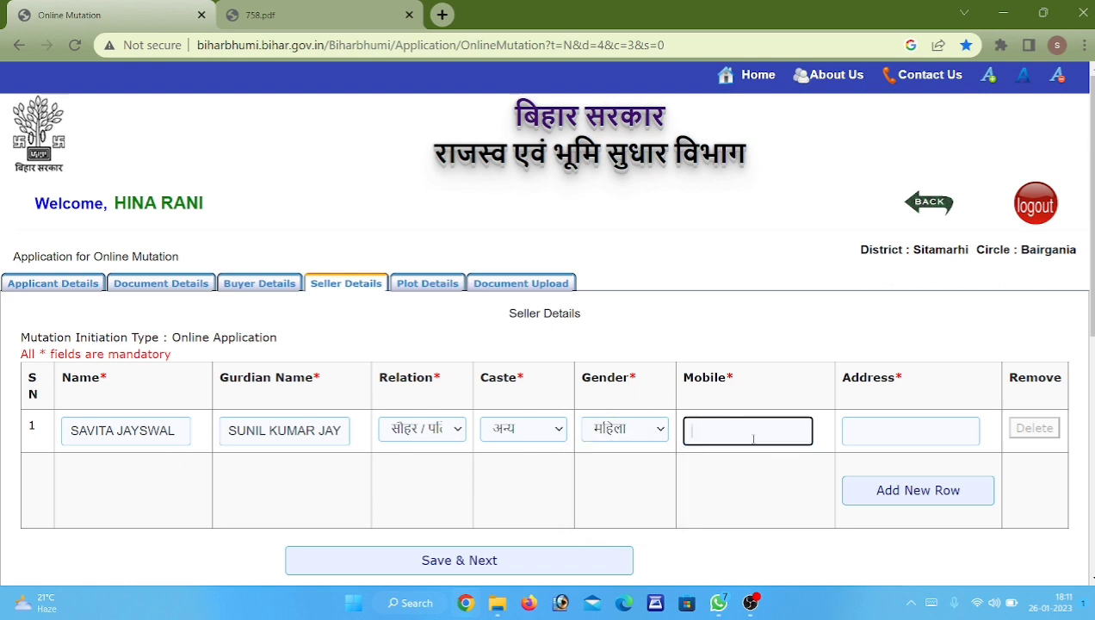
{"action": "left_click", "coordinate": [899, 431]}
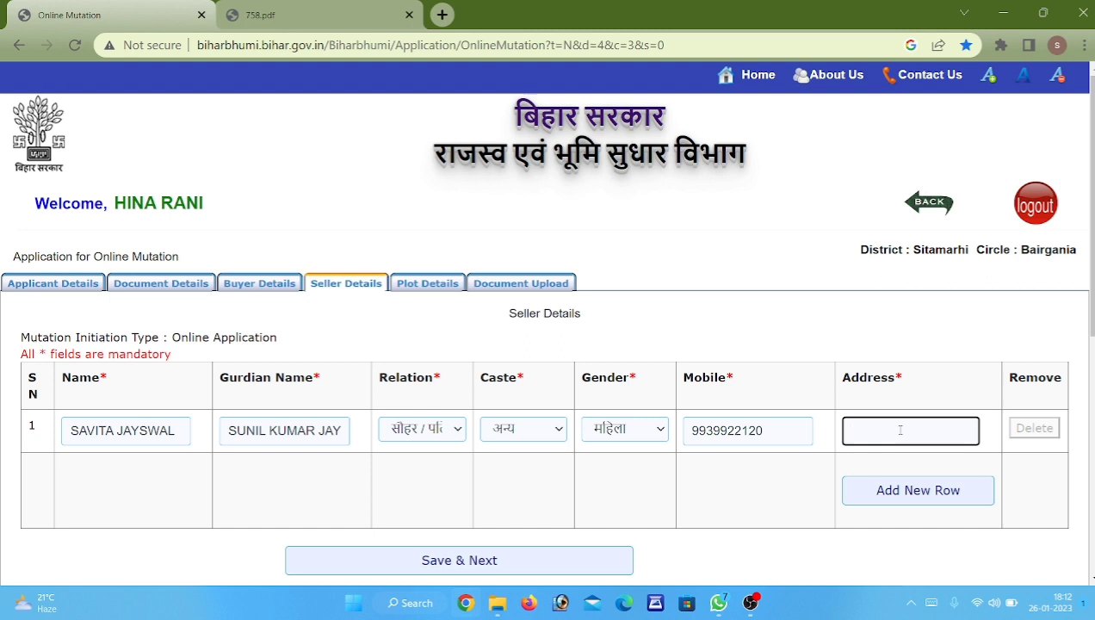
{"action": "type", "text": "ASHOG BAIRGAN"}
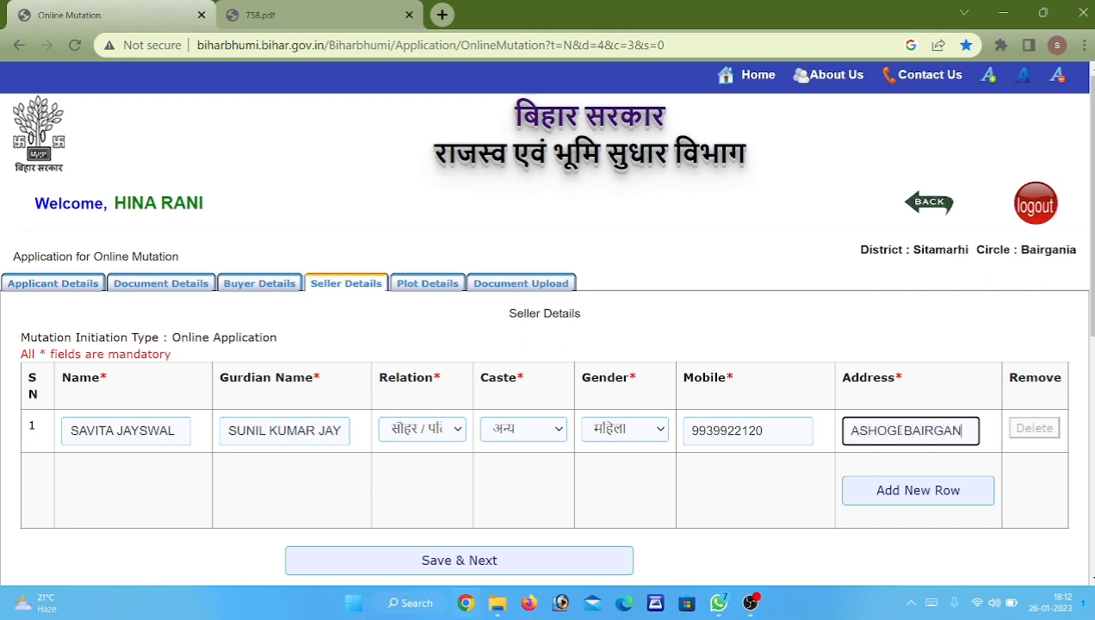
{"action": "type", "text": "IA"}
{"action": "key", "text": "Tab"}
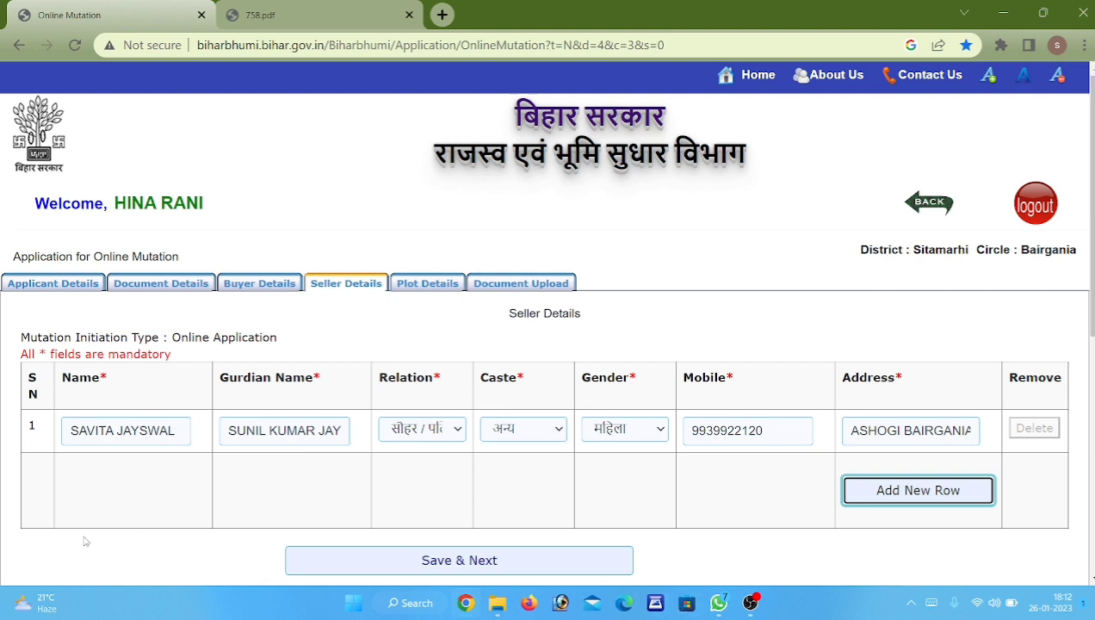
Save the seller details to reach Plot Details, then view the 758.pdf sale deed.
{"action": "left_click", "coordinate": [419, 561]}
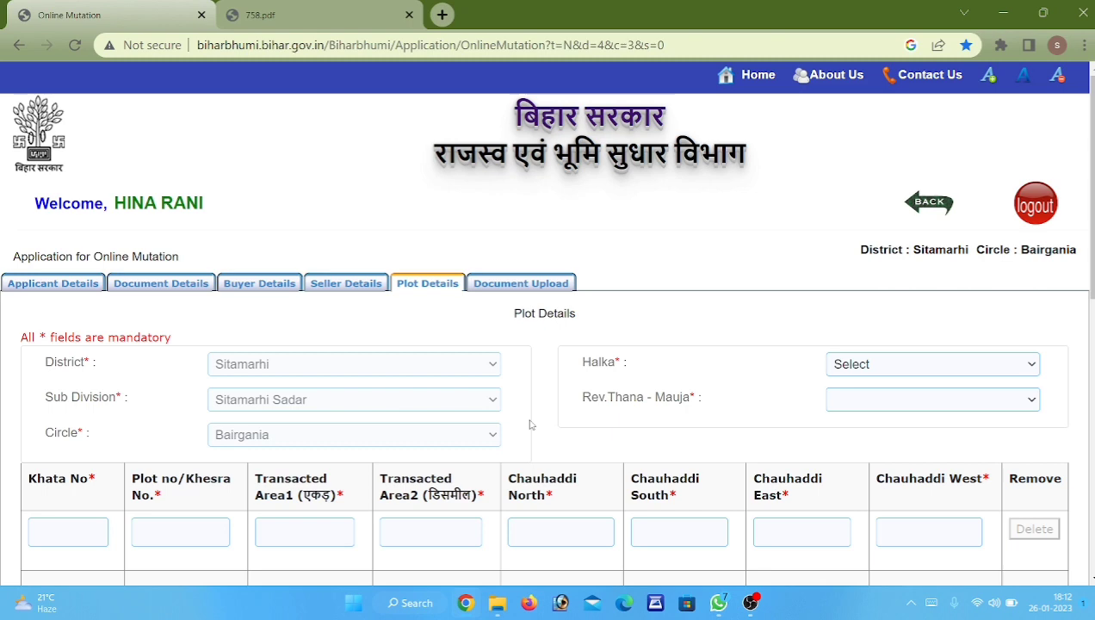
{"action": "left_click", "coordinate": [291, 5]}
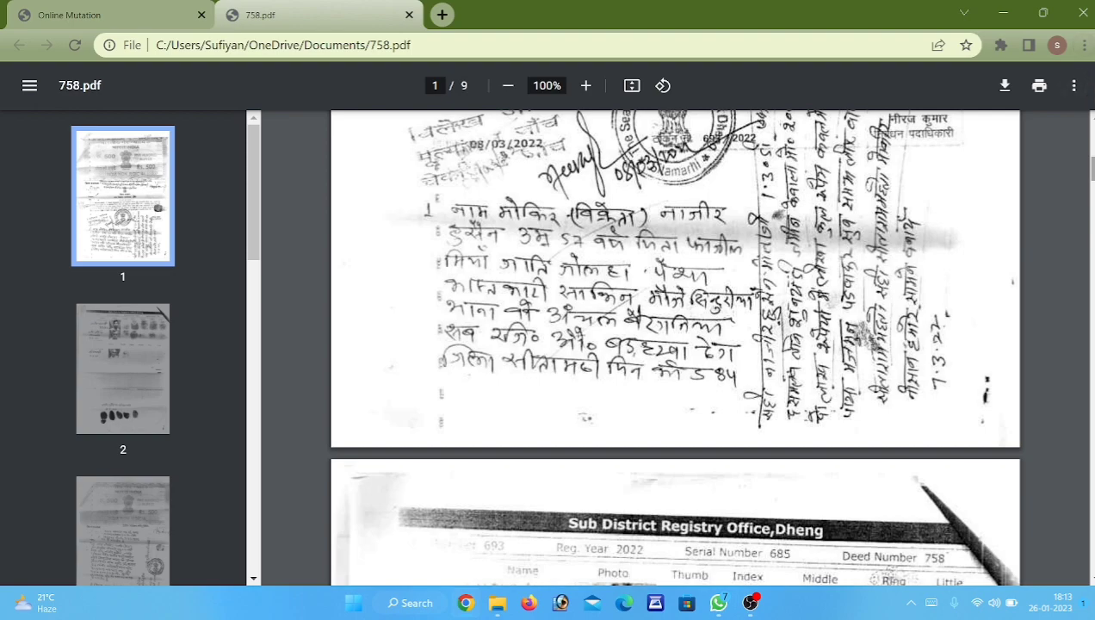
Read the plot details on deed pages 4–5 (khata 410, khesra 1103, 0.70 decimal).
{"action": "left_click_drag", "start_coordinate": [1091, 169], "coordinate": [1092, 308]}
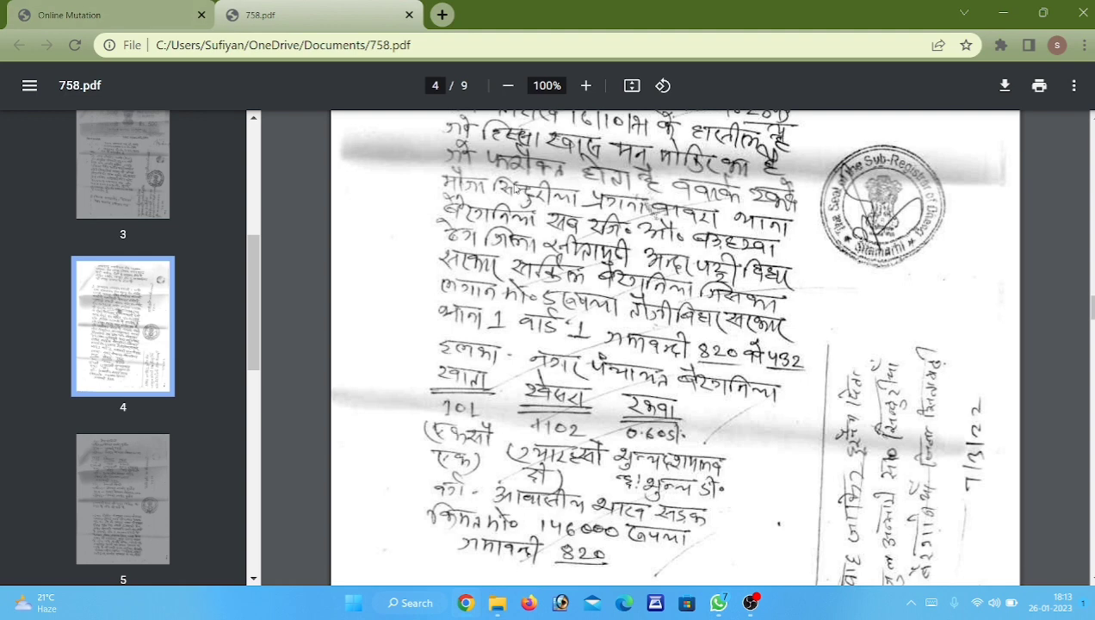
{"action": "scroll", "coordinate": [512, 184], "scroll_direction": "up", "scroll_amount": 3}
{"action": "scroll", "coordinate": [578, 253], "scroll_direction": "up", "scroll_amount": 5}
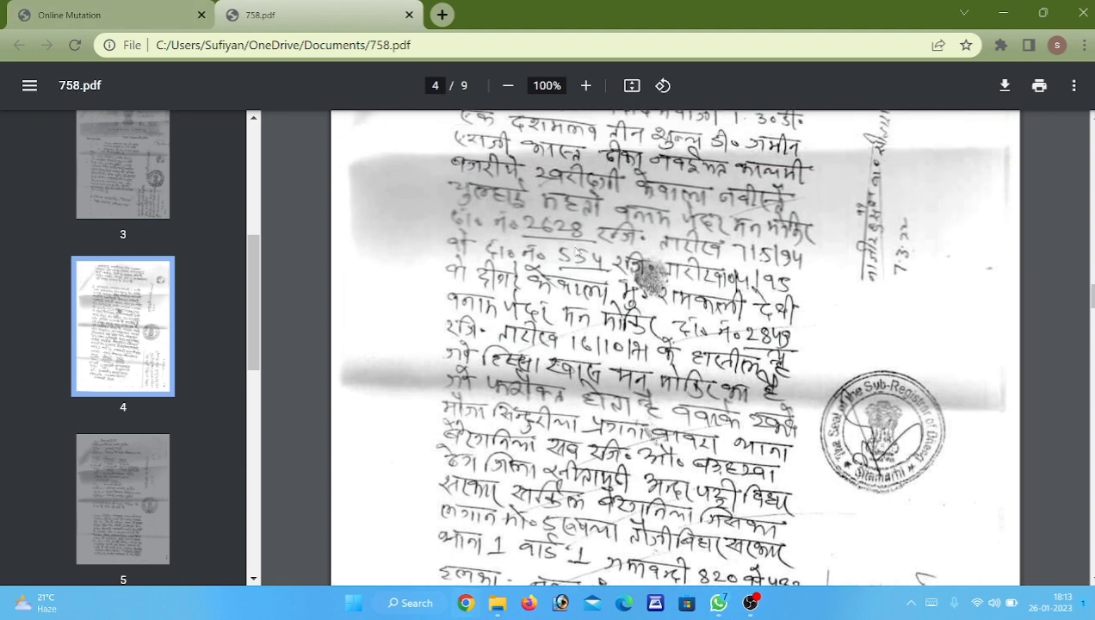
{"action": "scroll", "coordinate": [567, 333], "scroll_direction": "down", "scroll_amount": 3}
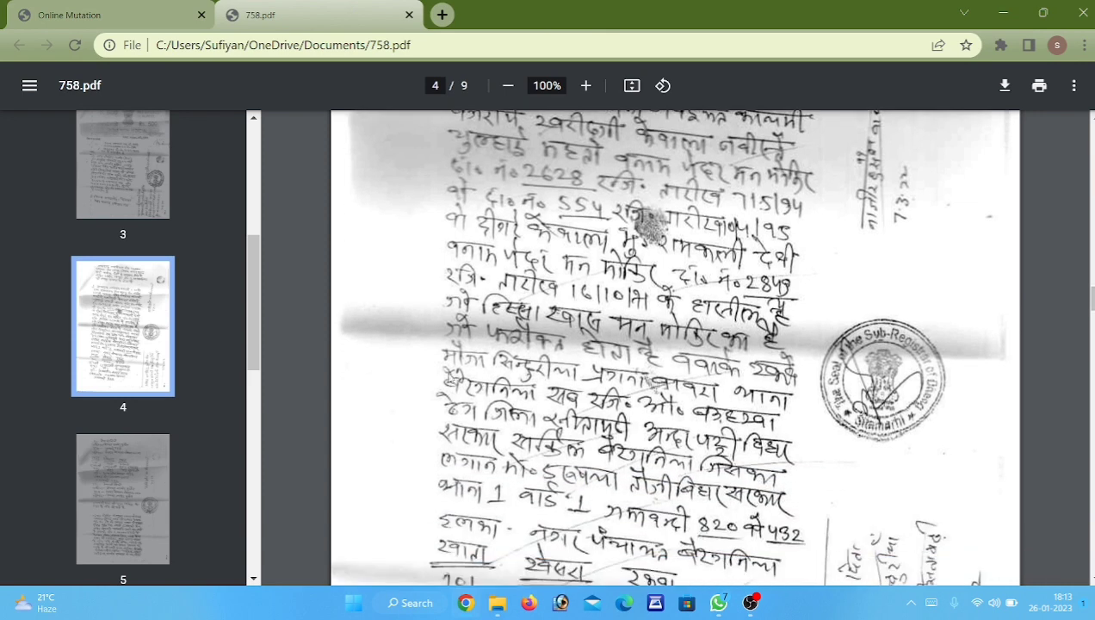
{"action": "scroll", "coordinate": [662, 428], "scroll_direction": "down", "scroll_amount": 1}
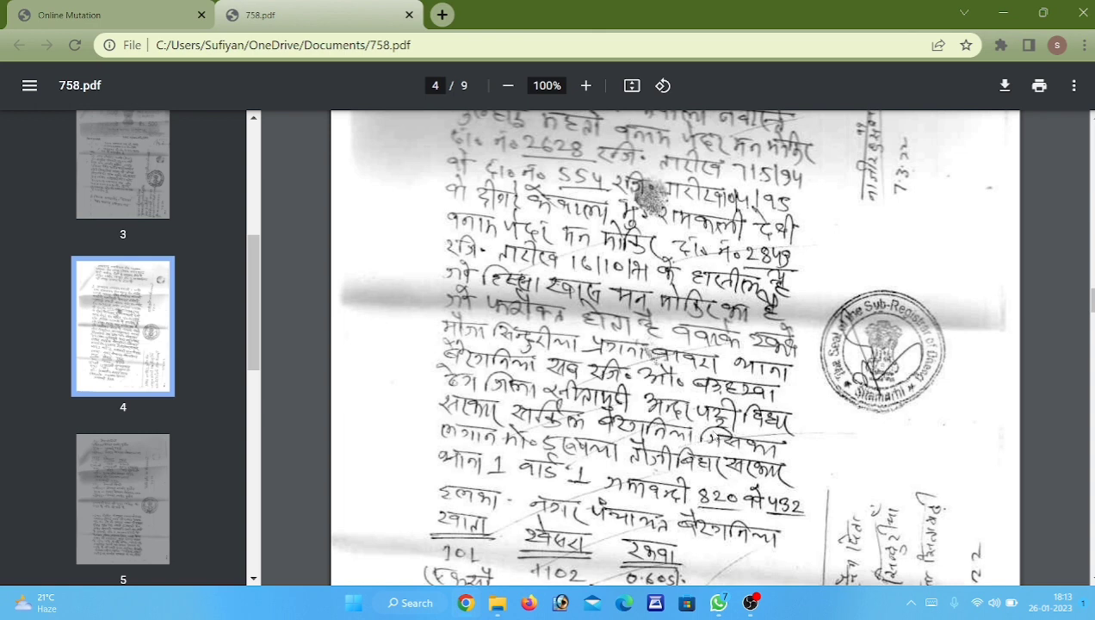
{"action": "scroll", "coordinate": [663, 441], "scroll_direction": "down", "scroll_amount": 1}
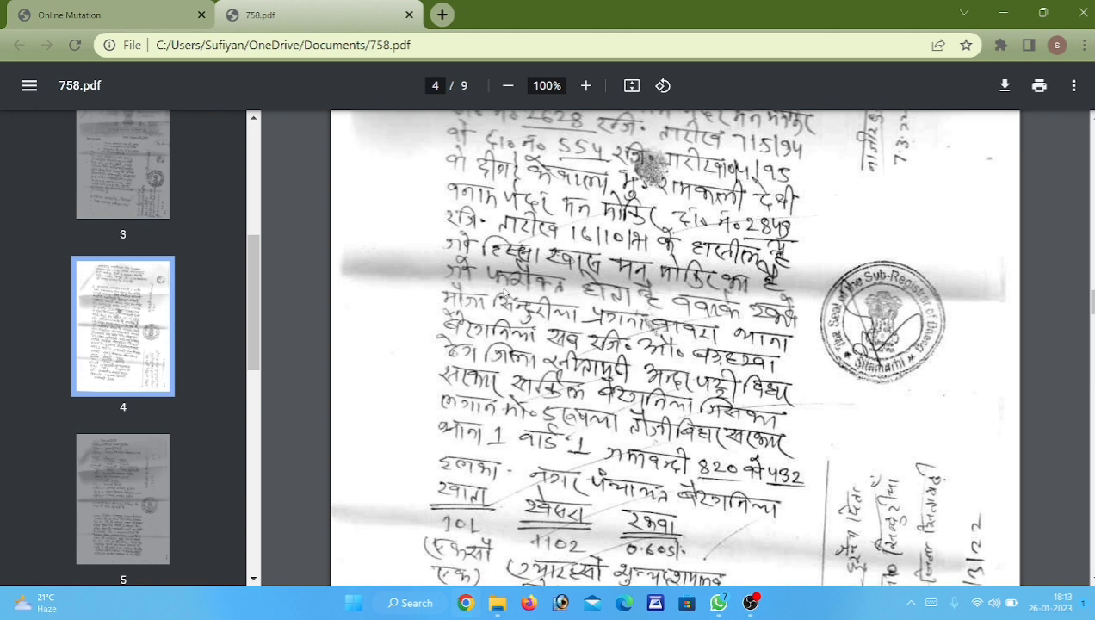
{"action": "scroll", "coordinate": [569, 304], "scroll_direction": "down", "scroll_amount": 3}
{"action": "scroll", "coordinate": [624, 327], "scroll_direction": "down", "scroll_amount": 1}
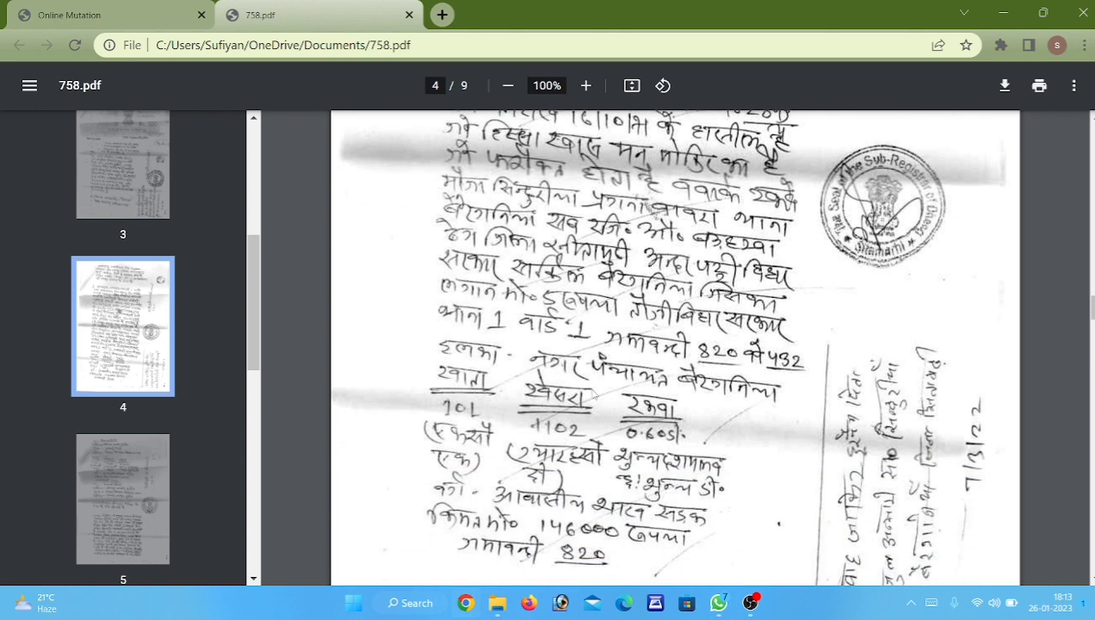
{"action": "scroll", "coordinate": [517, 344], "scroll_direction": "down", "scroll_amount": 2}
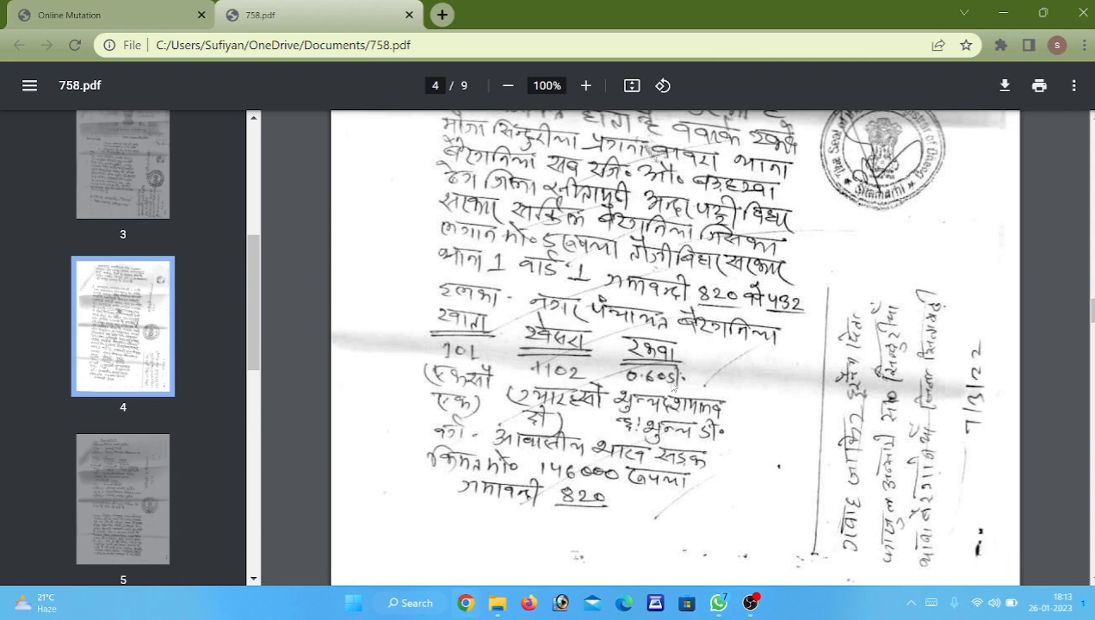
{"action": "scroll", "coordinate": [674, 389], "scroll_direction": "down", "scroll_amount": 8}
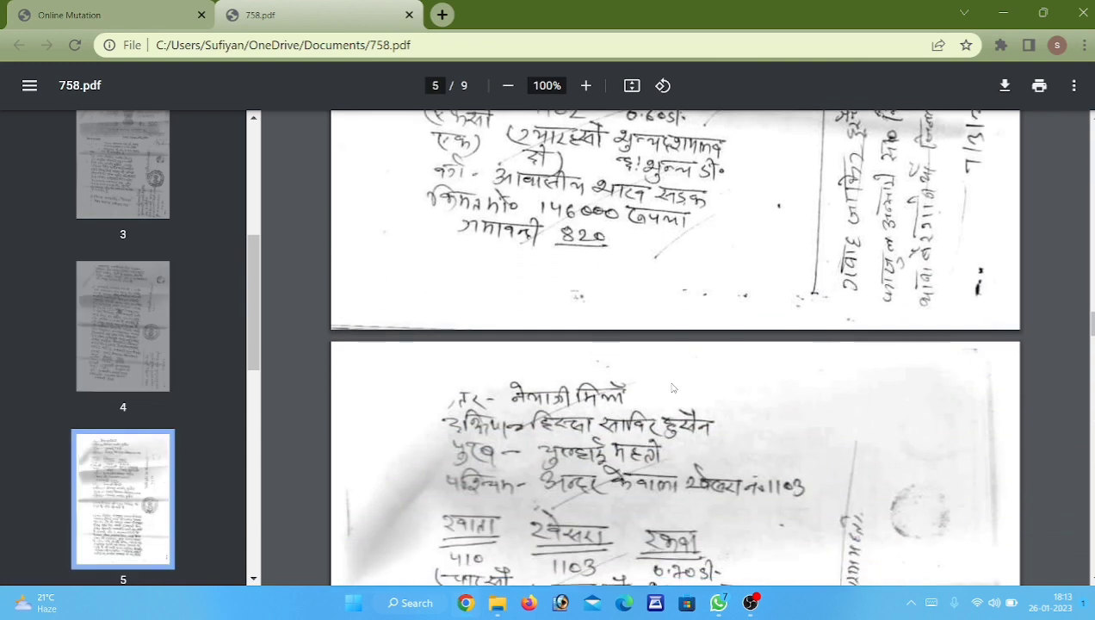
{"action": "scroll", "coordinate": [609, 414], "scroll_direction": "down", "scroll_amount": 2}
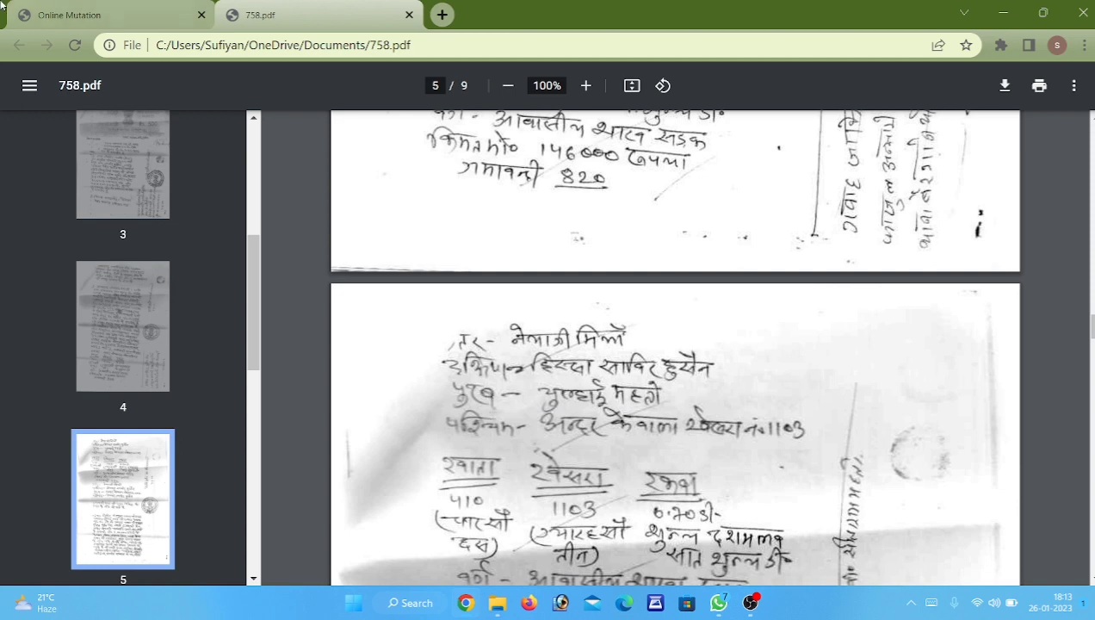
{"action": "left_click", "coordinate": [63, 10]}
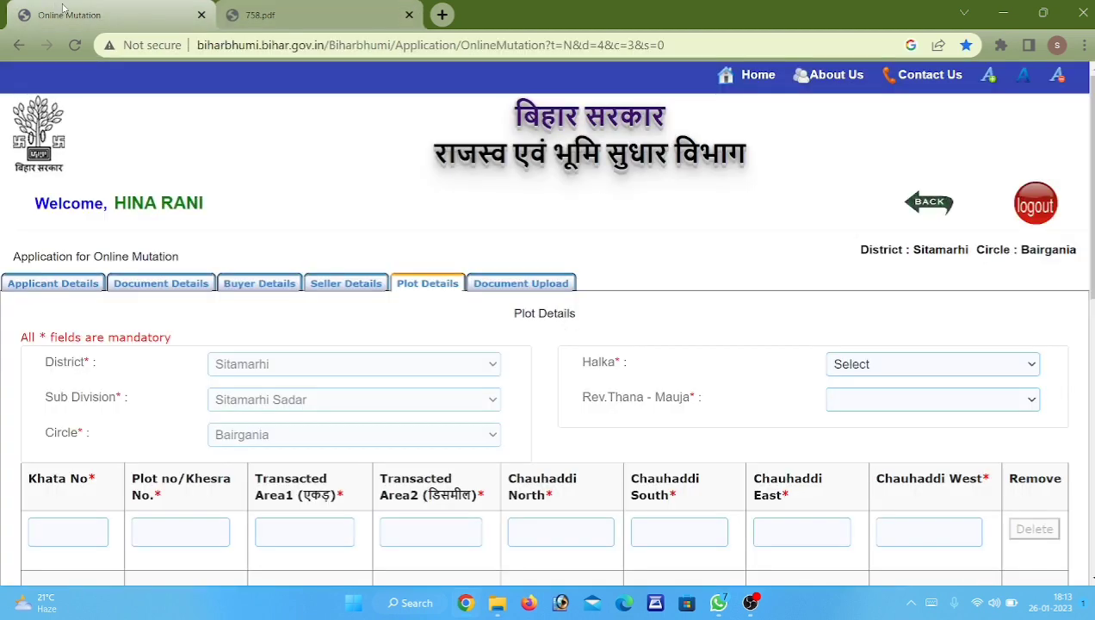
{"action": "left_click", "coordinate": [995, 364]}
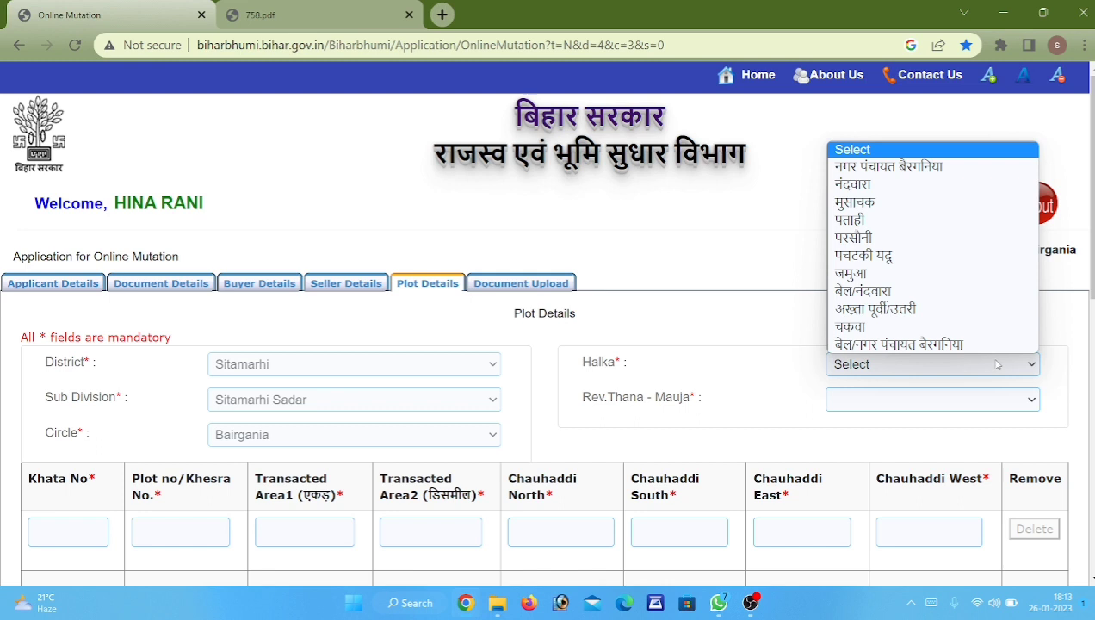
{"action": "left_click", "coordinate": [979, 346]}
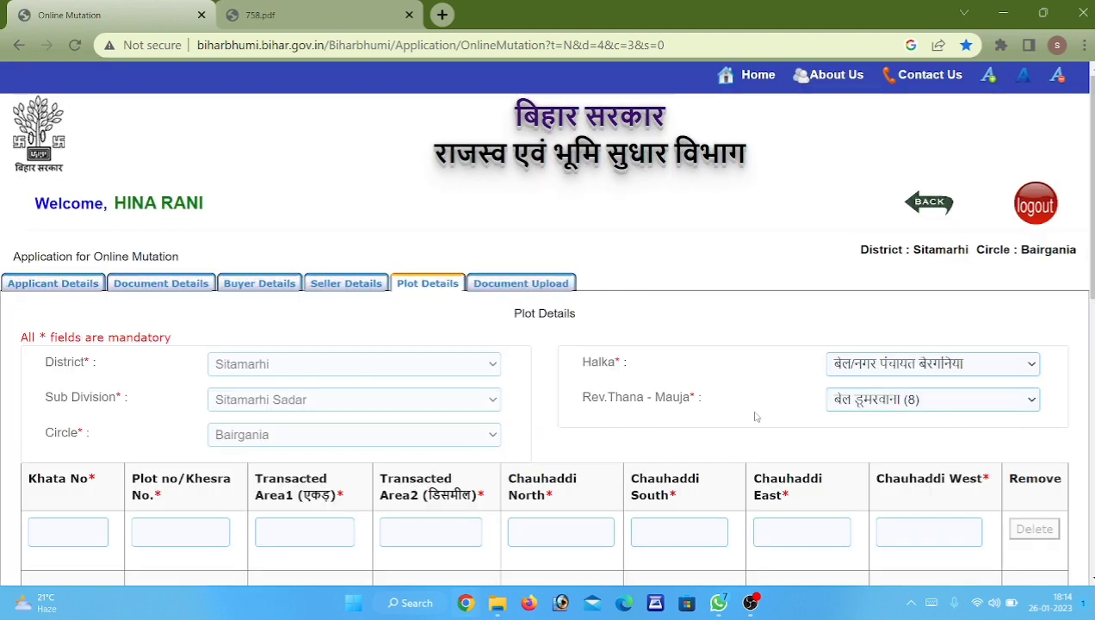
{"action": "left_click", "coordinate": [93, 528]}
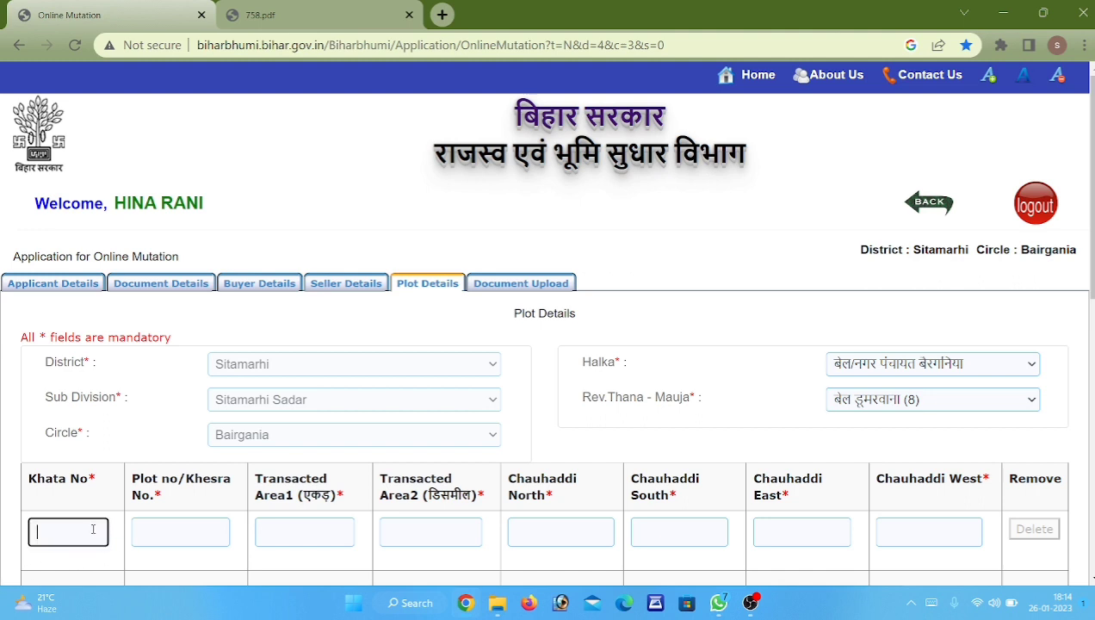
{"action": "type", "text": "578"}
{"action": "key", "text": "Tab"}
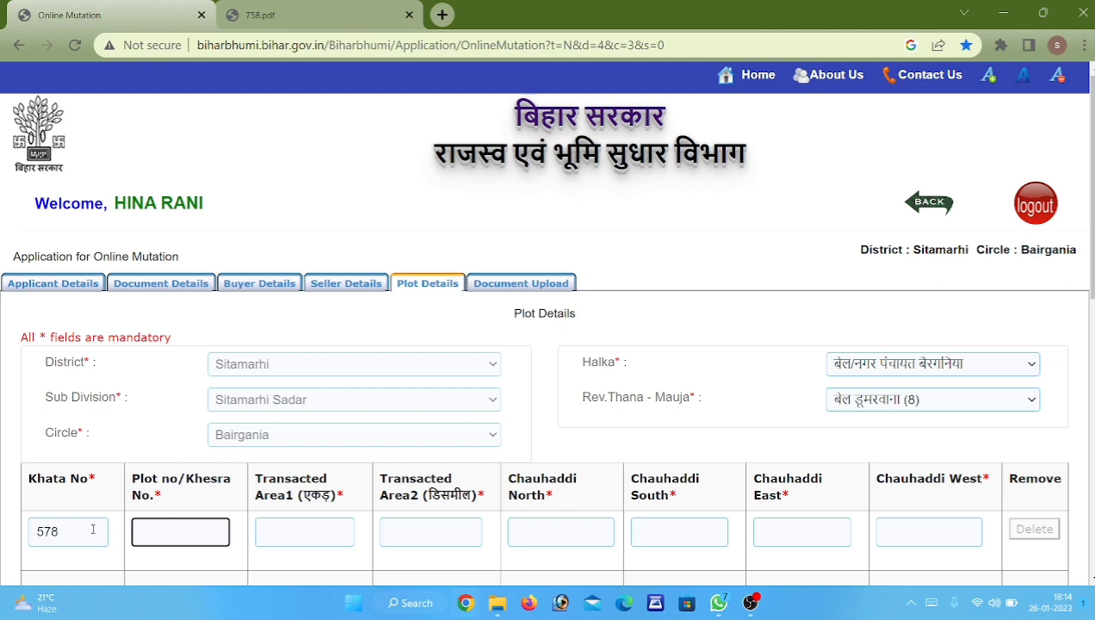
{"action": "type", "text": "939"}
{"action": "key", "text": "Tab"}
{"action": "type", "text": "0"}
{"action": "key", "text": "Tab"}
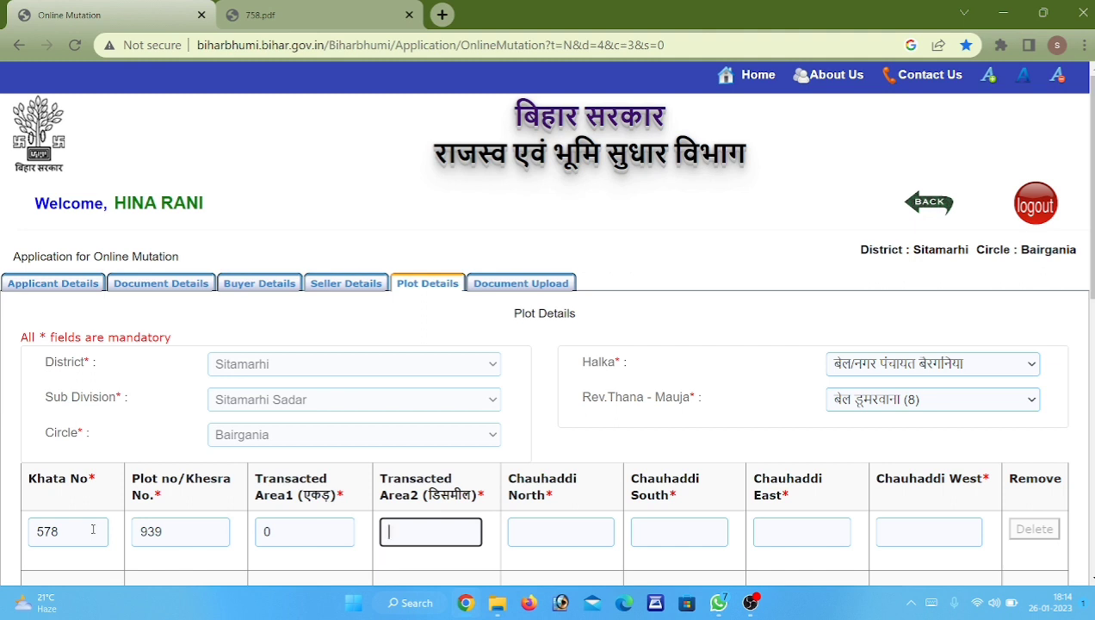
{"action": "type", "text": "0.5"}
{"action": "left_click_drag", "start_coordinate": [403, 531], "coordinate": [382, 520]}
Fill row one's north, south and east boundaries and set the west boundary to RASTA.
{"action": "left_click", "coordinate": [570, 528]}
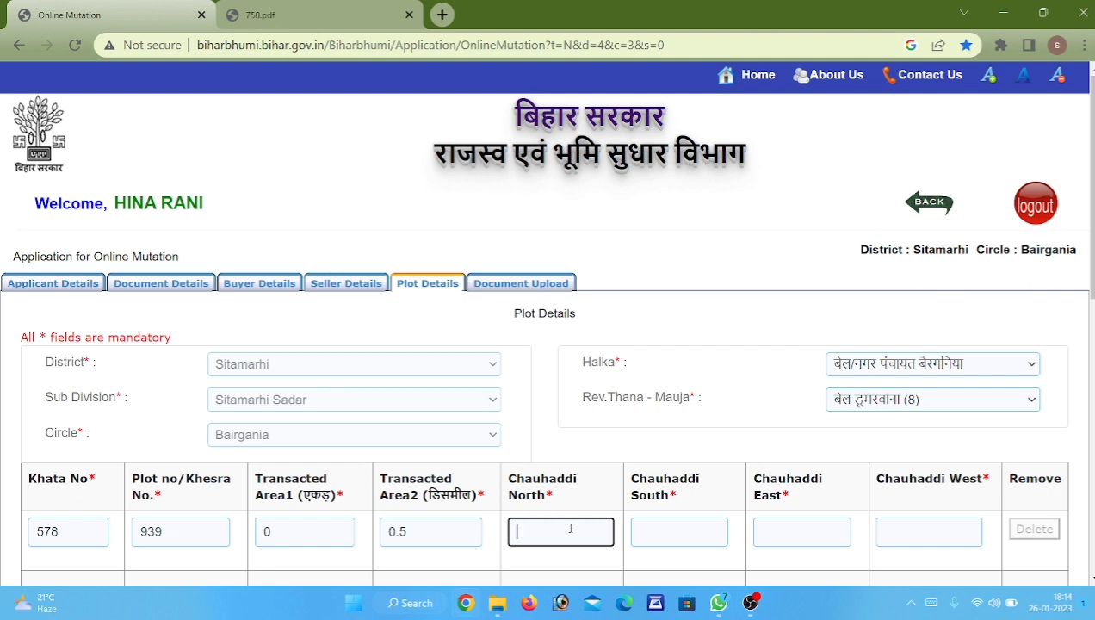
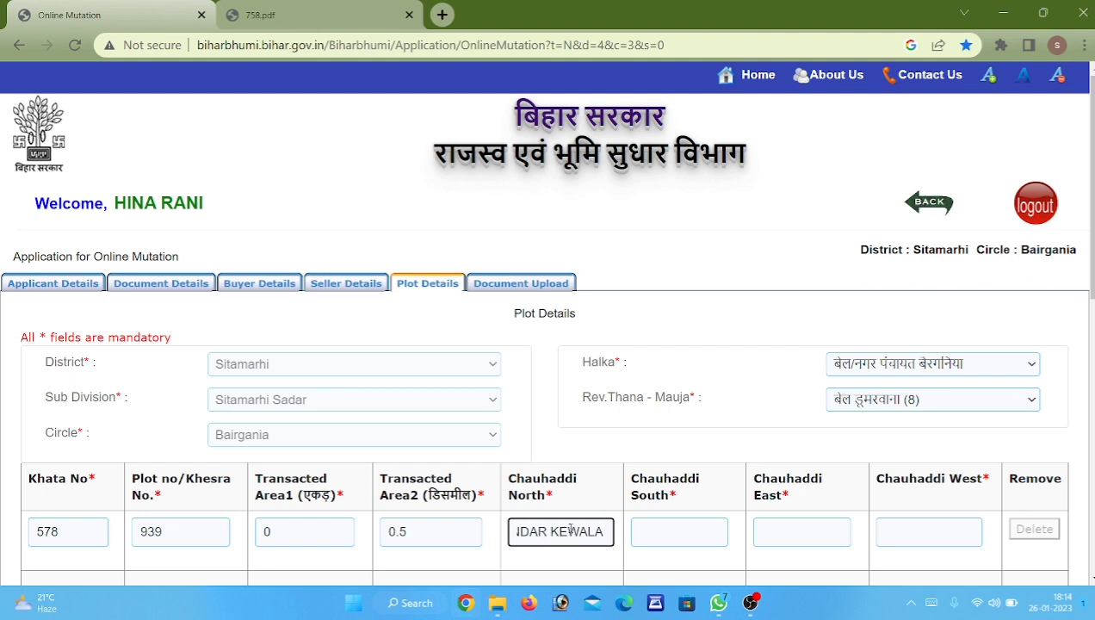
{"action": "key", "text": "Tab"}
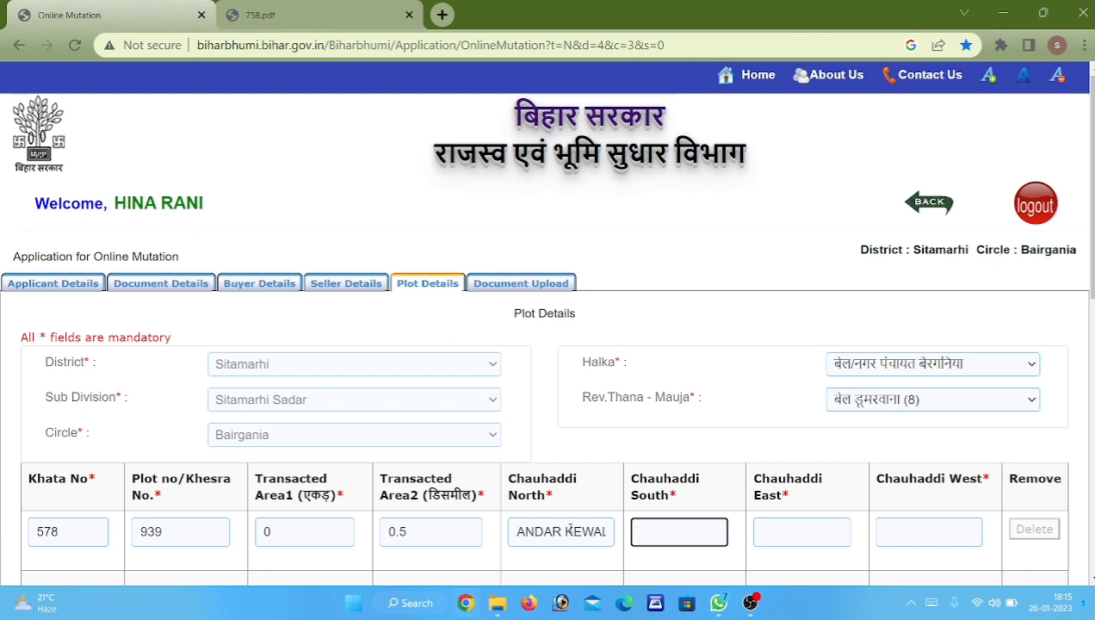
{"action": "type", "text": "KIRI"}
{"action": "key", "text": "BackSpace"}
{"action": "key", "text": "BackSpace"}
{"action": "key", "text": "BackSpace"}
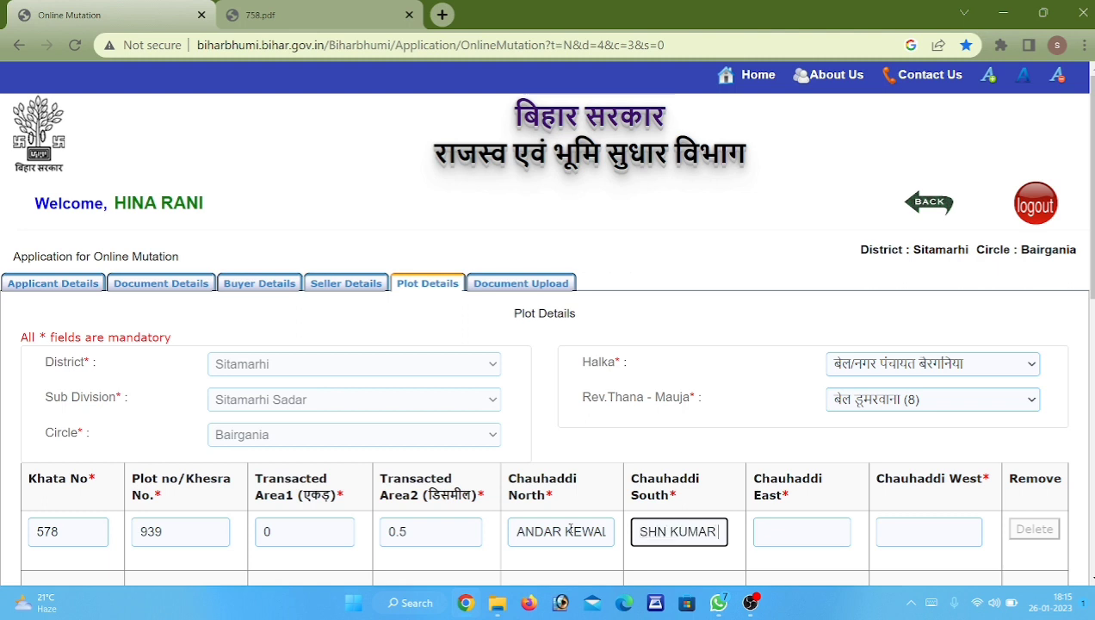
{"action": "key", "text": "Tab"}
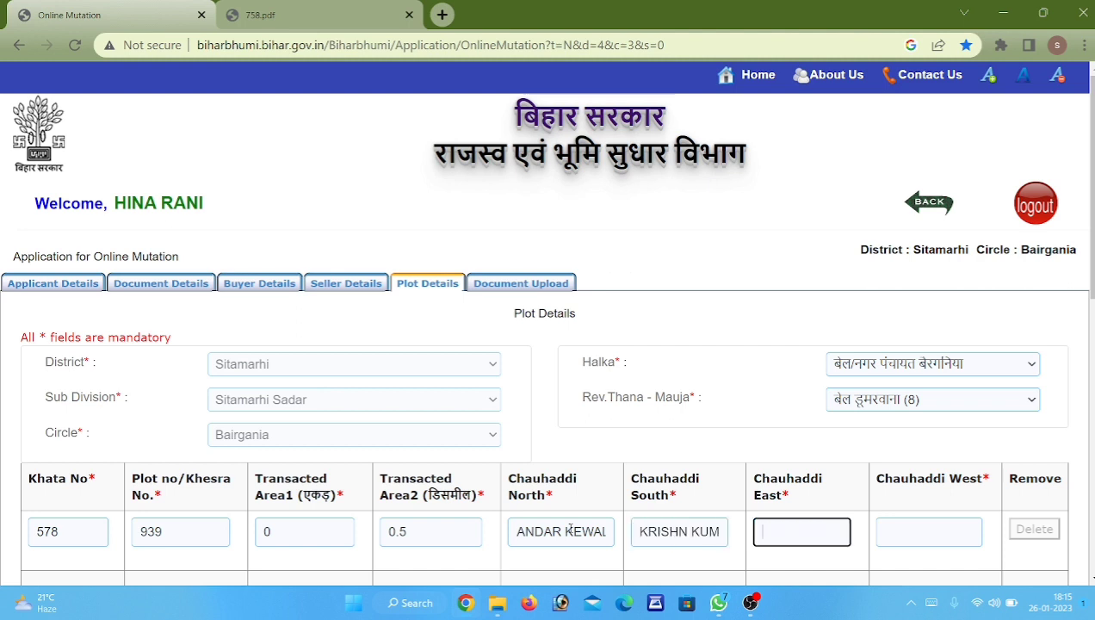
{"action": "type", "text": "MADAN"}
{"action": "key", "text": "Tab"}
{"action": "type", "text": "RASTA"}
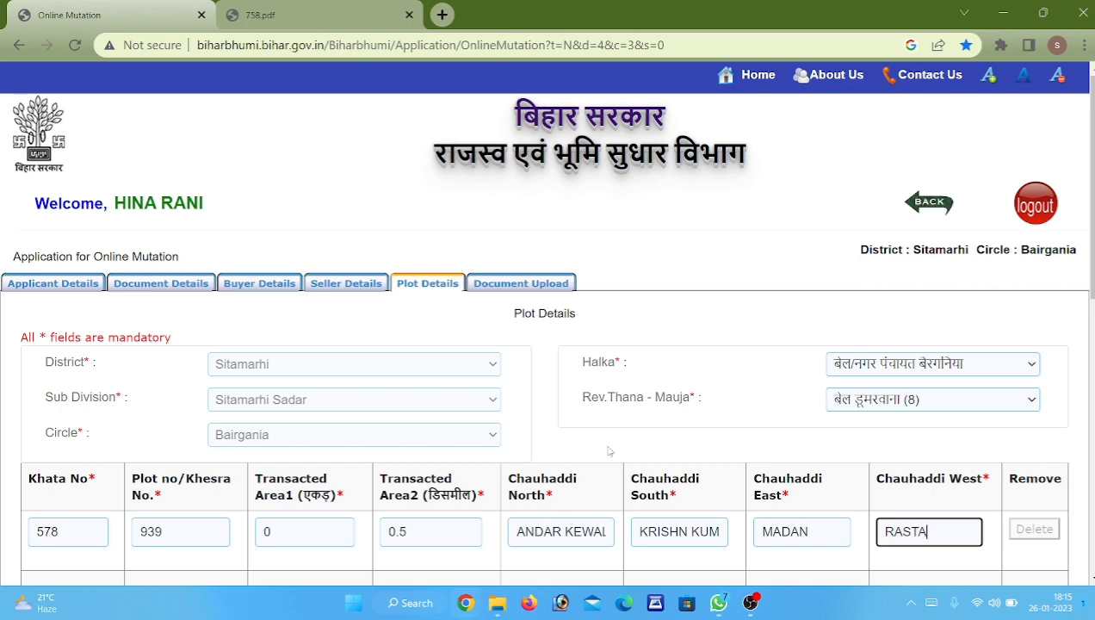
{"action": "scroll", "coordinate": [608, 449], "scroll_direction": "down", "scroll_amount": 2}
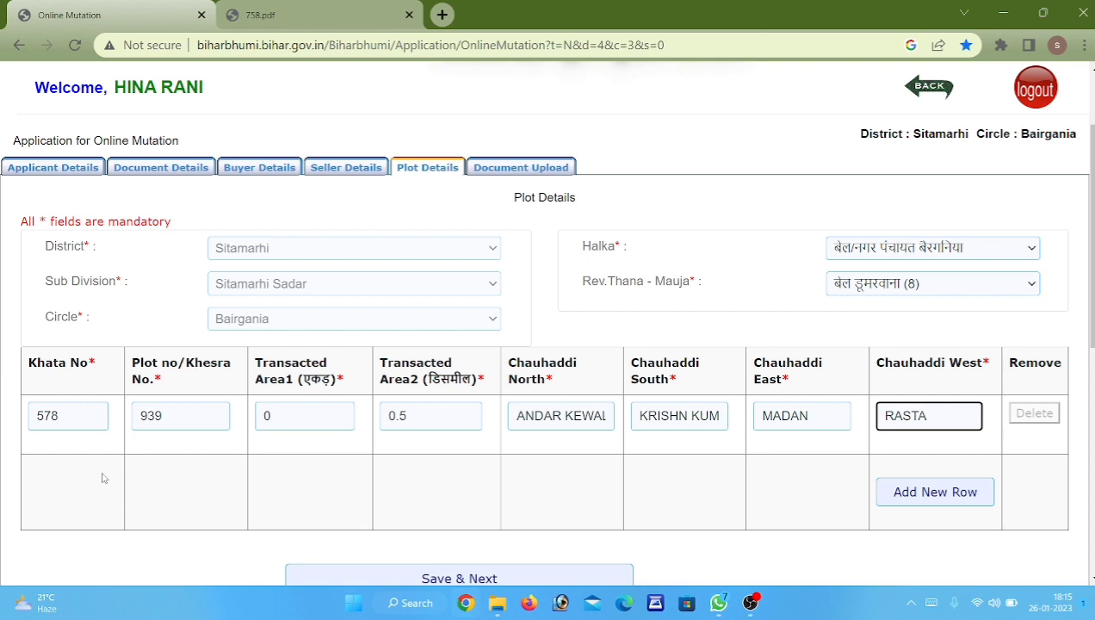
Add a second plot row with khata 578, plot 940, area 0 acre 0.50 decimal.
{"action": "left_click", "coordinate": [974, 493]}
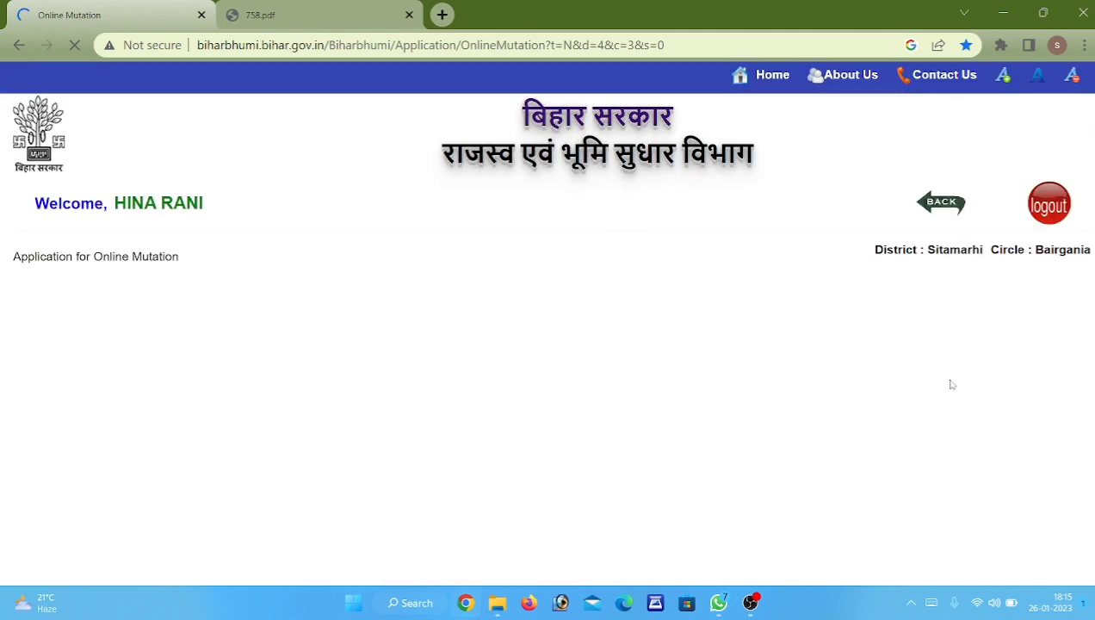
{"action": "scroll", "coordinate": [377, 344], "scroll_direction": "down", "scroll_amount": 2}
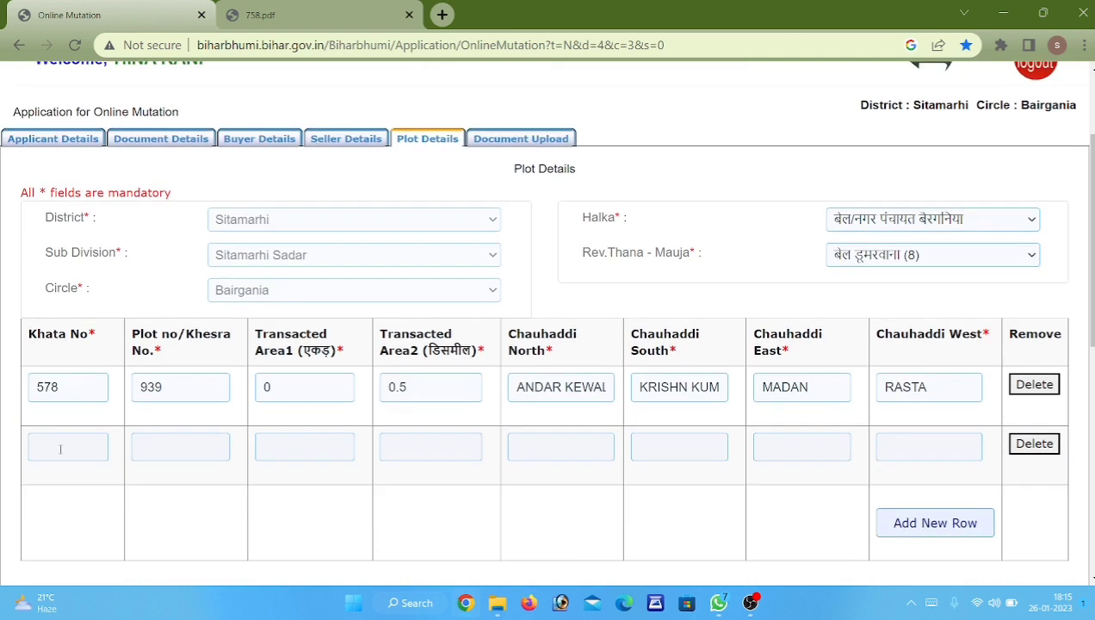
{"action": "left_click", "coordinate": [60, 448]}
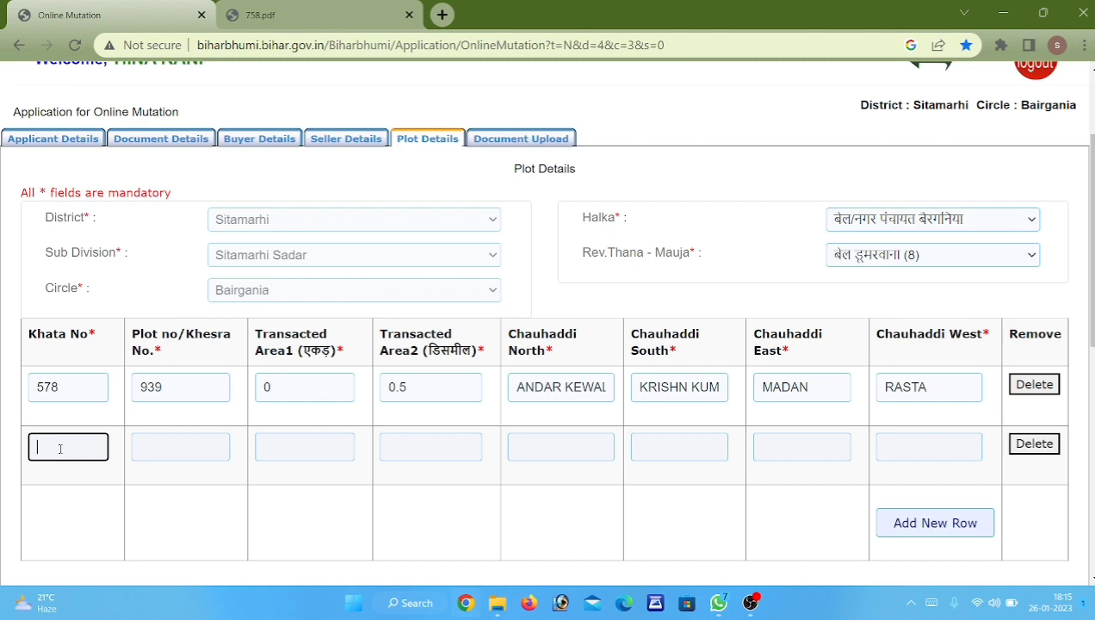
{"action": "type", "text": "578"}
{"action": "key", "text": "Tab"}
{"action": "type", "text": "940"}
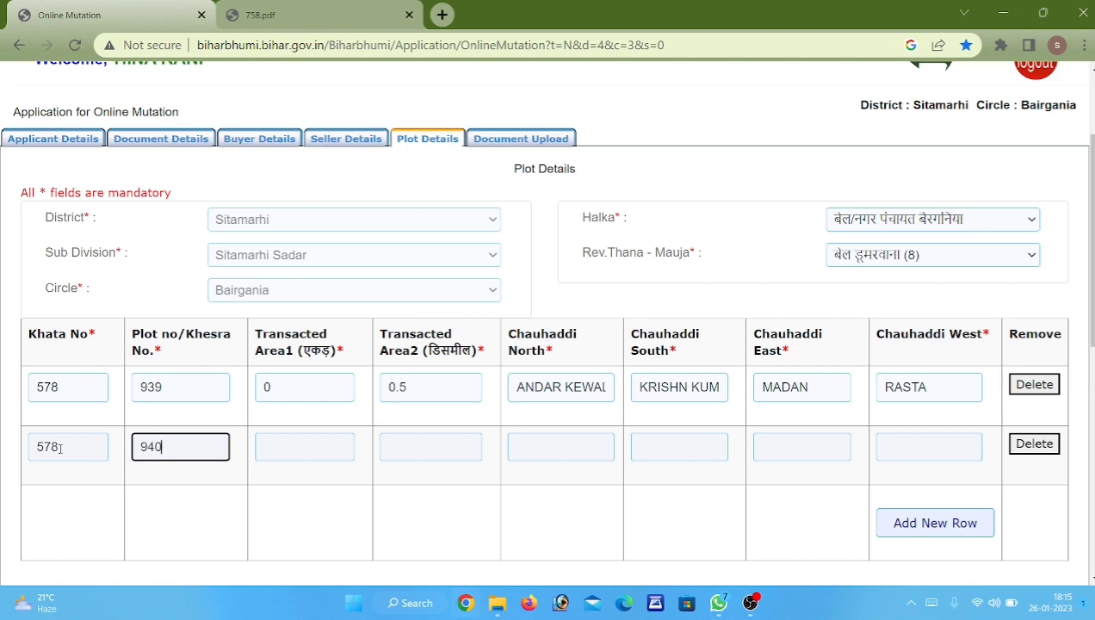
{"action": "key", "text": "Tab"}
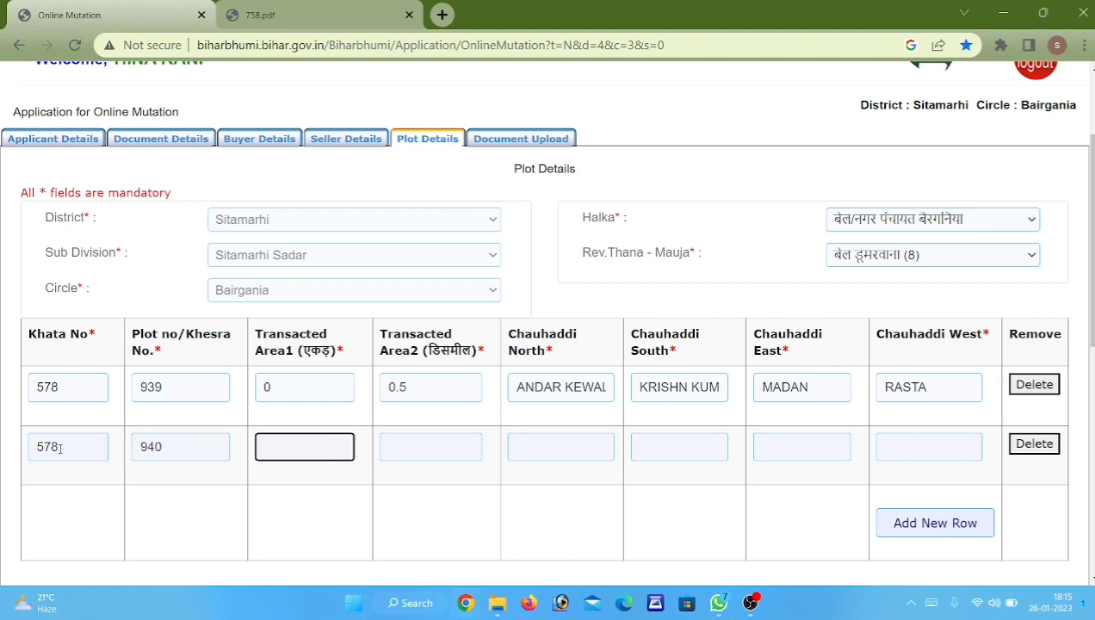
{"action": "type", "text": "0"}
{"action": "double_click", "coordinate": [267, 441]}
{"action": "left_click", "coordinate": [442, 447]}
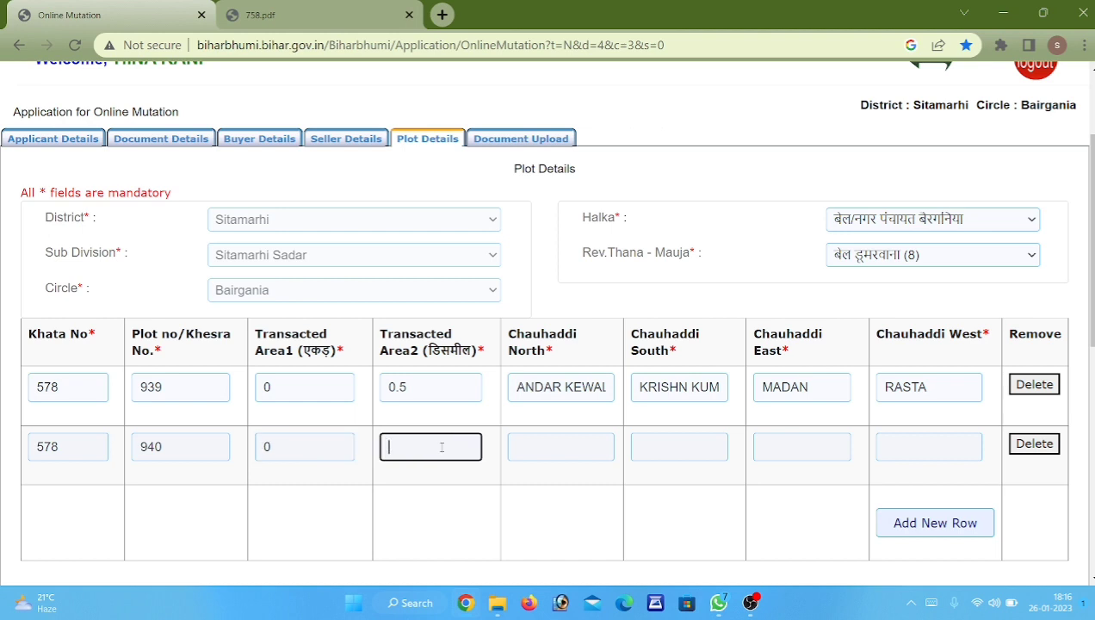
{"action": "type", "text": "0.50"}
Fill row two's north, south and east boundaries and set the west boundary to RASTA PAKKI.
{"action": "left_click", "coordinate": [551, 447]}
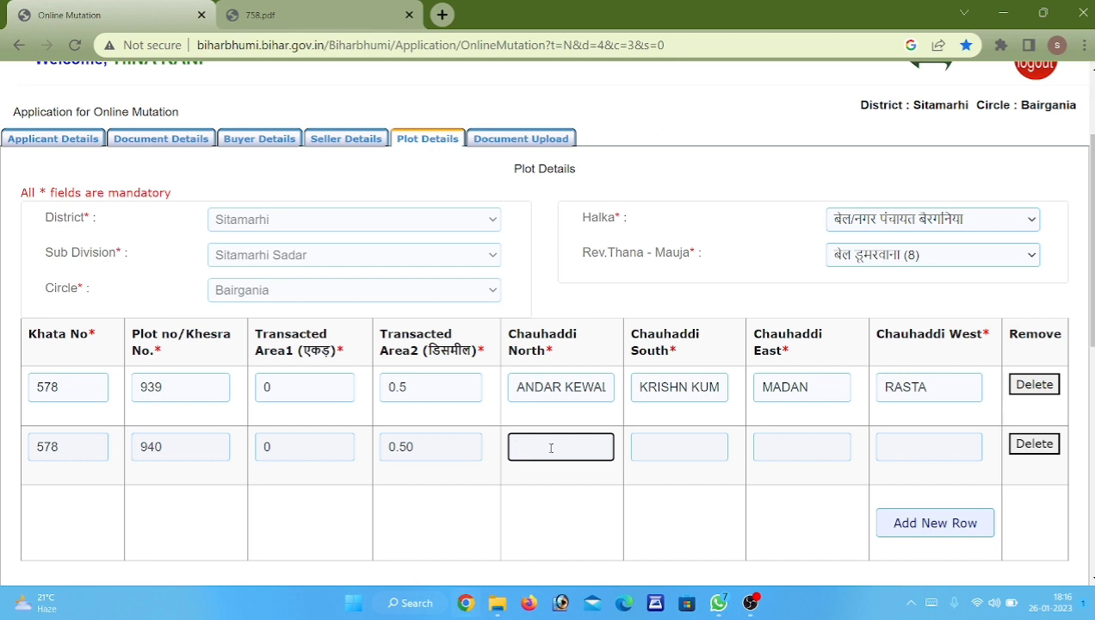
{"action": "key", "text": "Tab"}
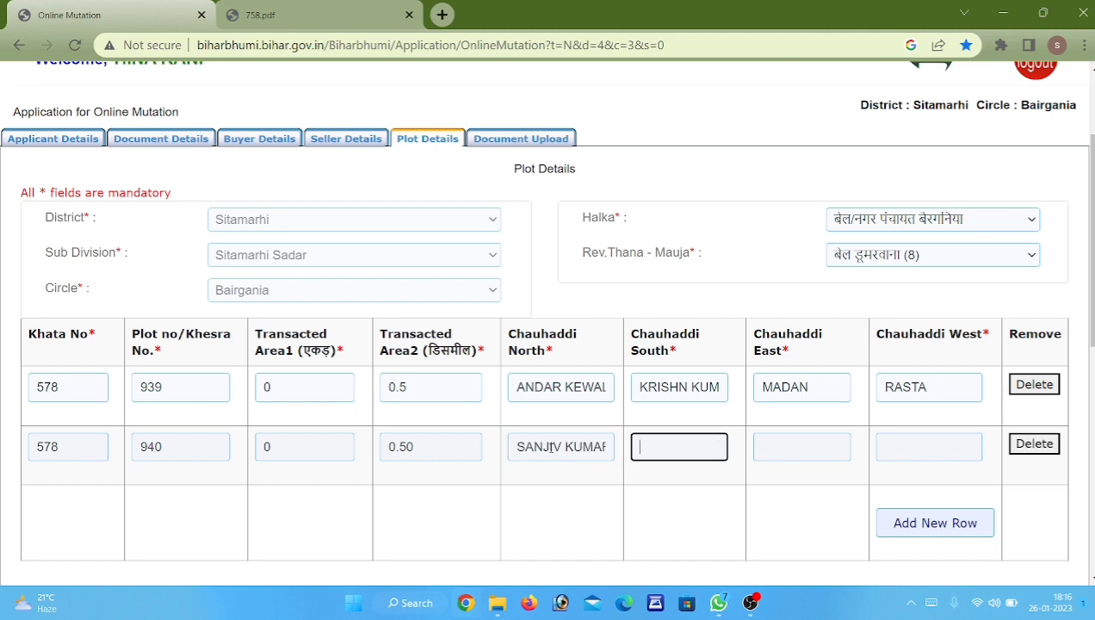
{"action": "key", "text": "Tab"}
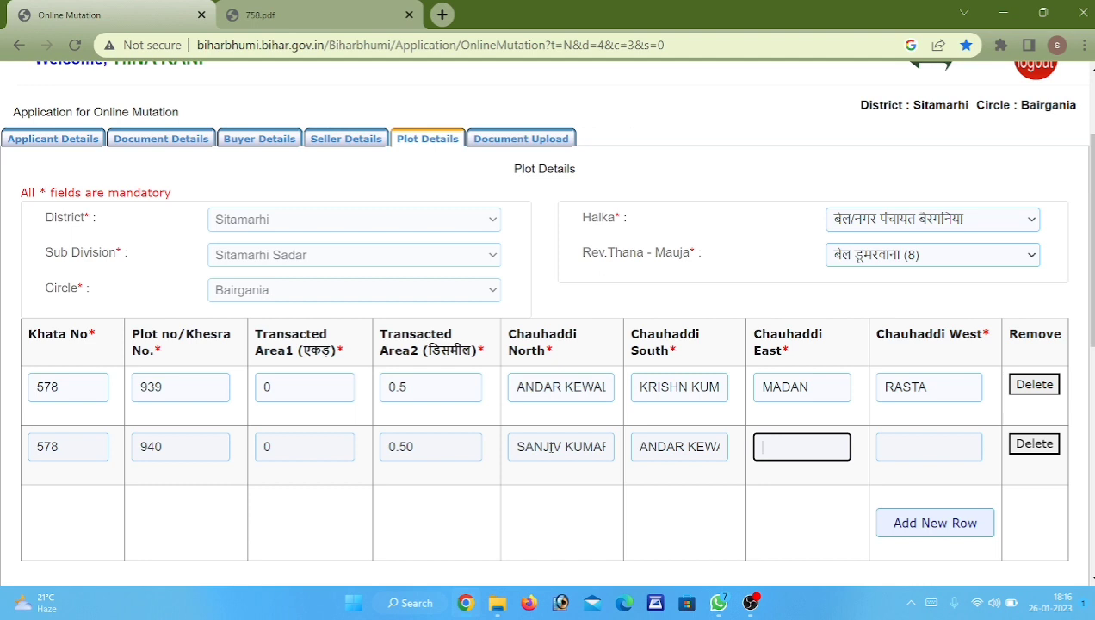
{"action": "type", "text": "MDA"}
{"action": "key", "text": "BackSpace"}
{"action": "key", "text": "BackSpace"}
{"action": "key", "text": "Tab"}
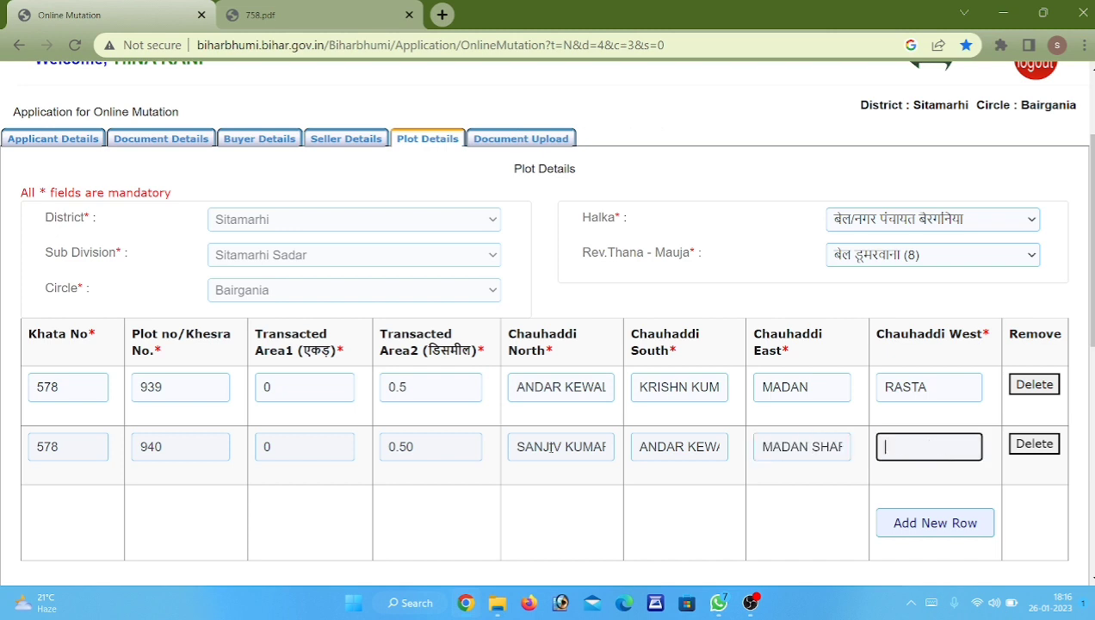
{"action": "type", "text": "RASTA PAKKI"}
{"action": "key", "text": "Tab"}
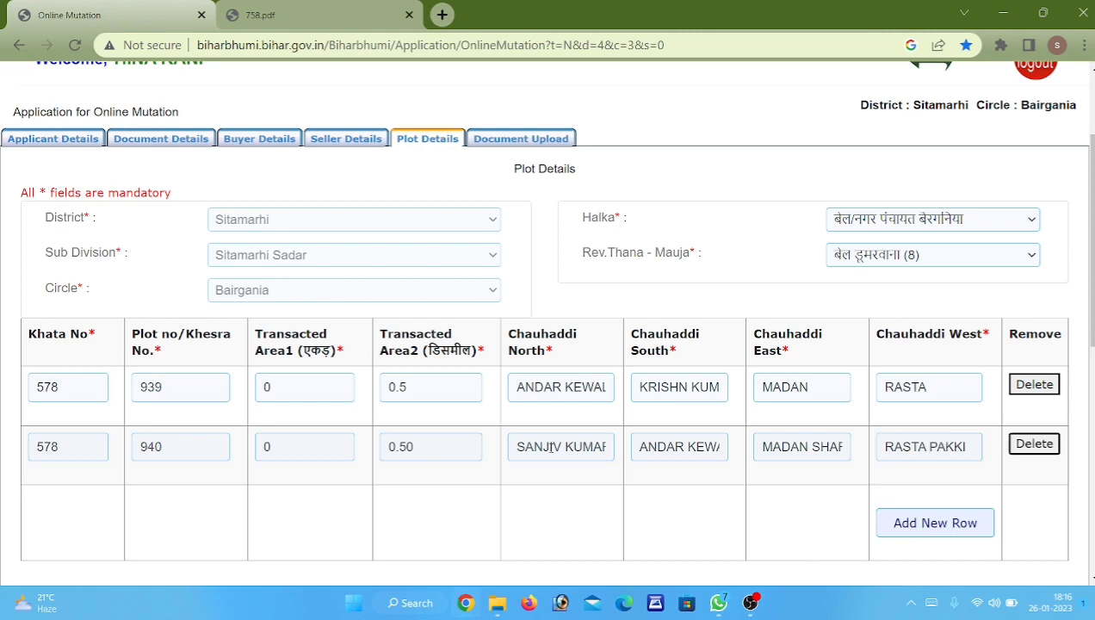
{"action": "scroll", "coordinate": [589, 480], "scroll_direction": "down", "scroll_amount": 1}
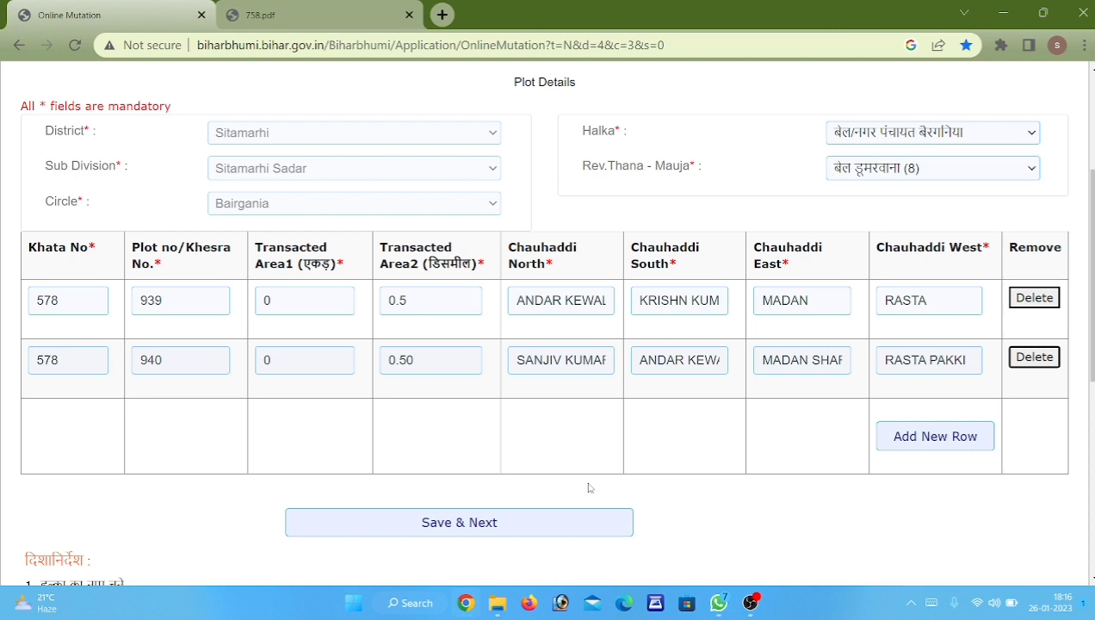
{"action": "scroll", "coordinate": [594, 392], "scroll_direction": "down", "scroll_amount": 1}
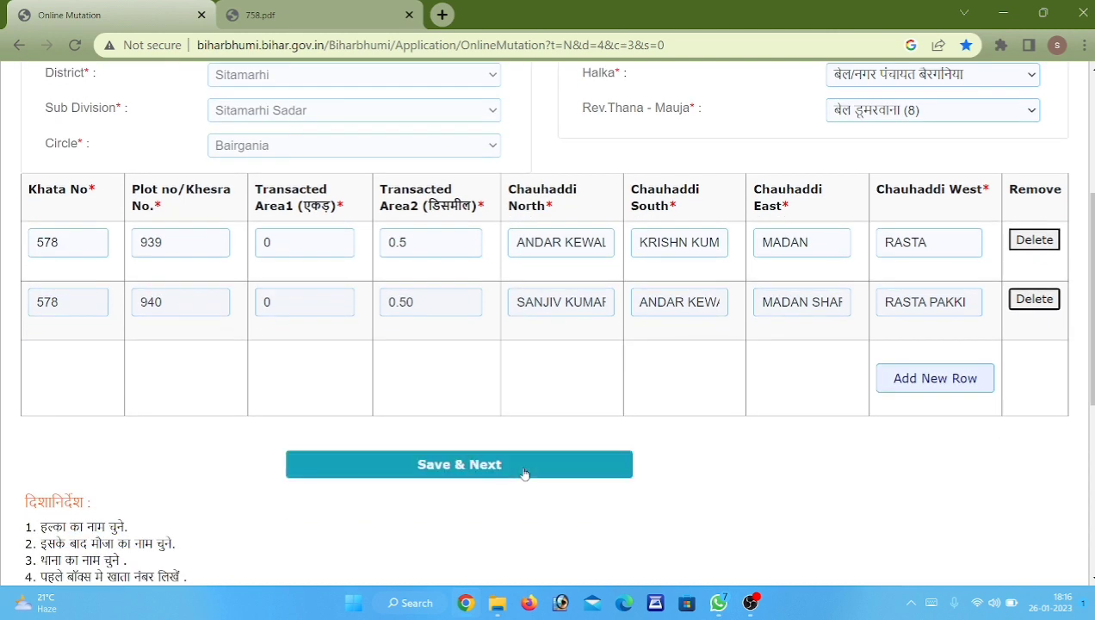
Save the plot details and enter the captcha code shown on the Document Upload tab.
{"action": "left_click", "coordinate": [523, 471]}
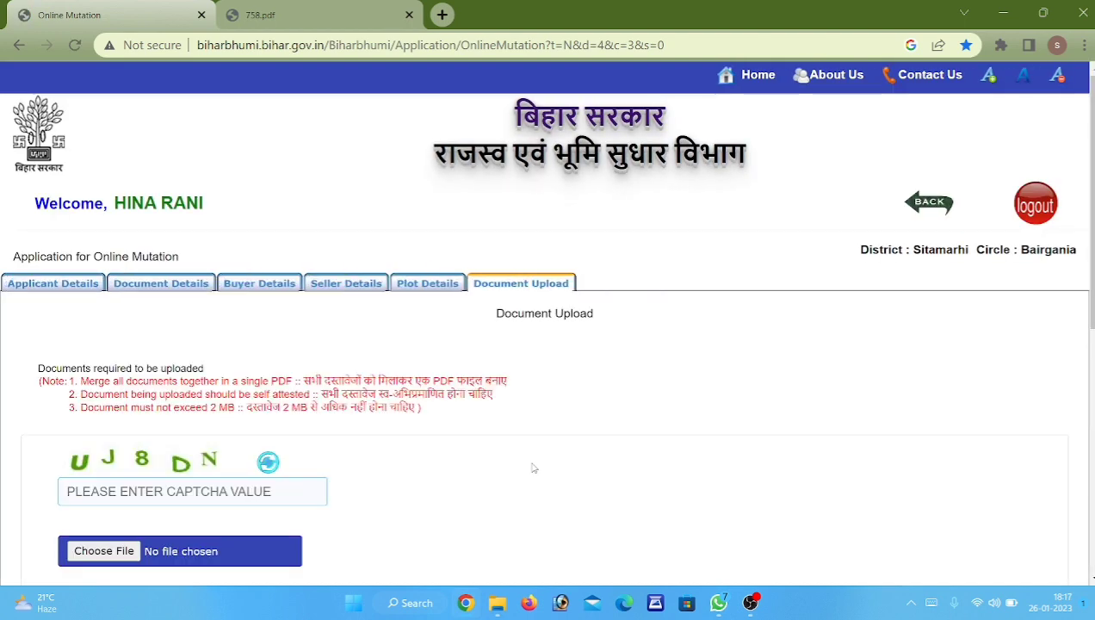
{"action": "scroll", "coordinate": [525, 467], "scroll_direction": "down", "scroll_amount": 1}
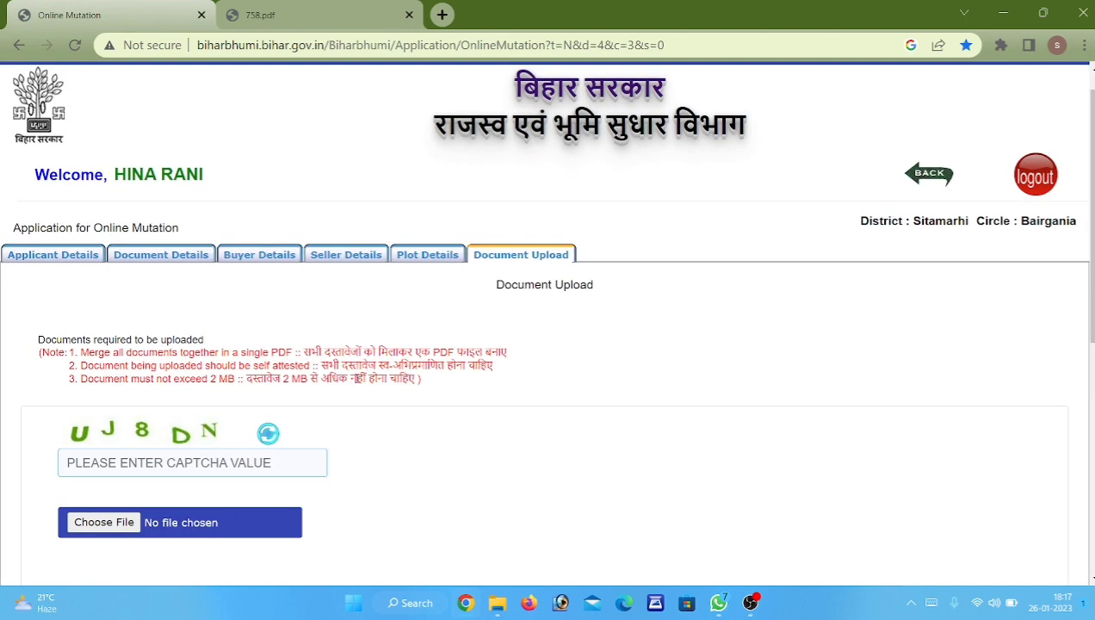
{"action": "scroll", "coordinate": [325, 371], "scroll_direction": "down", "scroll_amount": 1}
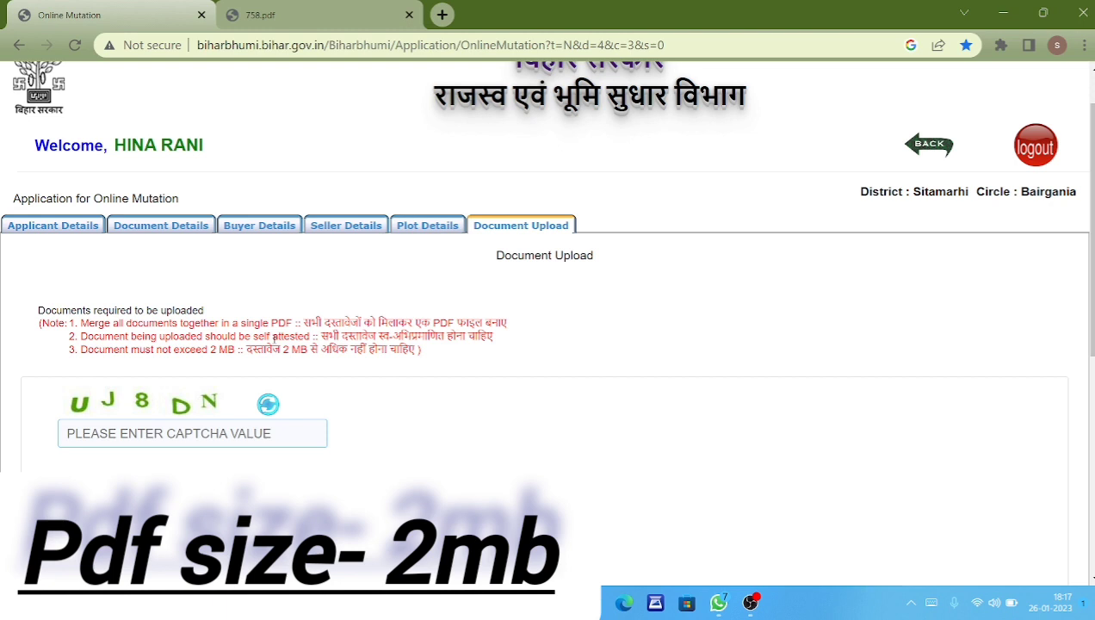
{"action": "left_click", "coordinate": [248, 427]}
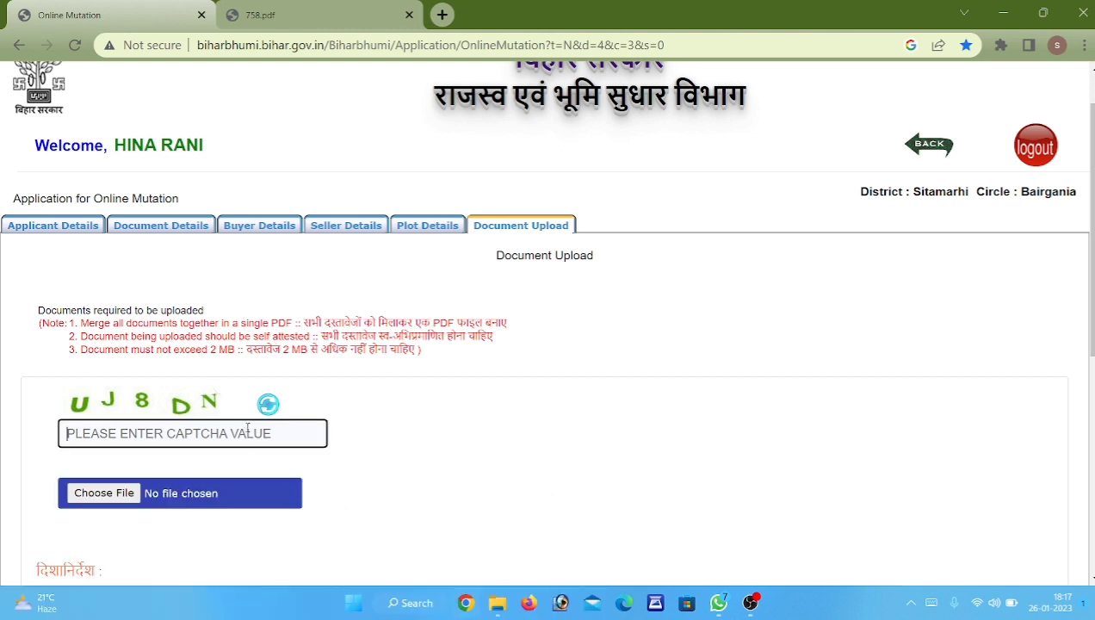
{"action": "type", "text": "UJ"}
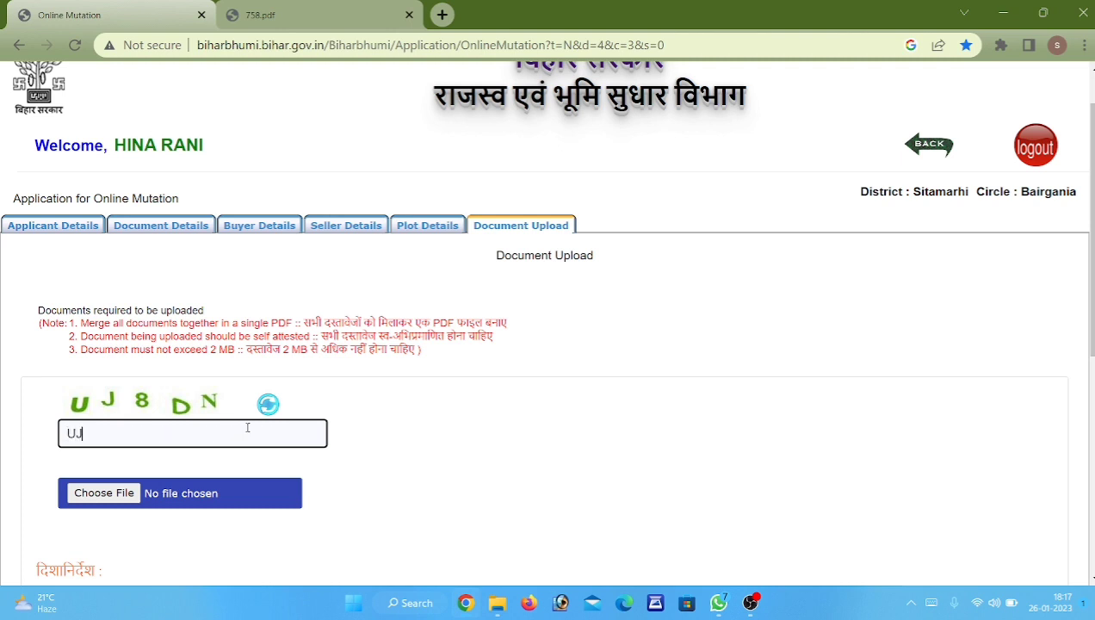
{"action": "type", "text": "8DN"}
Locate 69 KISHOR.pdf in Documents for upload and confirm its size is 1.20 MB.
{"action": "left_click", "coordinate": [123, 494]}
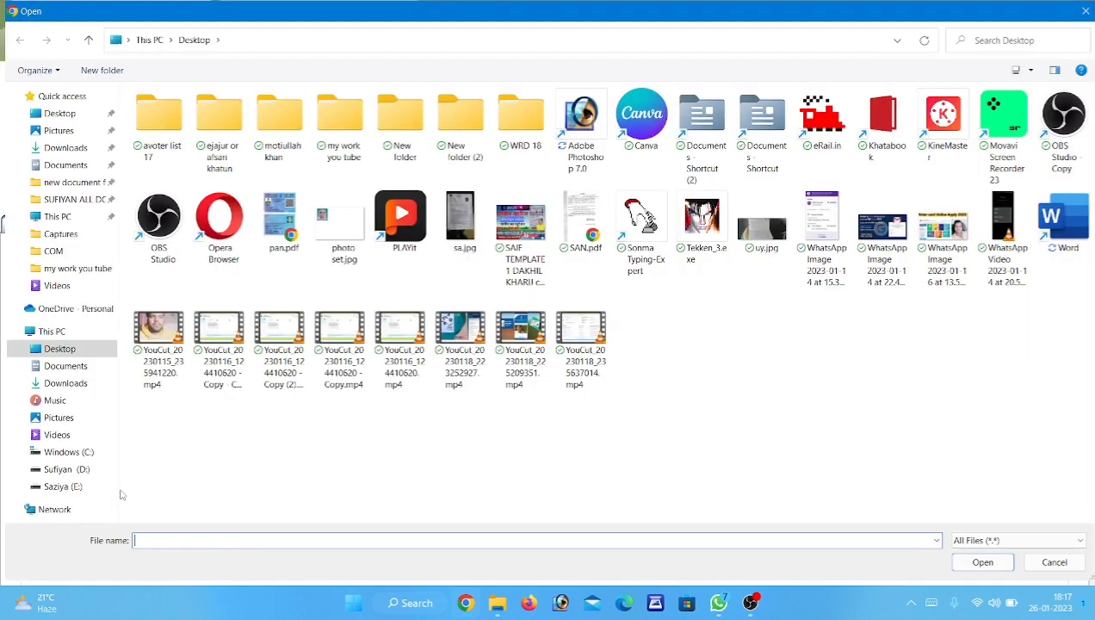
{"action": "left_click", "coordinate": [58, 130]}
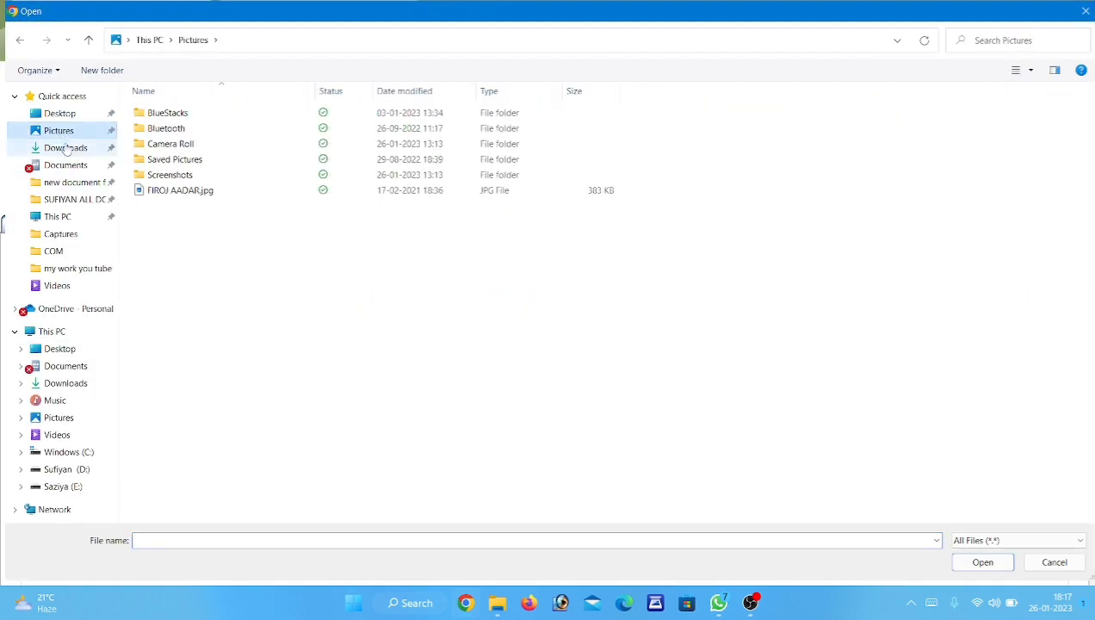
{"action": "left_click", "coordinate": [69, 165]}
{"action": "left_click", "coordinate": [661, 336]}
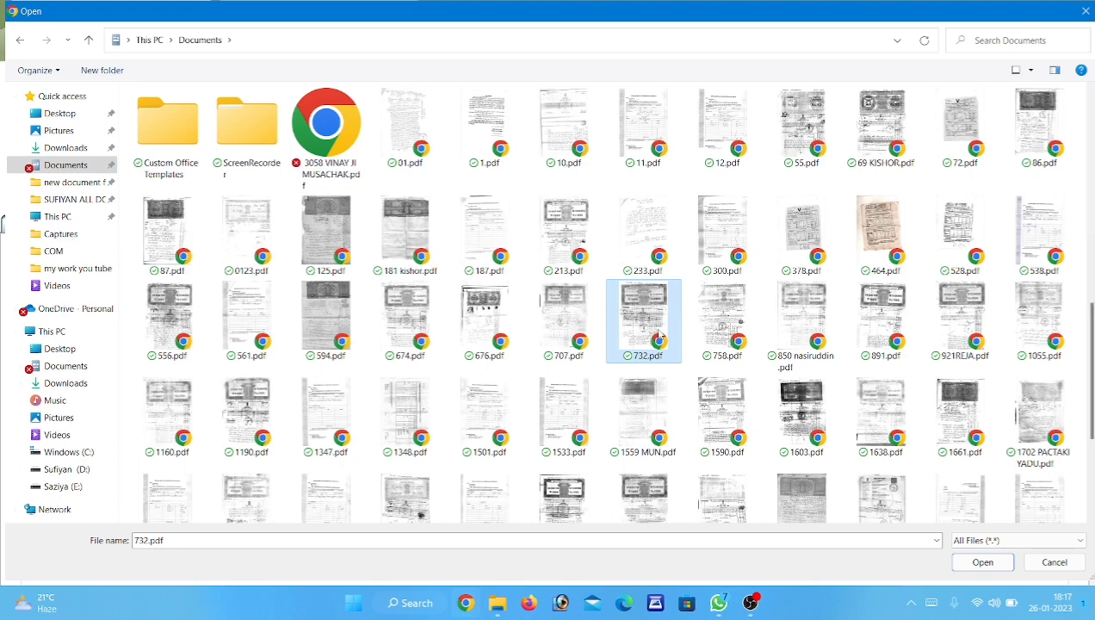
{"action": "type", "text": "69 KISHOR"}
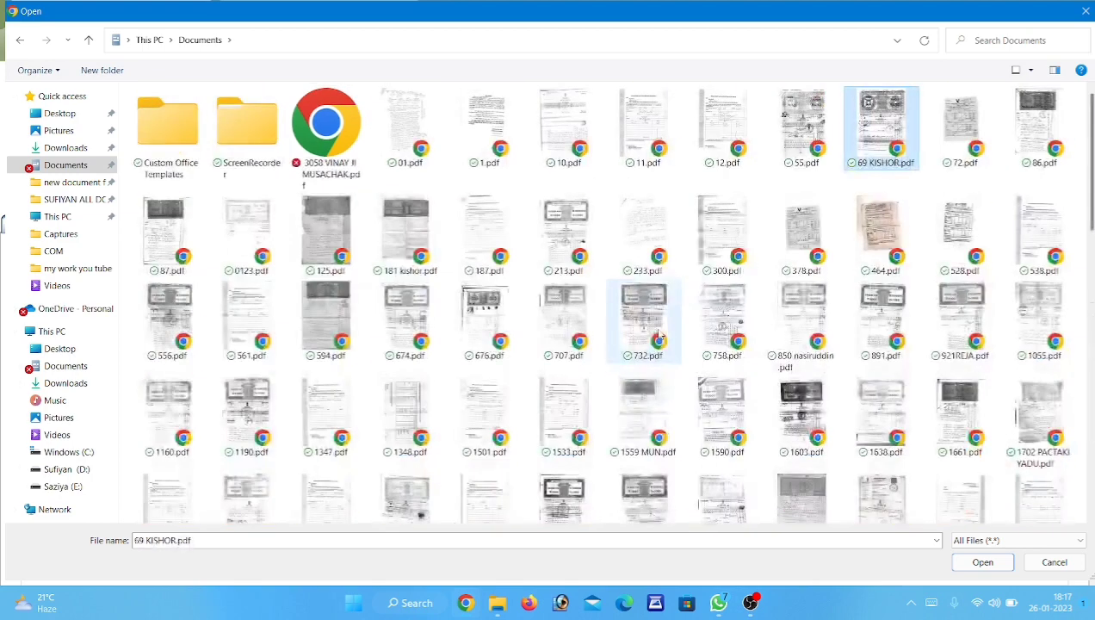
{"action": "right_click", "coordinate": [874, 138]}
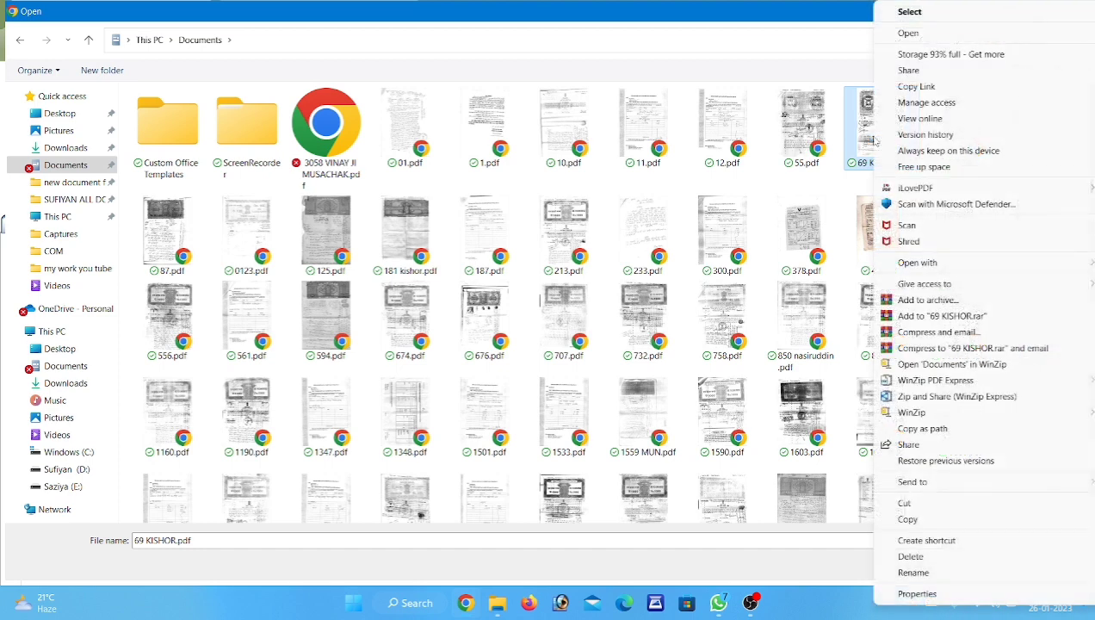
{"action": "left_click", "coordinate": [916, 594]}
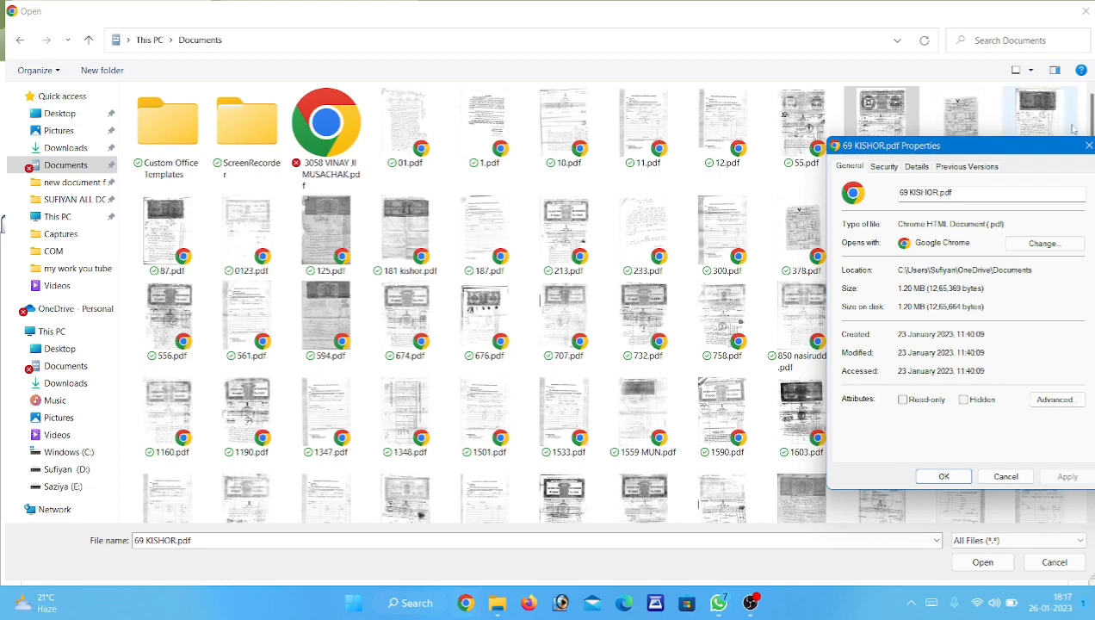
{"action": "left_click", "coordinate": [944, 476]}
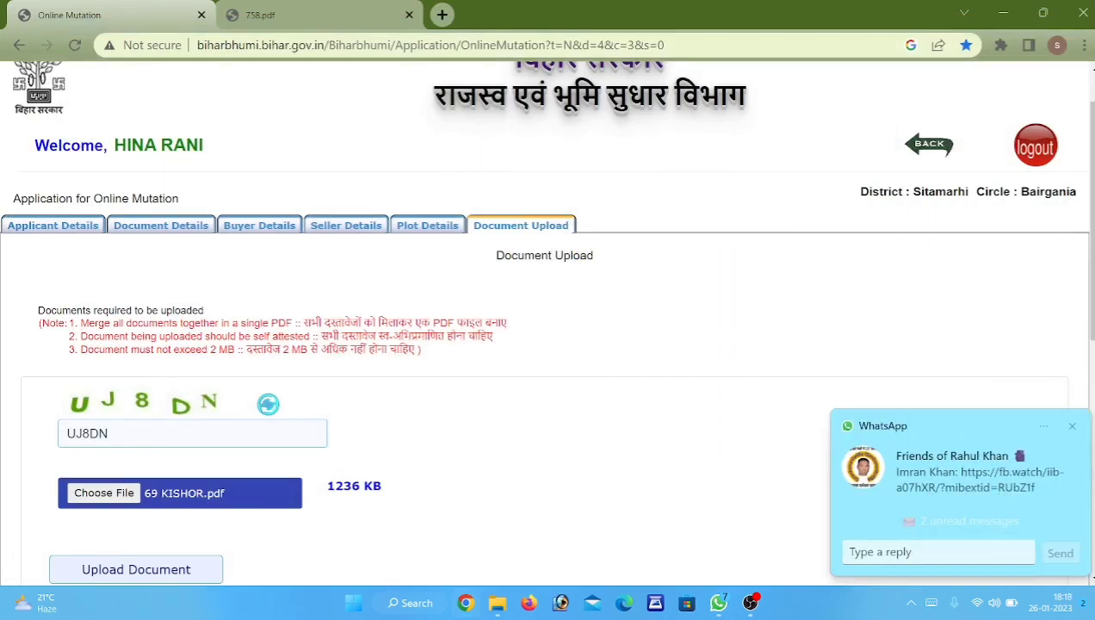
Dismiss the chat notification and upload 69 KISHOR.pdf, confirming the successful upload message.
{"action": "left_click", "coordinate": [1074, 427]}
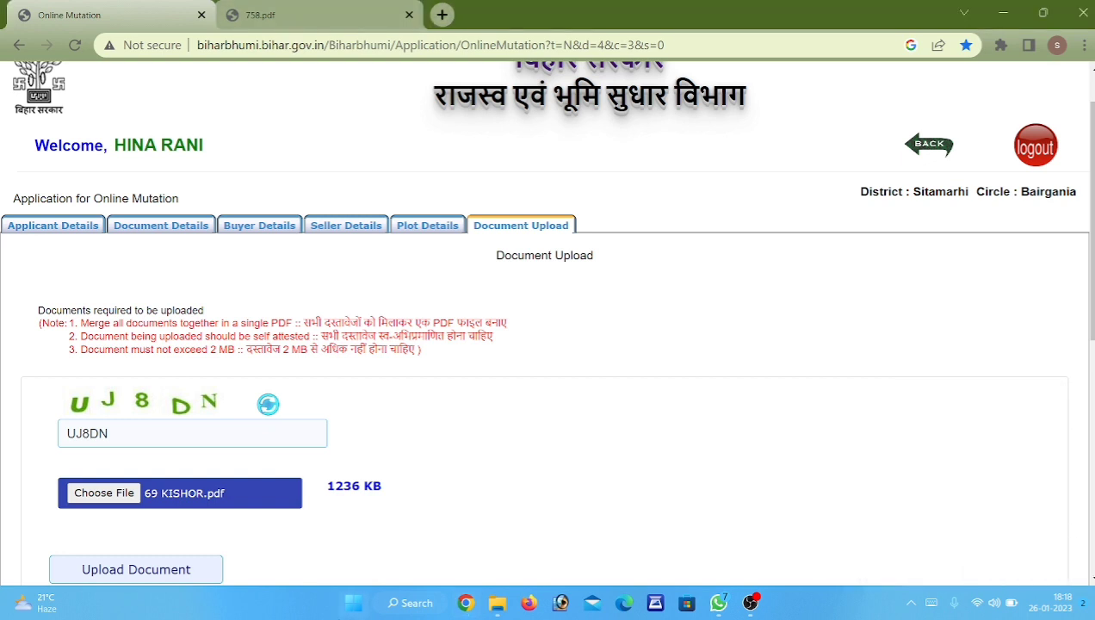
{"action": "scroll", "coordinate": [85, 513], "scroll_direction": "down", "scroll_amount": 2}
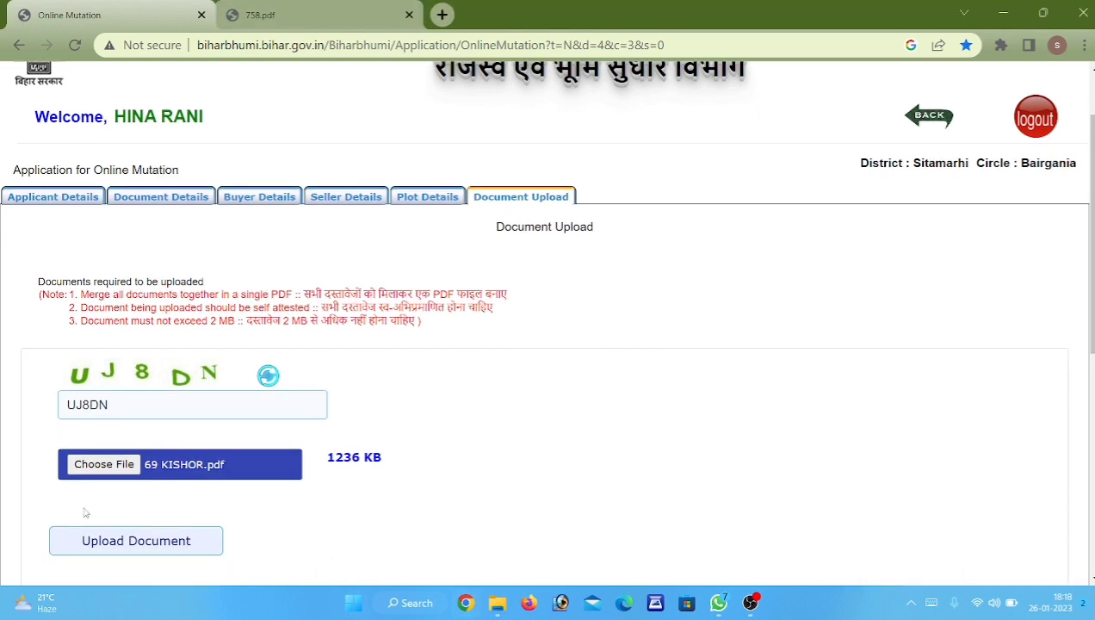
{"action": "left_click", "coordinate": [164, 454]}
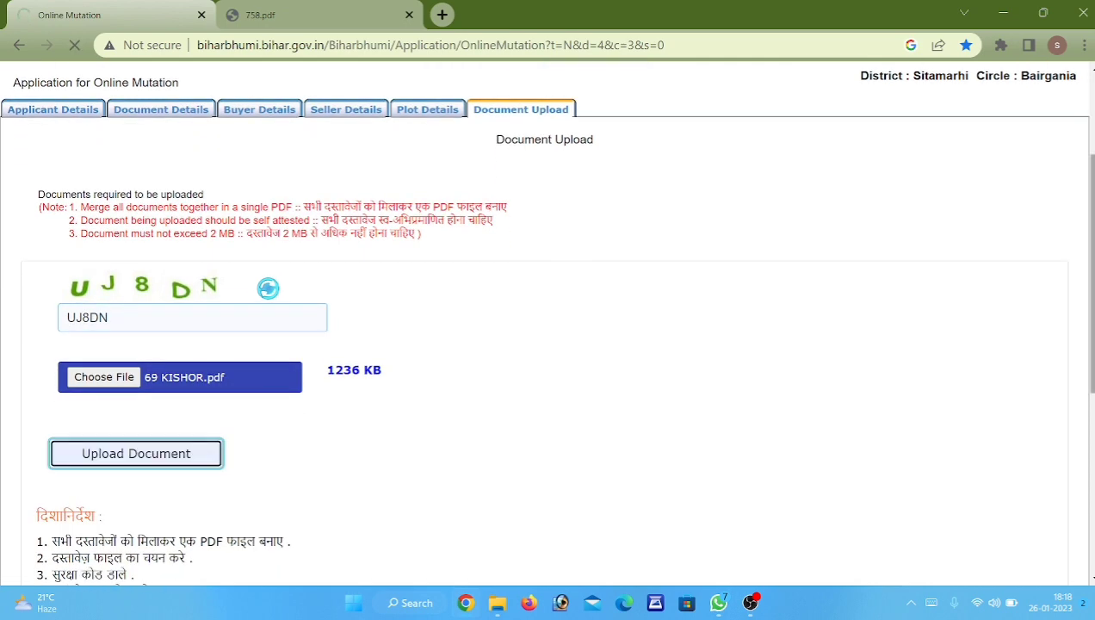
{"action": "scroll", "coordinate": [277, 184], "scroll_direction": "down", "scroll_amount": 2}
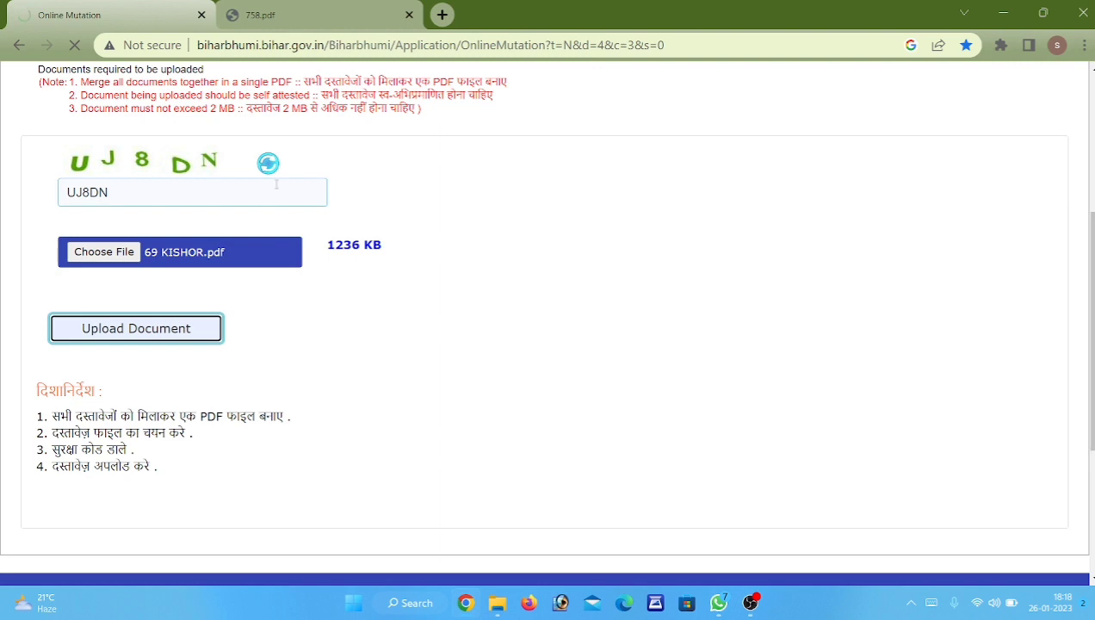
{"action": "scroll", "coordinate": [556, 306], "scroll_direction": "up", "scroll_amount": 1}
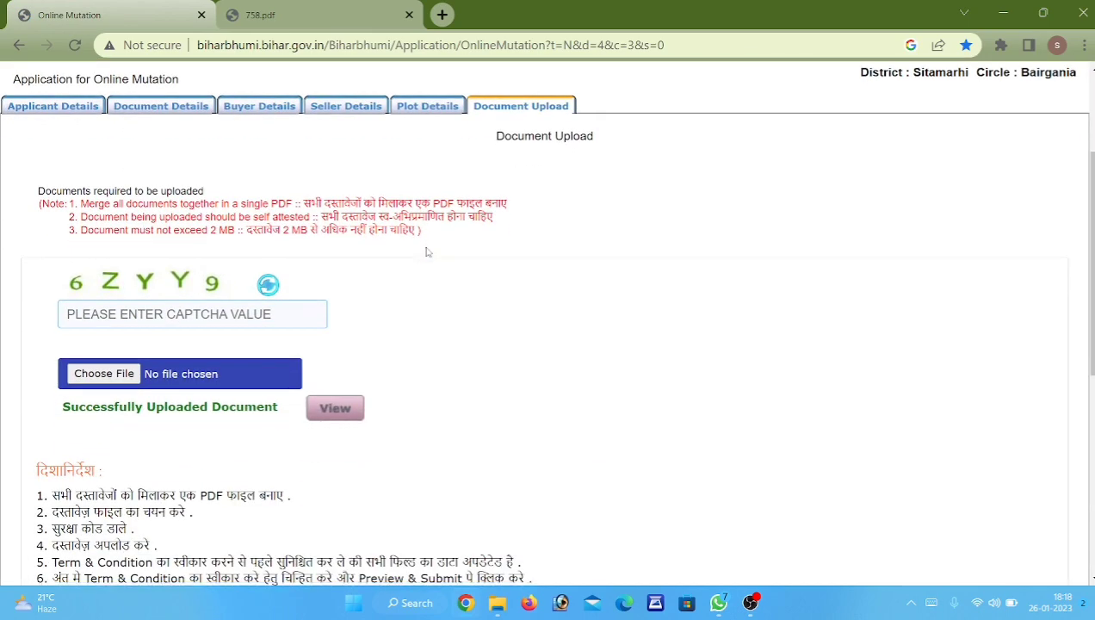
{"action": "scroll", "coordinate": [426, 251], "scroll_direction": "down", "scroll_amount": 2}
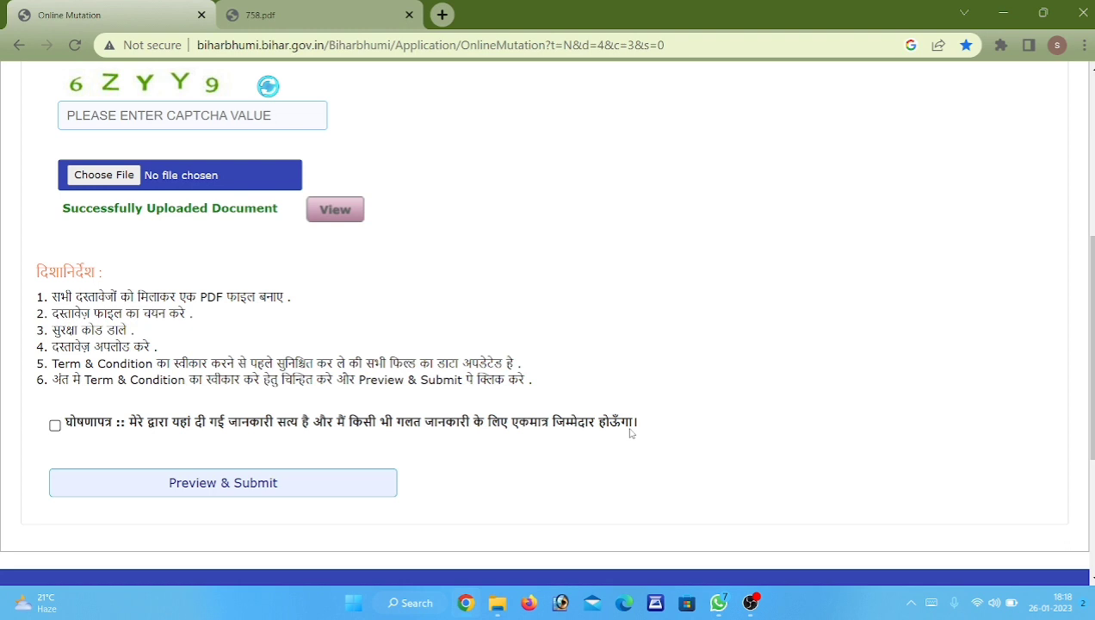
Accept the घोषणापत्र declaration and choose Preview & Submit for the application.
{"action": "left_click", "coordinate": [101, 428]}
{"action": "left_click", "coordinate": [297, 490]}
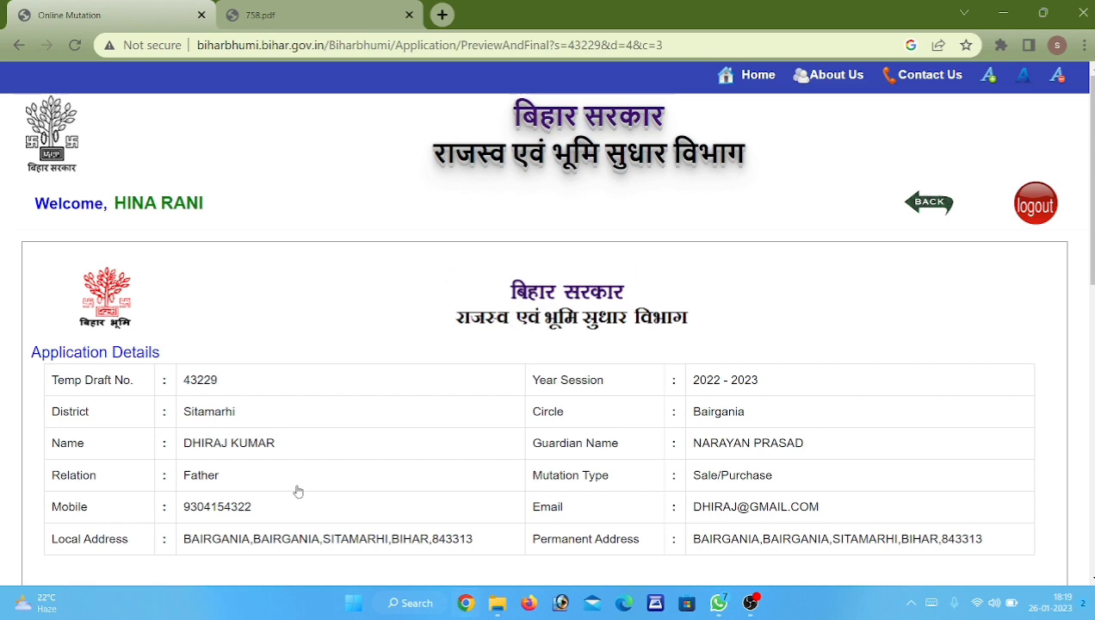
Check both plot rows and the uploaded PDF in the preview, then tick the final declaration.
{"action": "scroll", "coordinate": [544, 323], "scroll_direction": "down", "scroll_amount": 4}
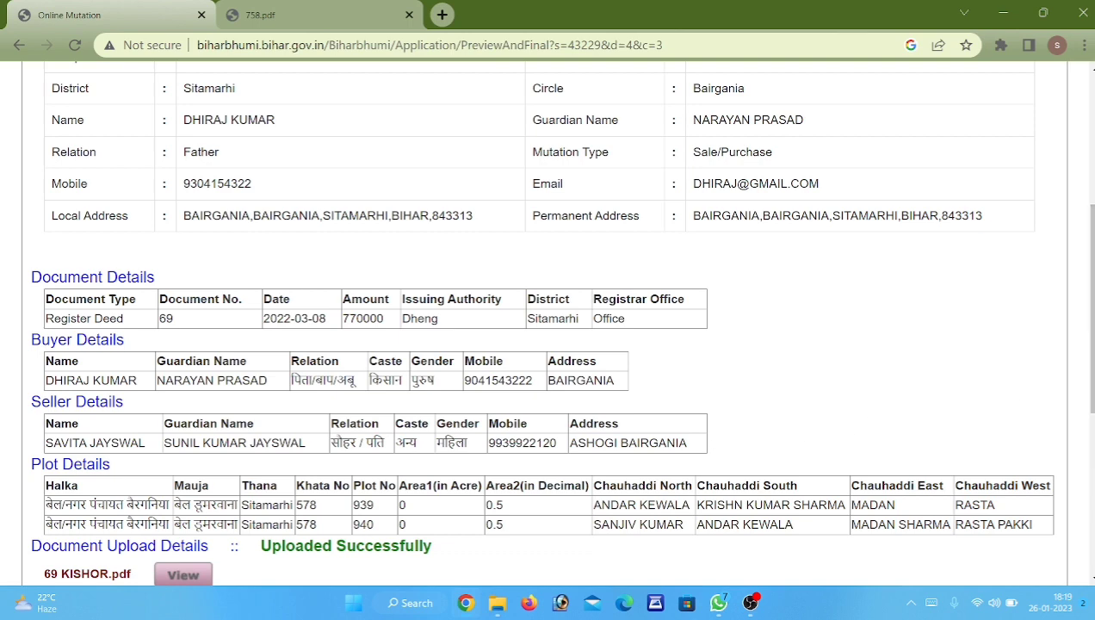
{"action": "scroll", "coordinate": [942, 223], "scroll_direction": "up", "scroll_amount": 4}
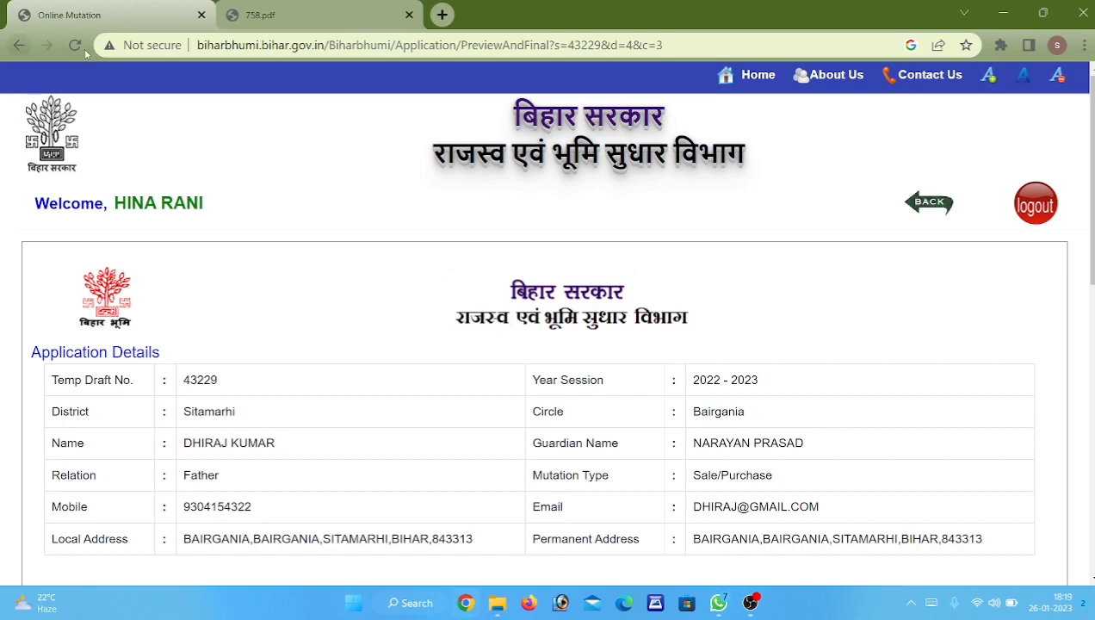
{"action": "left_click_drag", "start_coordinate": [1092, 251], "coordinate": [1092, 330]}
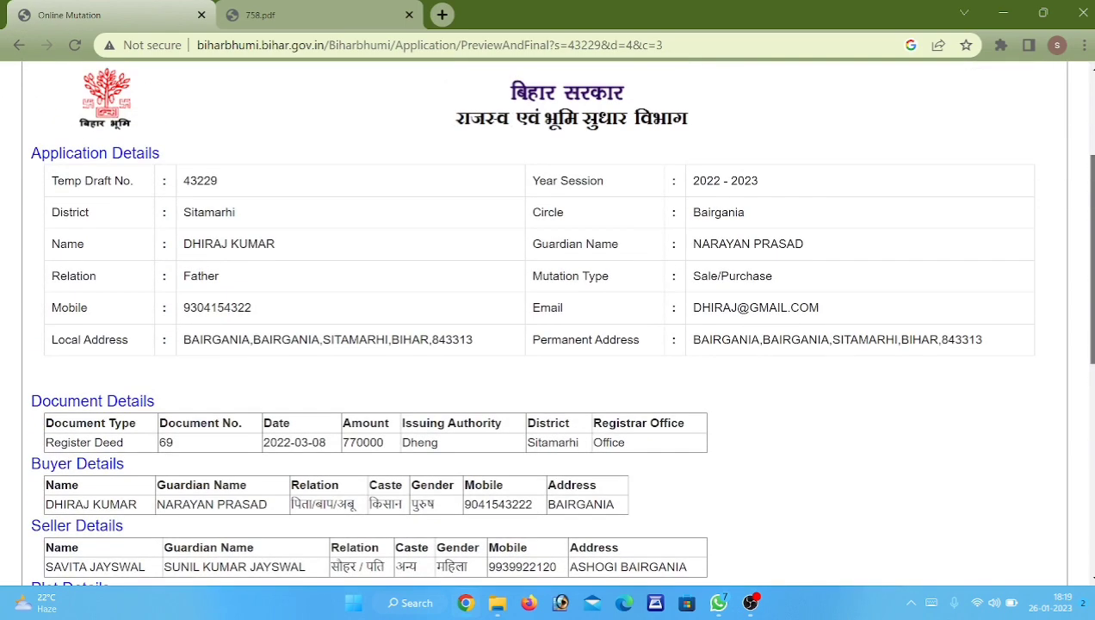
{"action": "left_click_drag", "start_coordinate": [1093, 225], "coordinate": [1078, 360]}
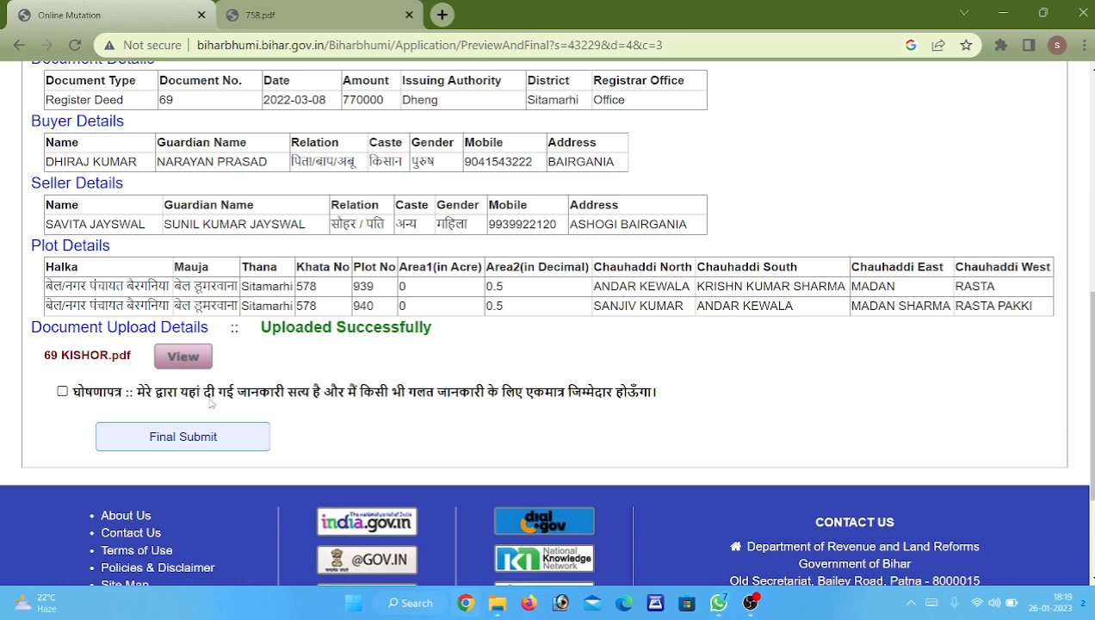
{"action": "left_click", "coordinate": [62, 392]}
Final-submit the application and view the receipt for khata 578, plots 939 and 940.
{"action": "left_click", "coordinate": [169, 447]}
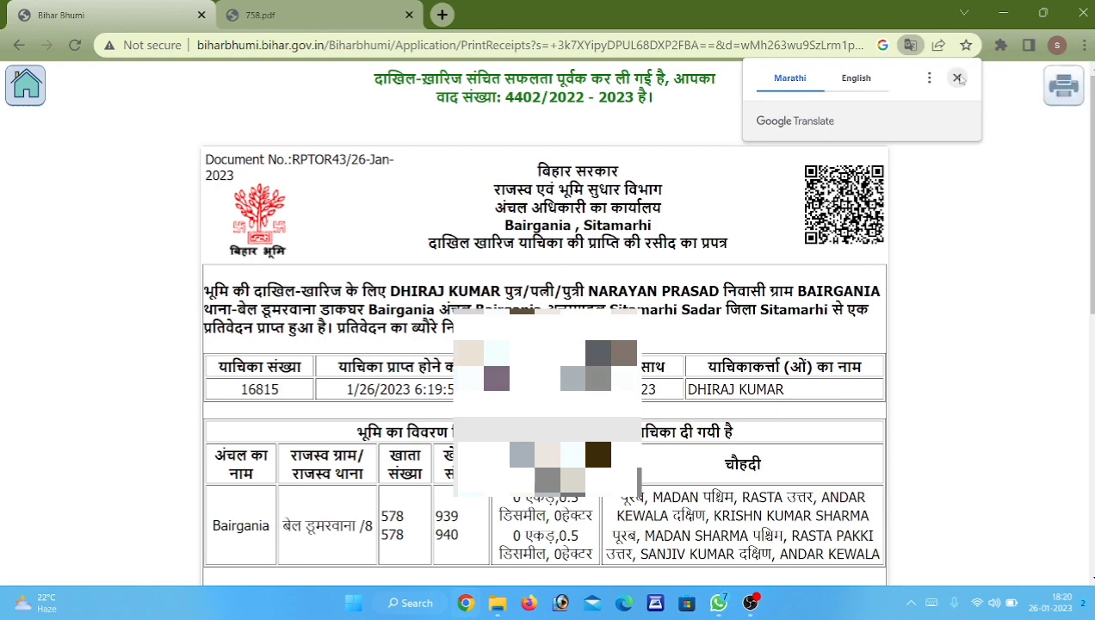
{"action": "left_click", "coordinate": [955, 79]}
{"action": "scroll", "coordinate": [953, 83], "scroll_direction": "down", "scroll_amount": 1}
{"action": "scroll", "coordinate": [544, 327], "scroll_direction": "down", "scroll_amount": 1}
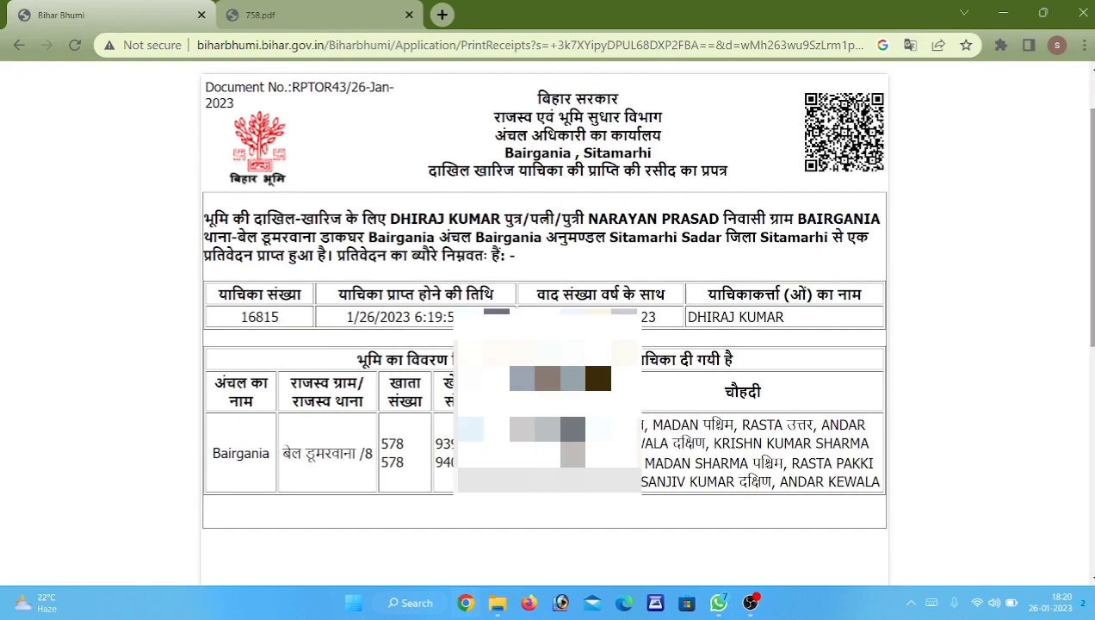